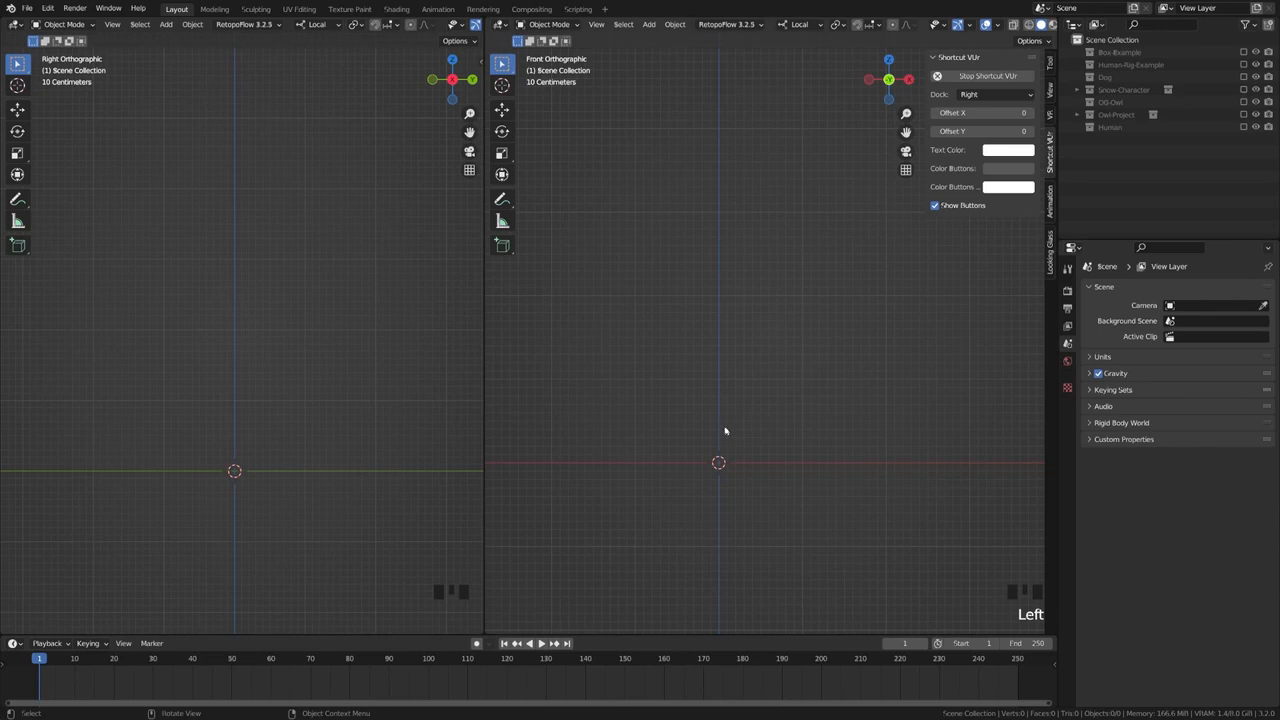
- Add a single-bone armature at the world origin
left_click(724, 431)
key("shift+a")
mouse_move(705, 438)
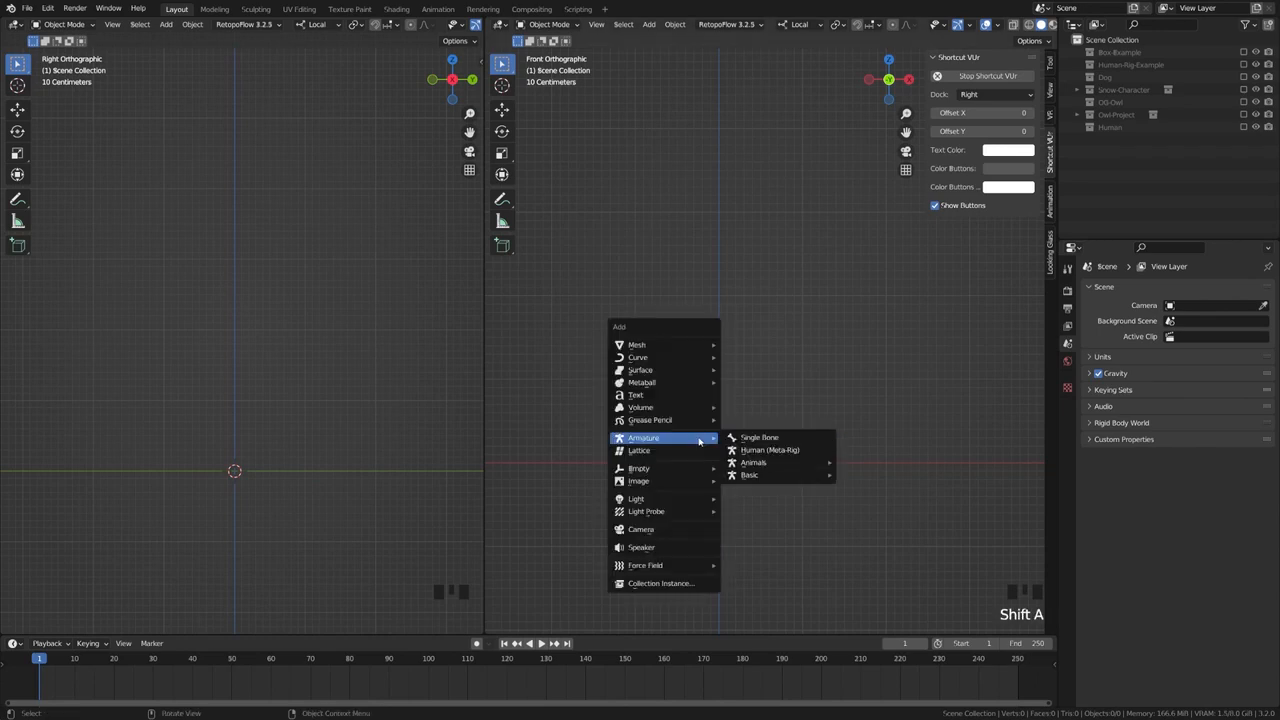
left_click(776, 440)
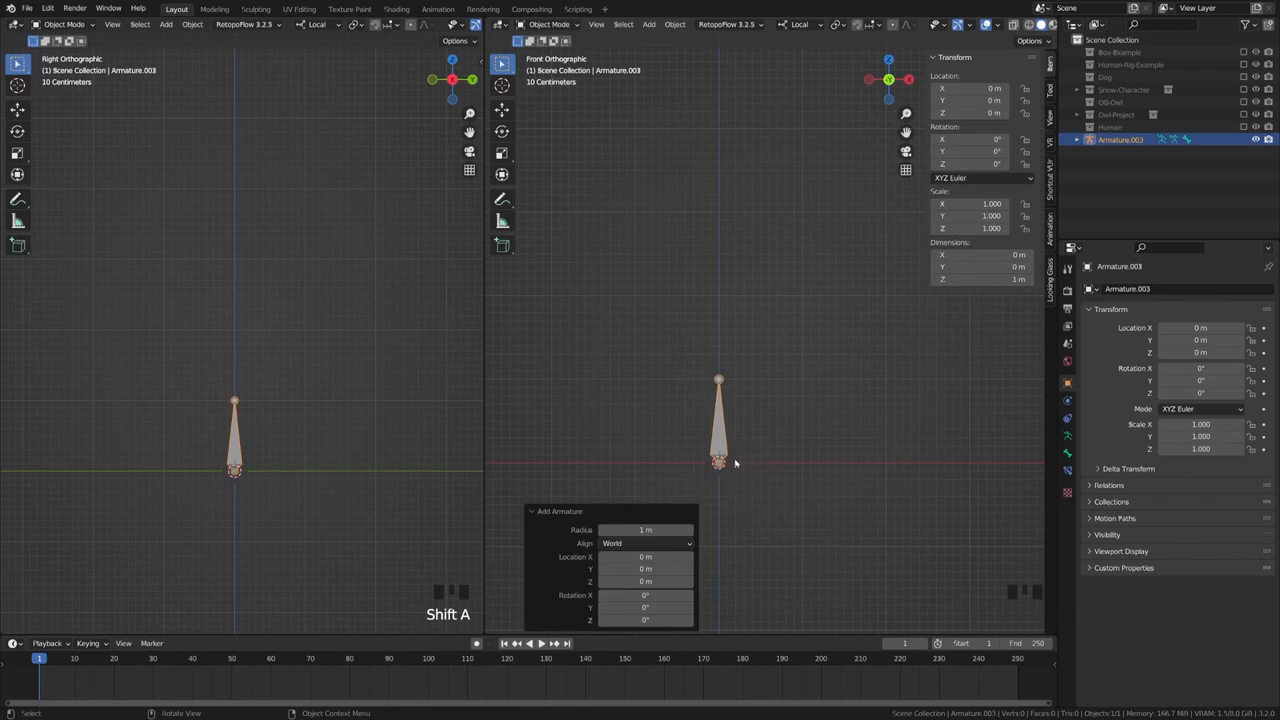
- In Edit Mode, extrude a second bone about 1.14 m straight up from the first bone's tip
key("Tab")
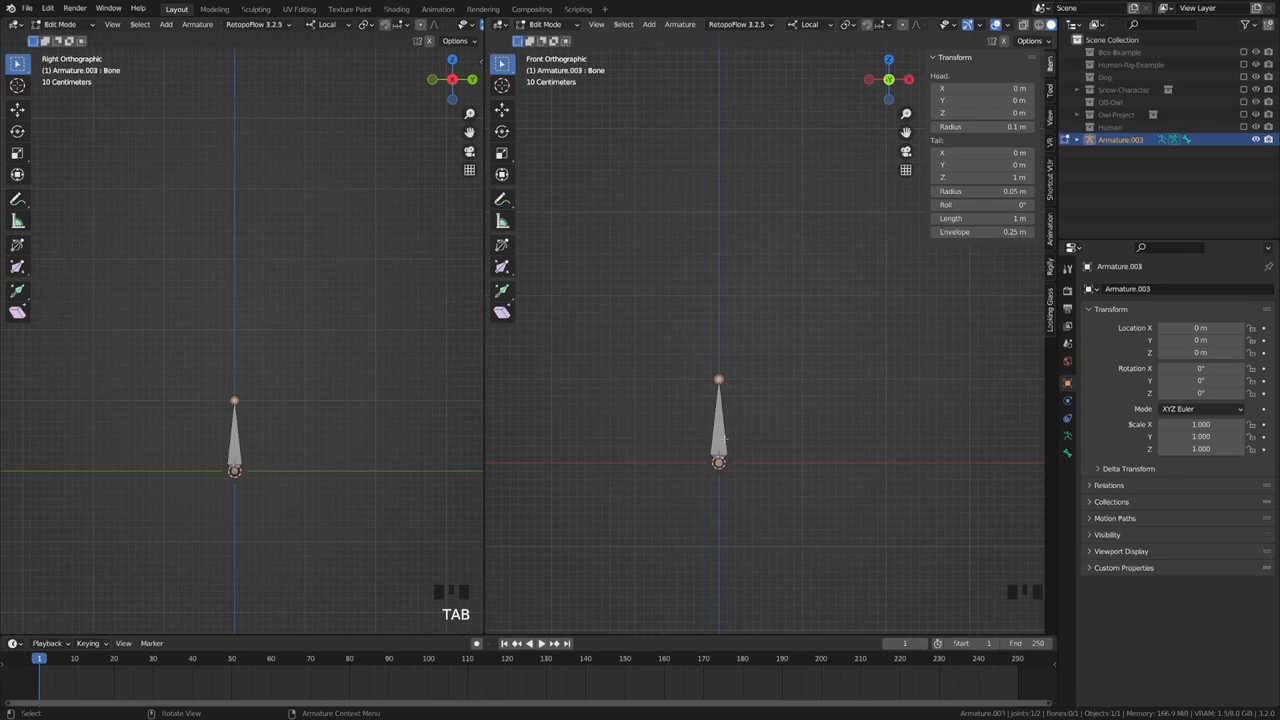
left_click(720, 424)
left_click(721, 376)
key("e")
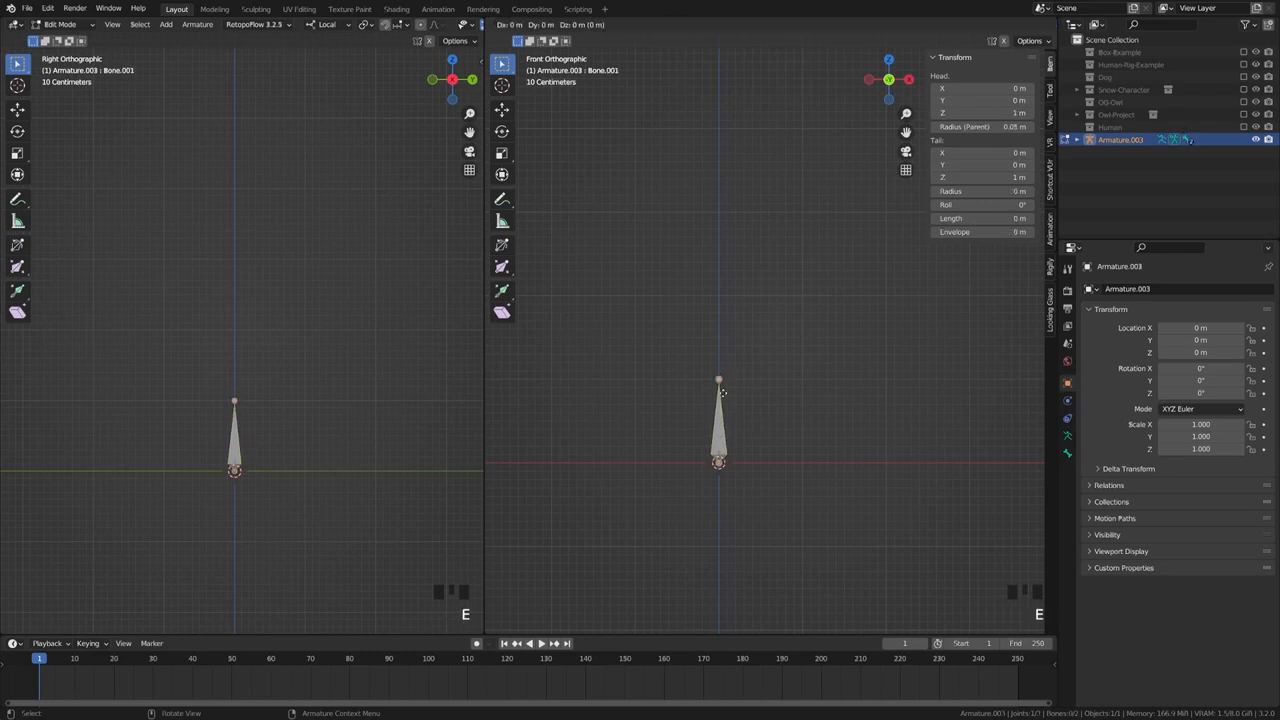
left_click(738, 297)
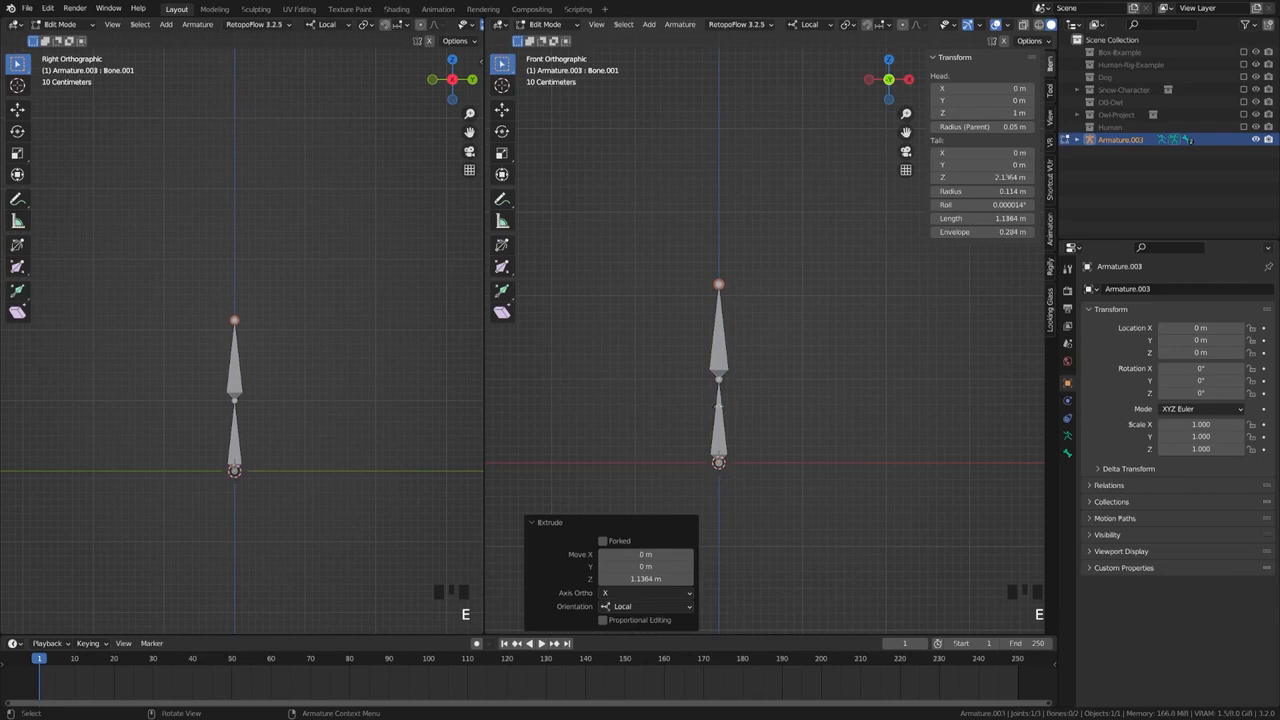
- In Pose Mode, test-rotate the lower bone and the connected upper bone, cancelling each rotation
key("Tab")
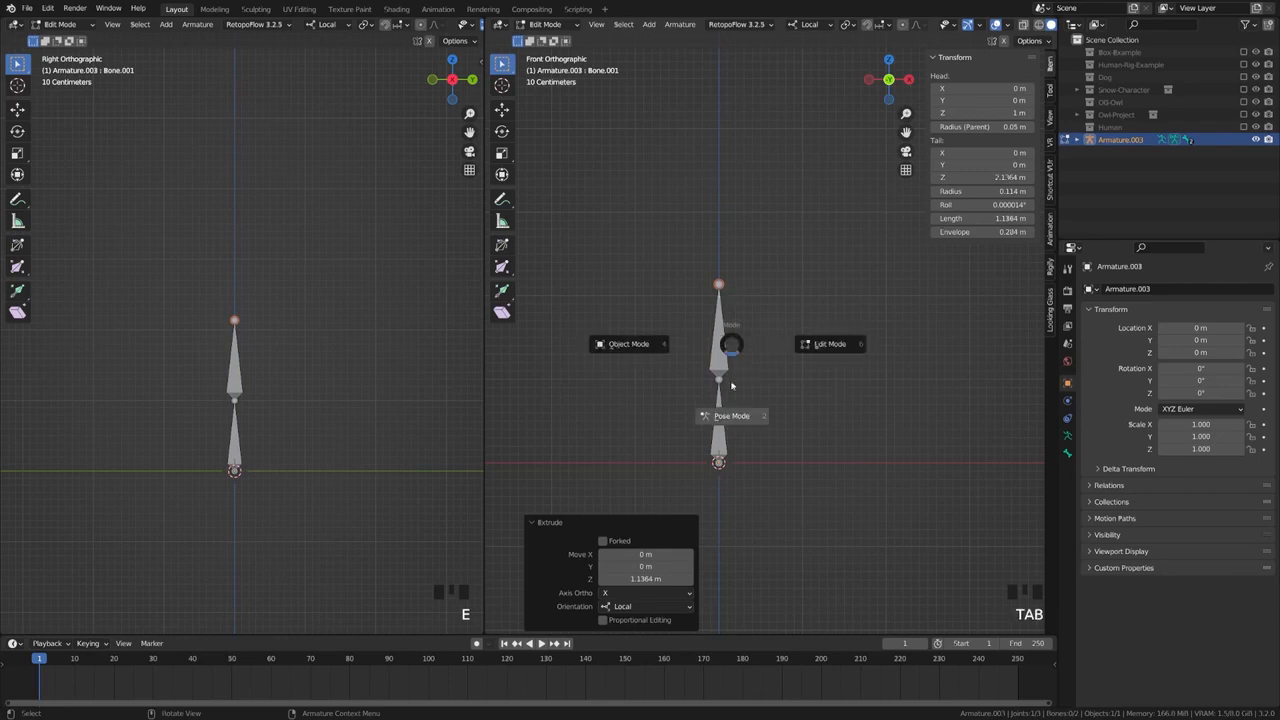
left_click(732, 442)
left_click(721, 441)
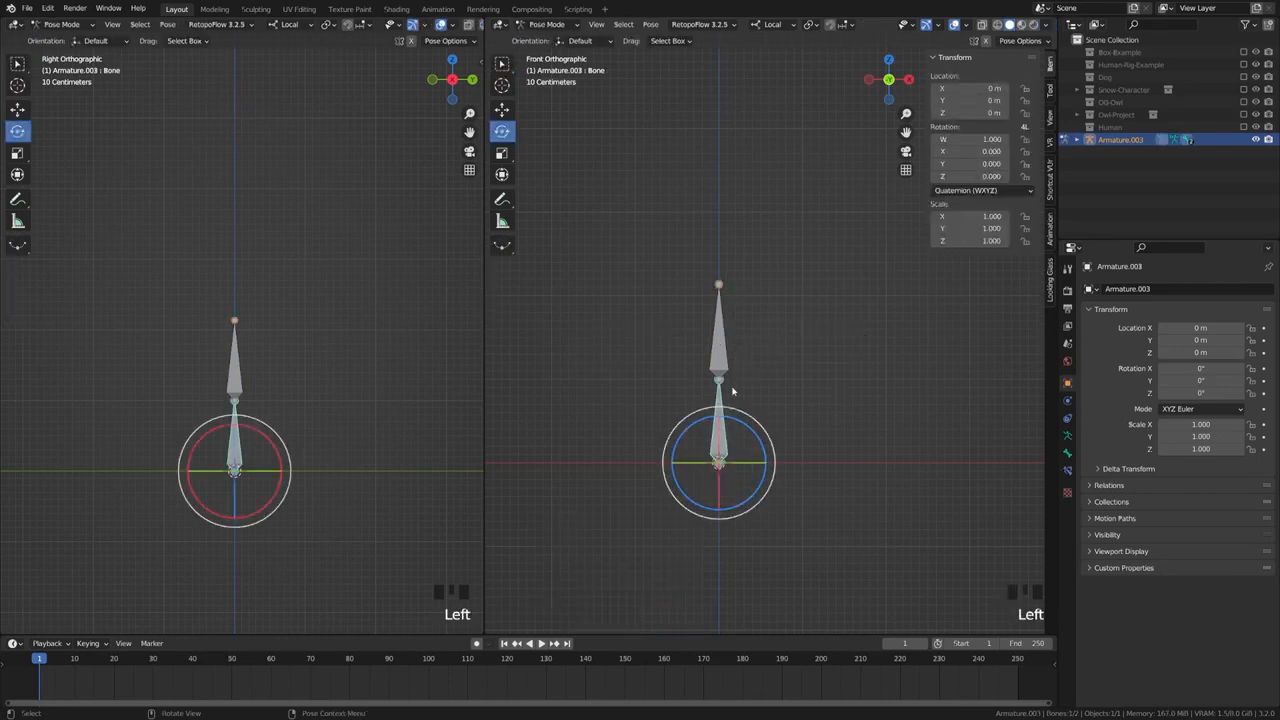
key("r")
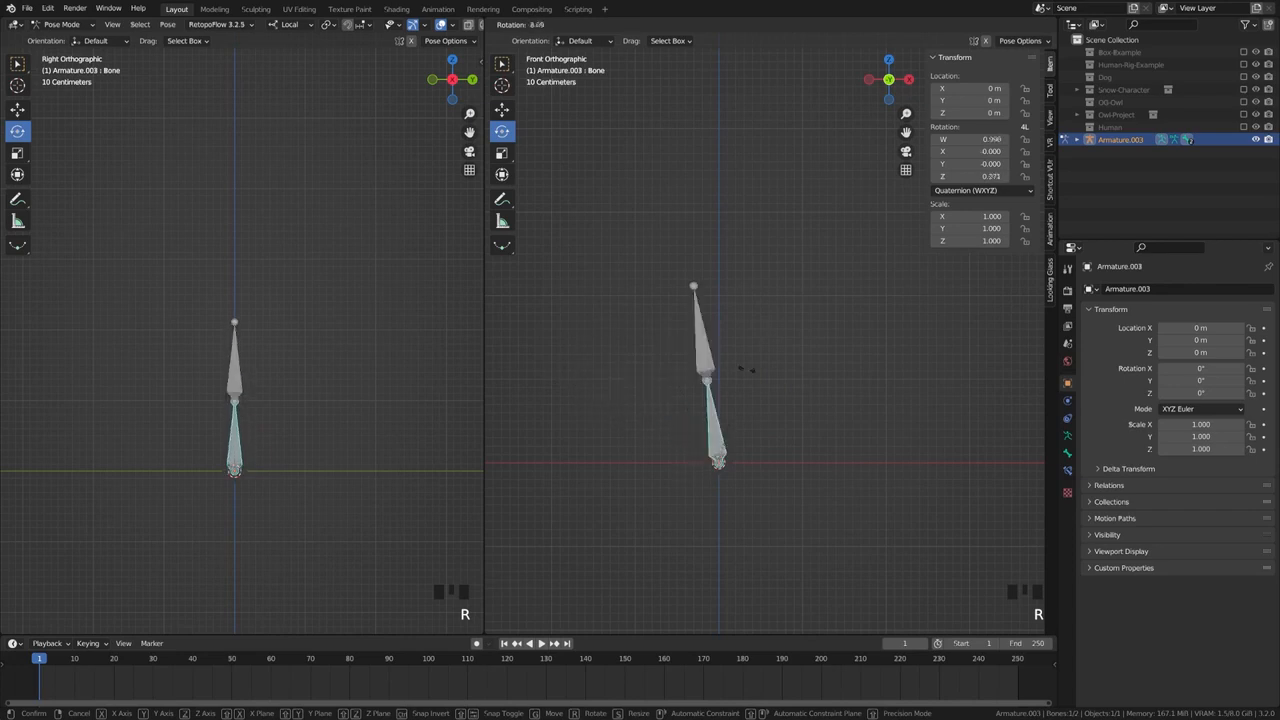
key("Escape")
left_click(720, 320)
key("r")
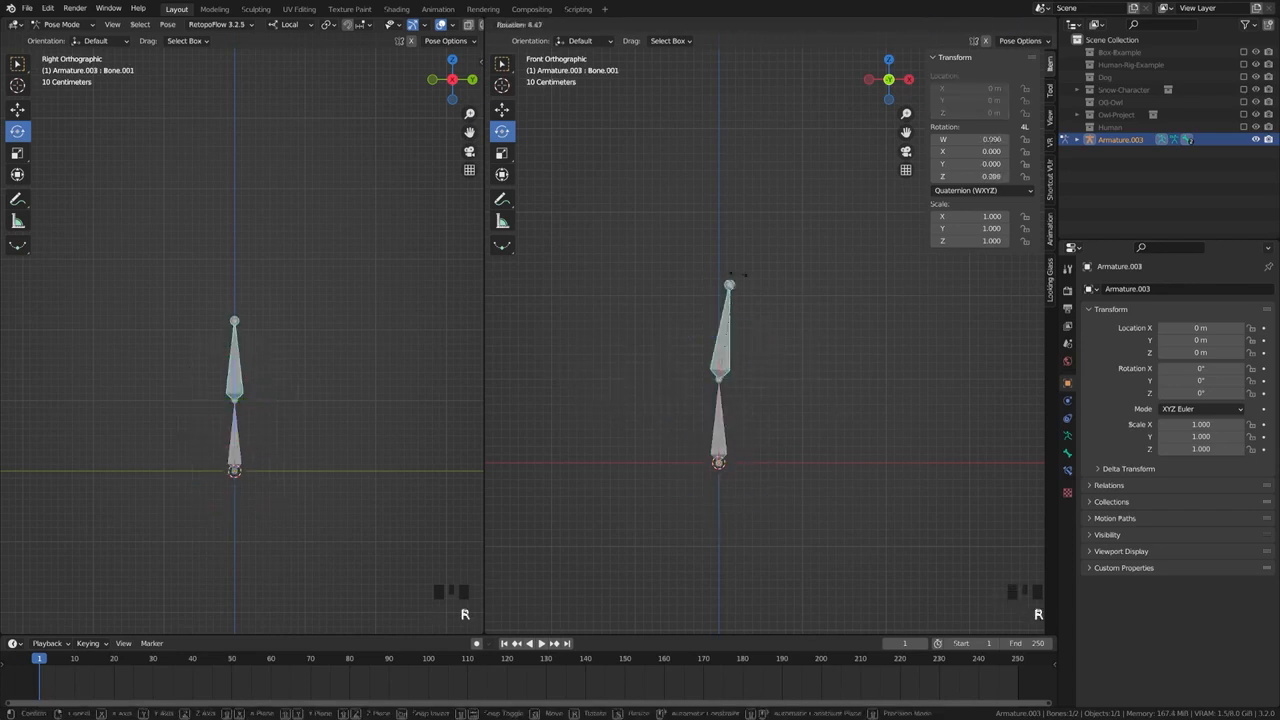
key("Escape")
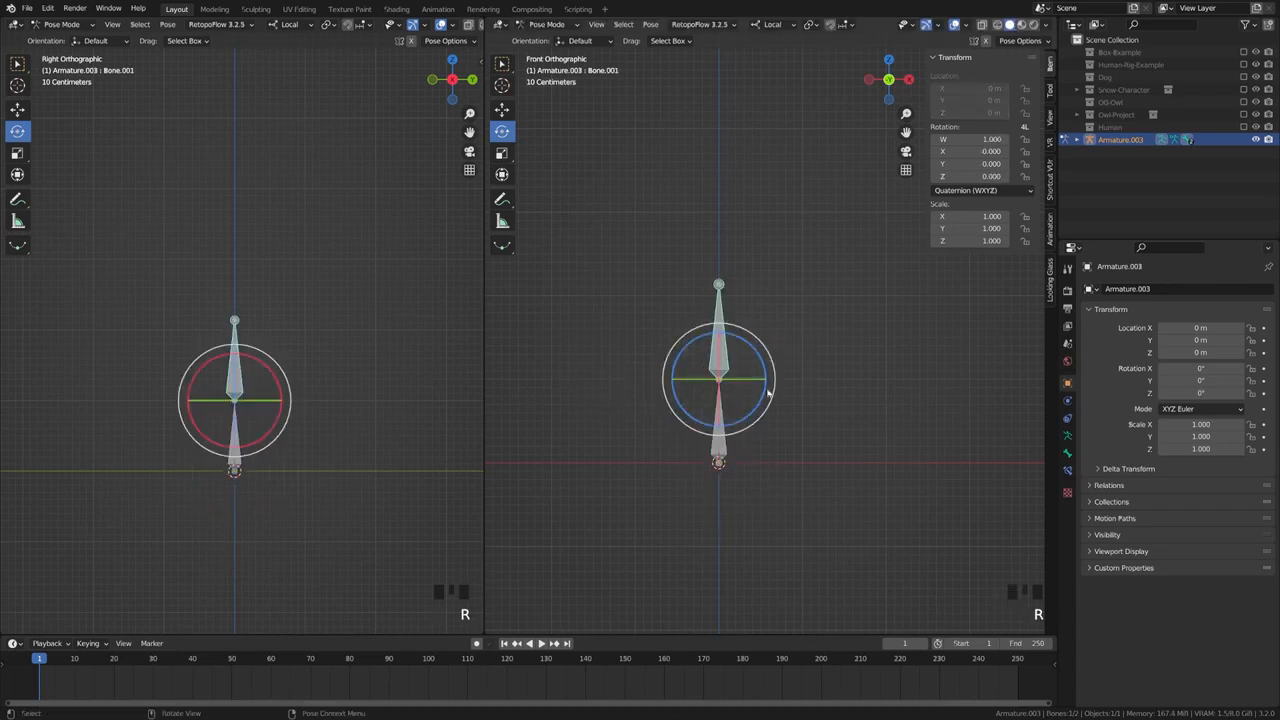
- In Edit Mode, disconnect the upper bone from its parent and move it about 0.54 m up
key("Tab")
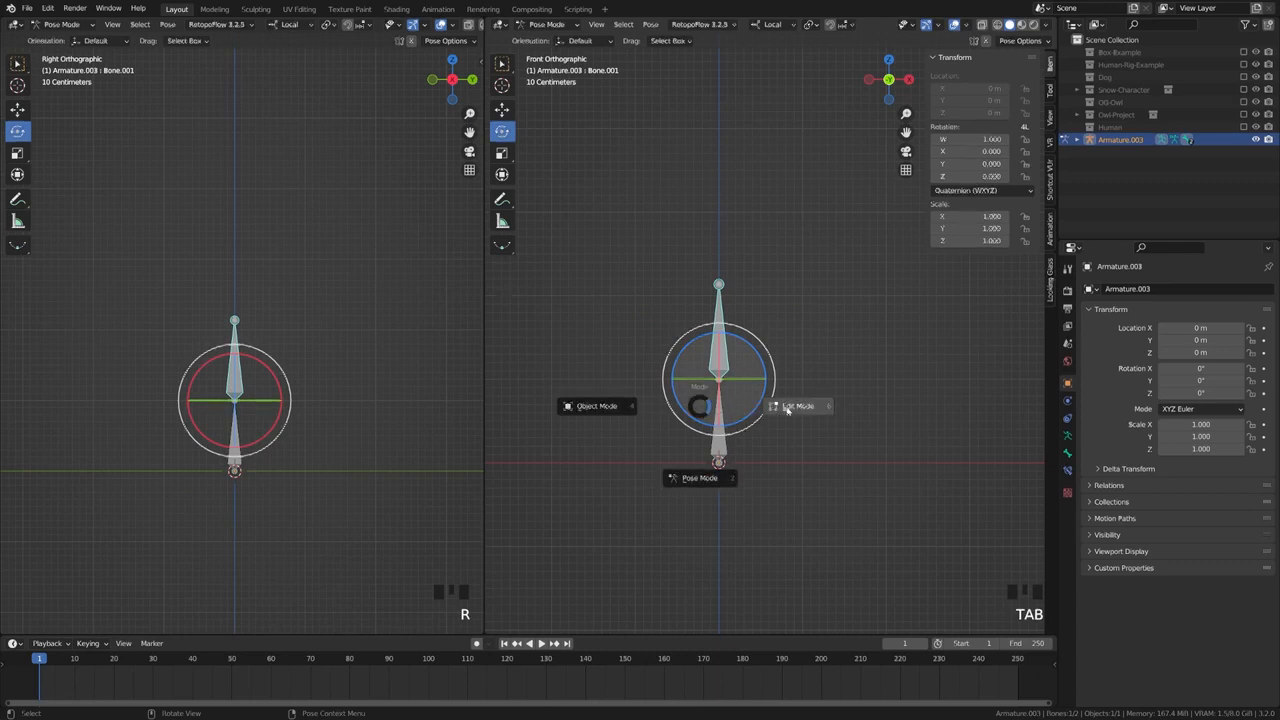
left_click(788, 407)
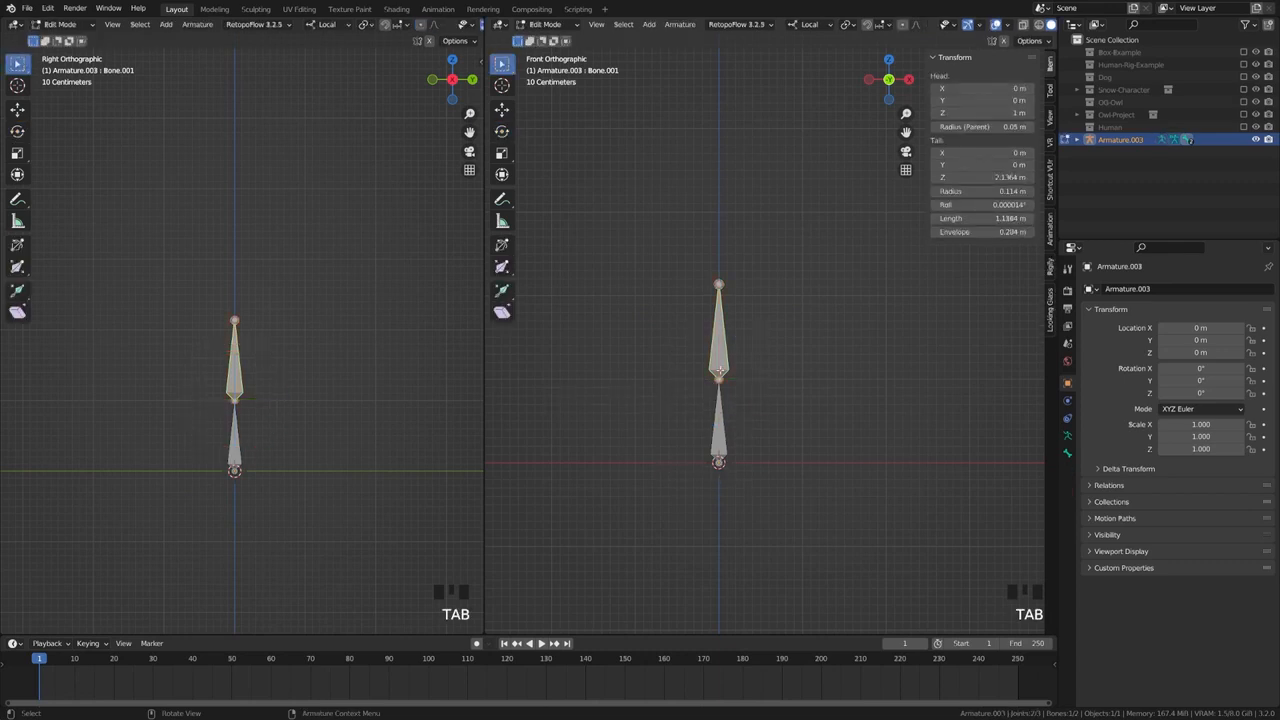
key("alt+p")
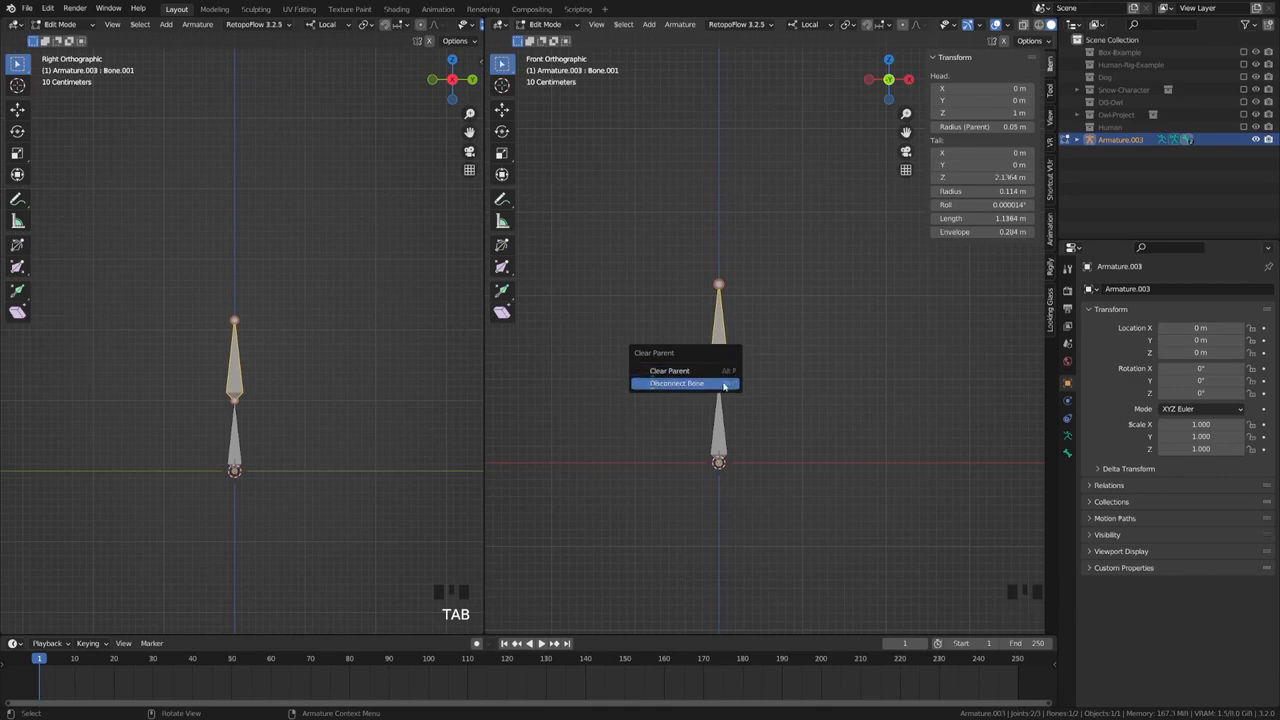
left_click(724, 386)
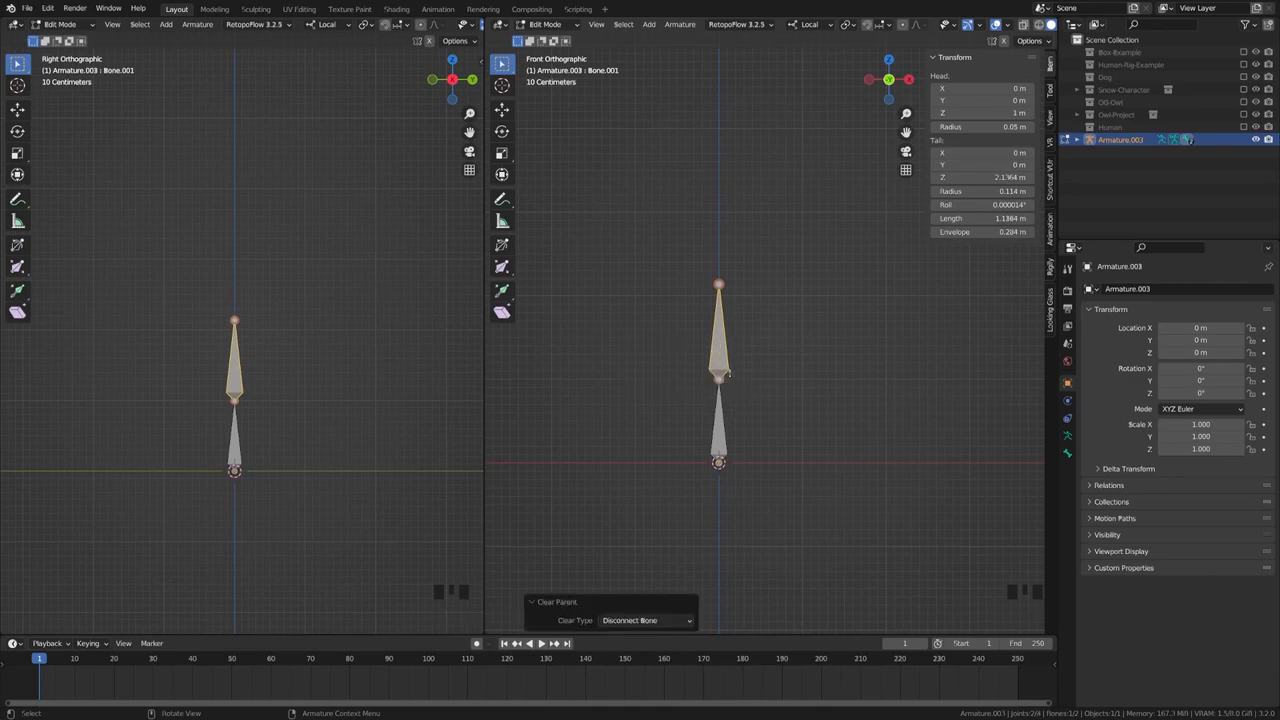
key("g")
left_click(733, 365)
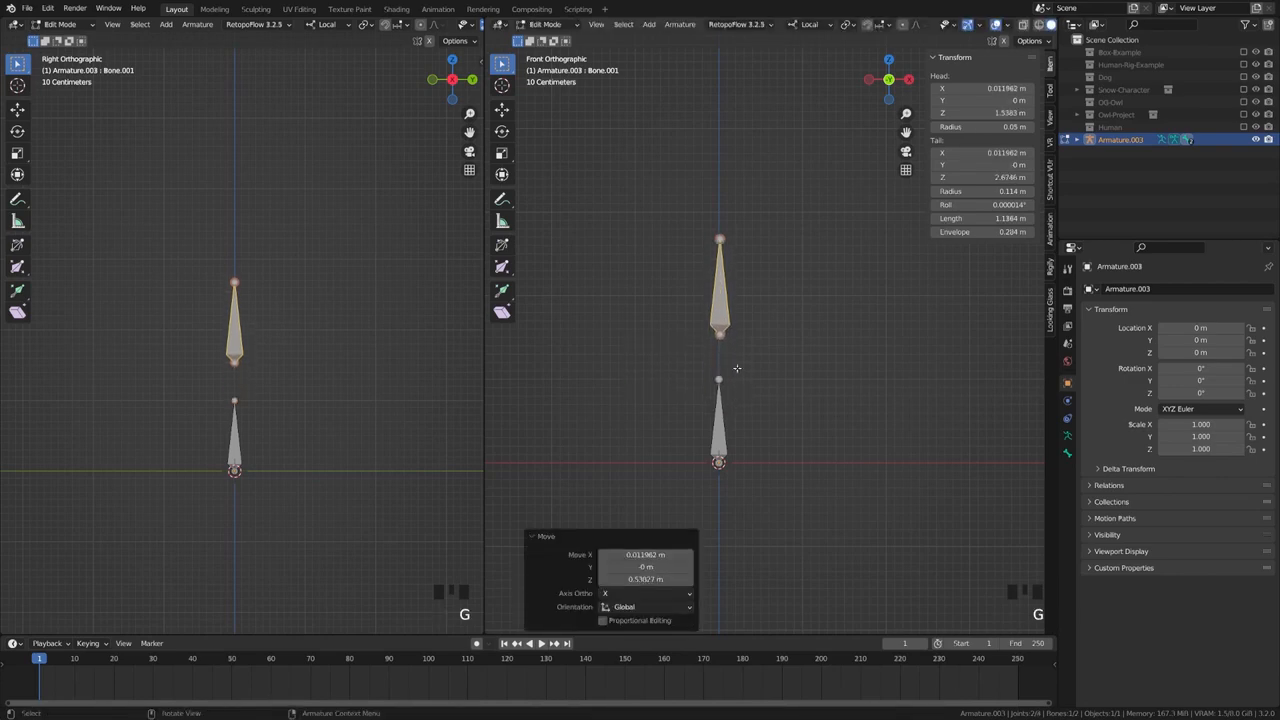
- In Pose Mode, test-rotate the lower bone and test-move the disconnected upper bone, cancelling both transforms
key("Tab")
left_click(728, 430)
key("r")
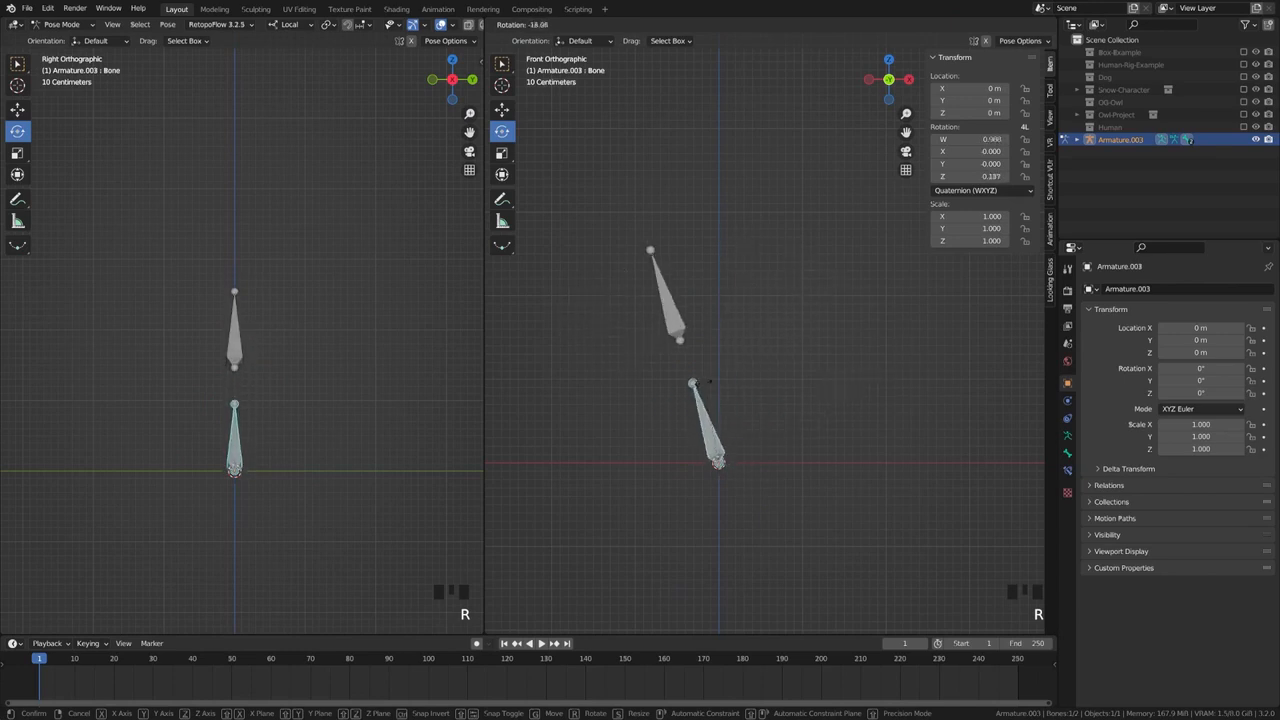
right_click(771, 409)
left_click(731, 335)
key("g")
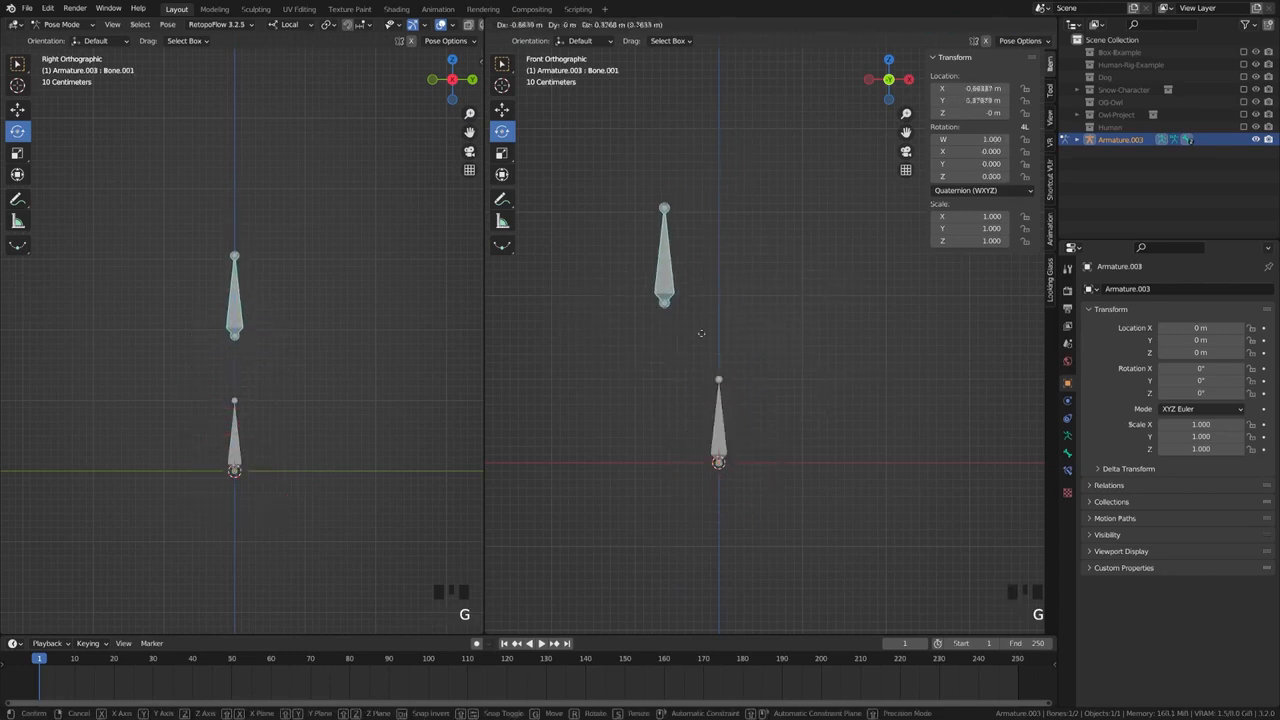
right_click(736, 320)
- In Edit Mode, clear the upper bone's parent completely with Clear Parent
key("Tab")
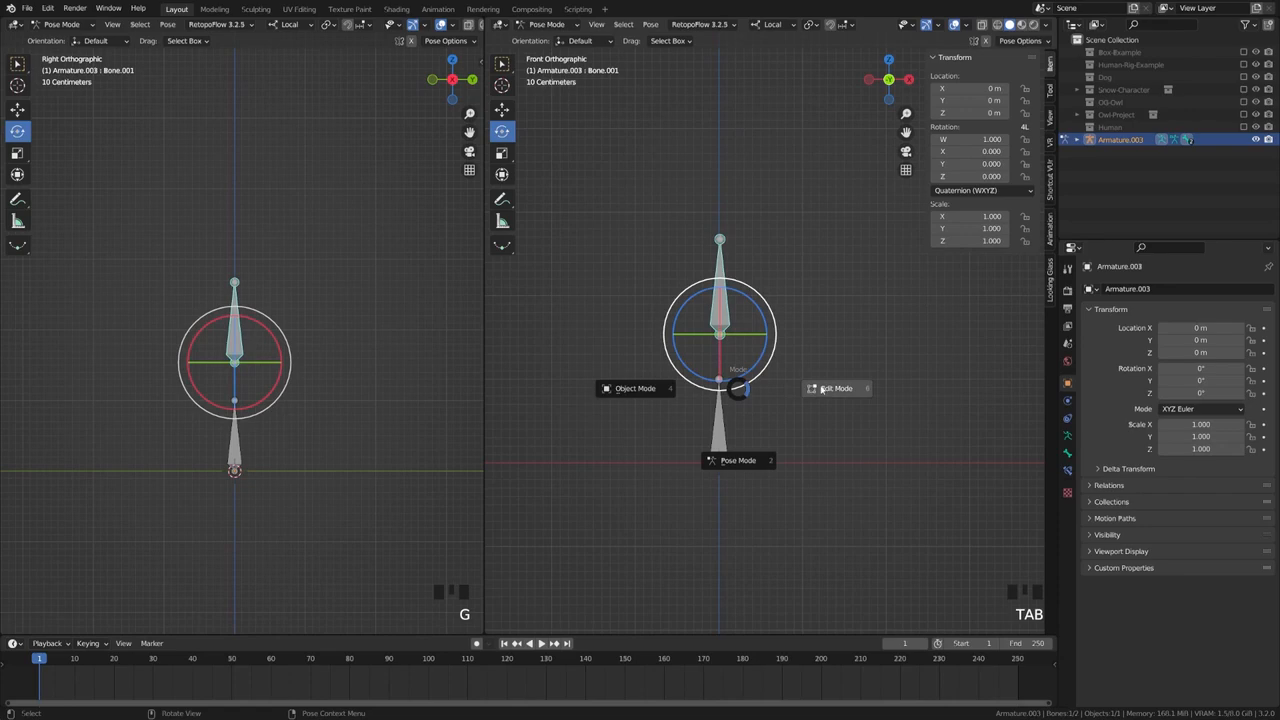
left_click(822, 389)
key("alt+p")
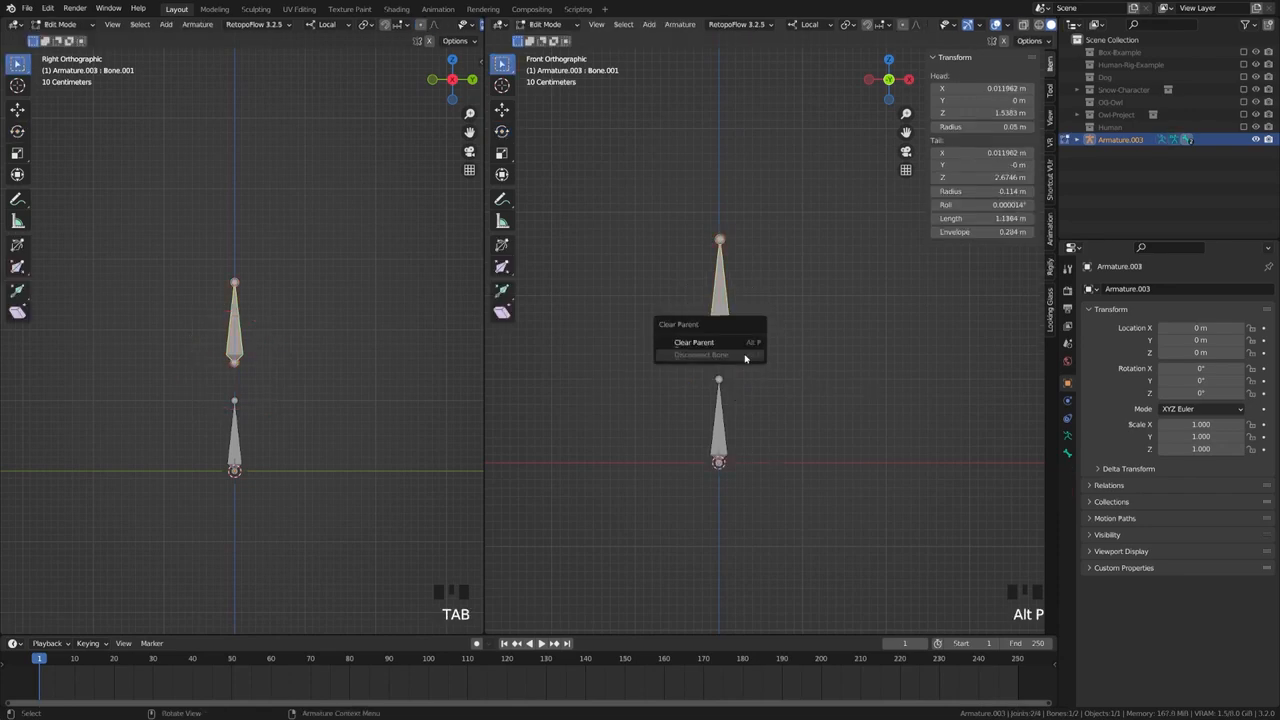
left_click(742, 346)
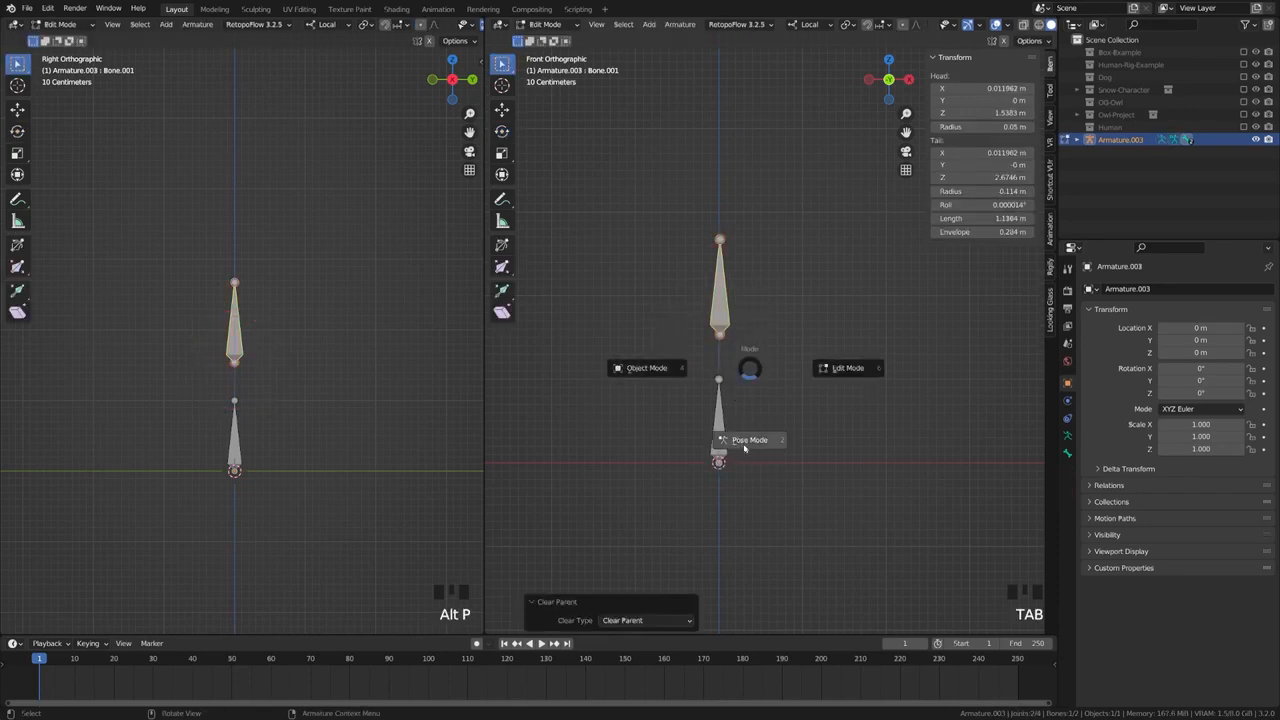
- In Pose Mode, test-rotate the lower bone and the unparented upper bone separately, cancelling each rotation
left_click(748, 444)
left_click(719, 390)
key("r")
right_click(693, 368)
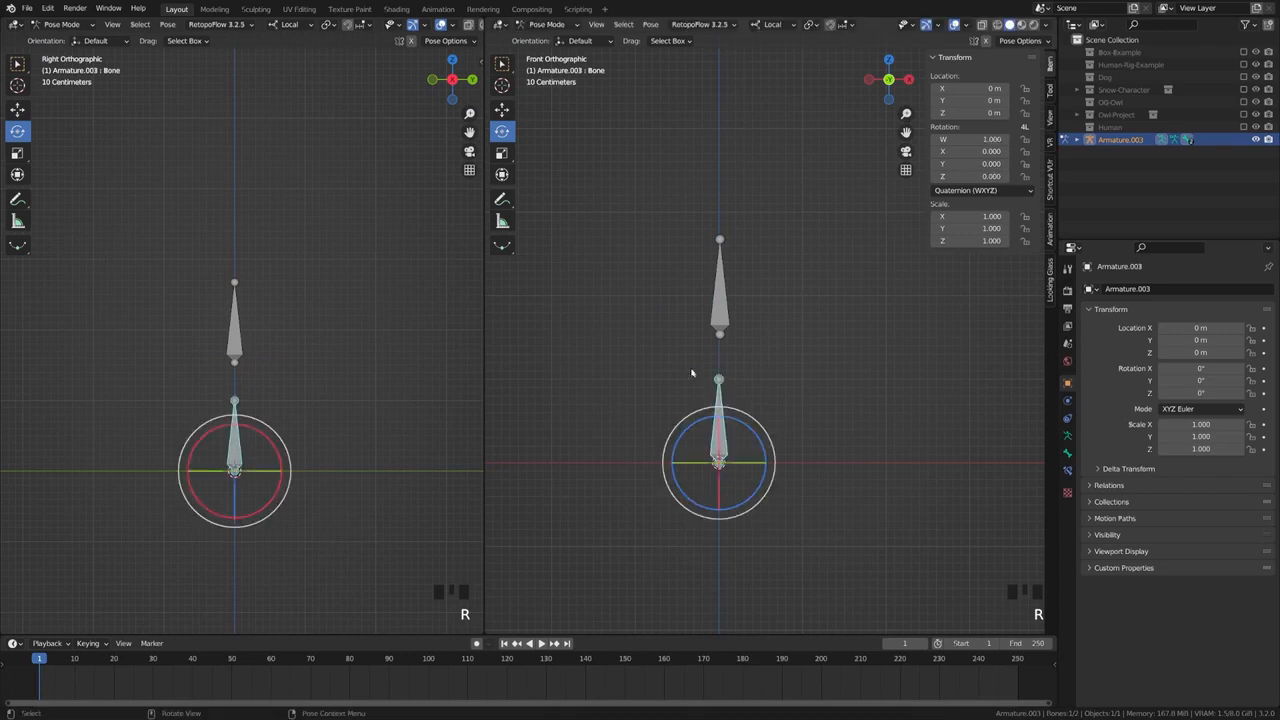
left_click(721, 265)
key("r")
right_click(669, 236)
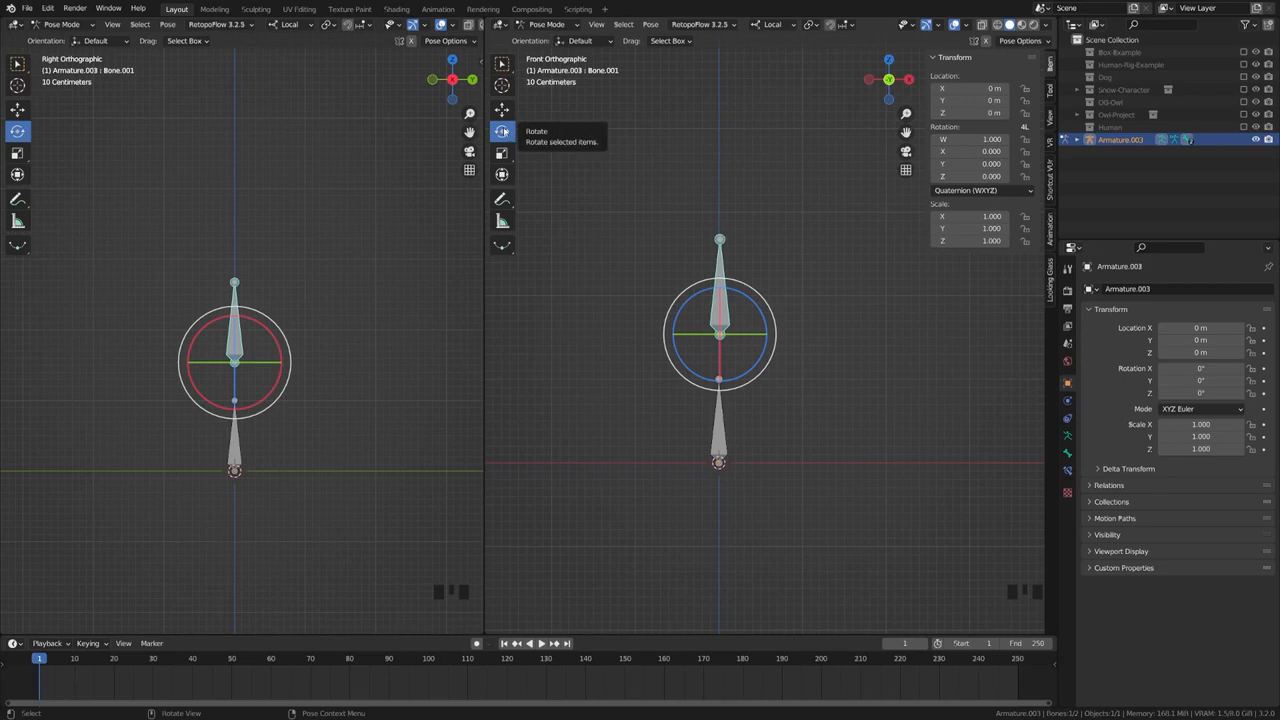
- Rotate the upper bone freely with the rotation gizmo, and clear its rotation
left_click(742, 337)
left_click_drag(742, 337, 752, 362)
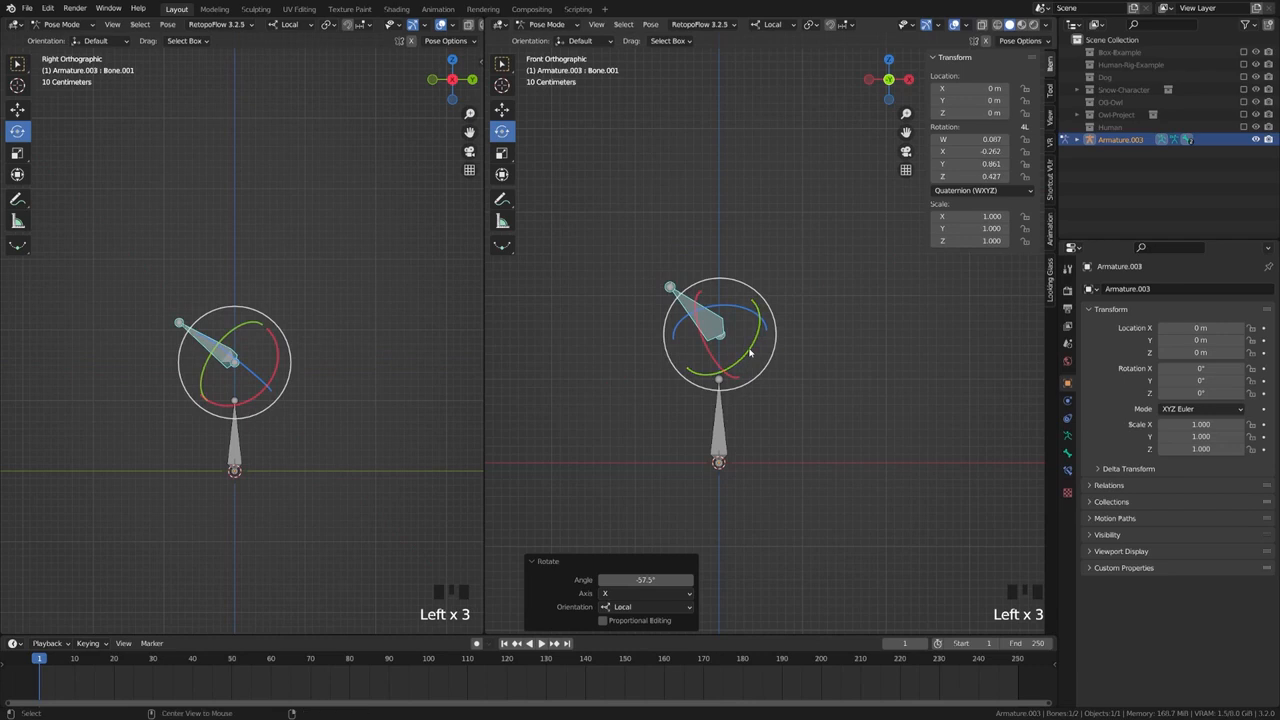
key("alt+r")
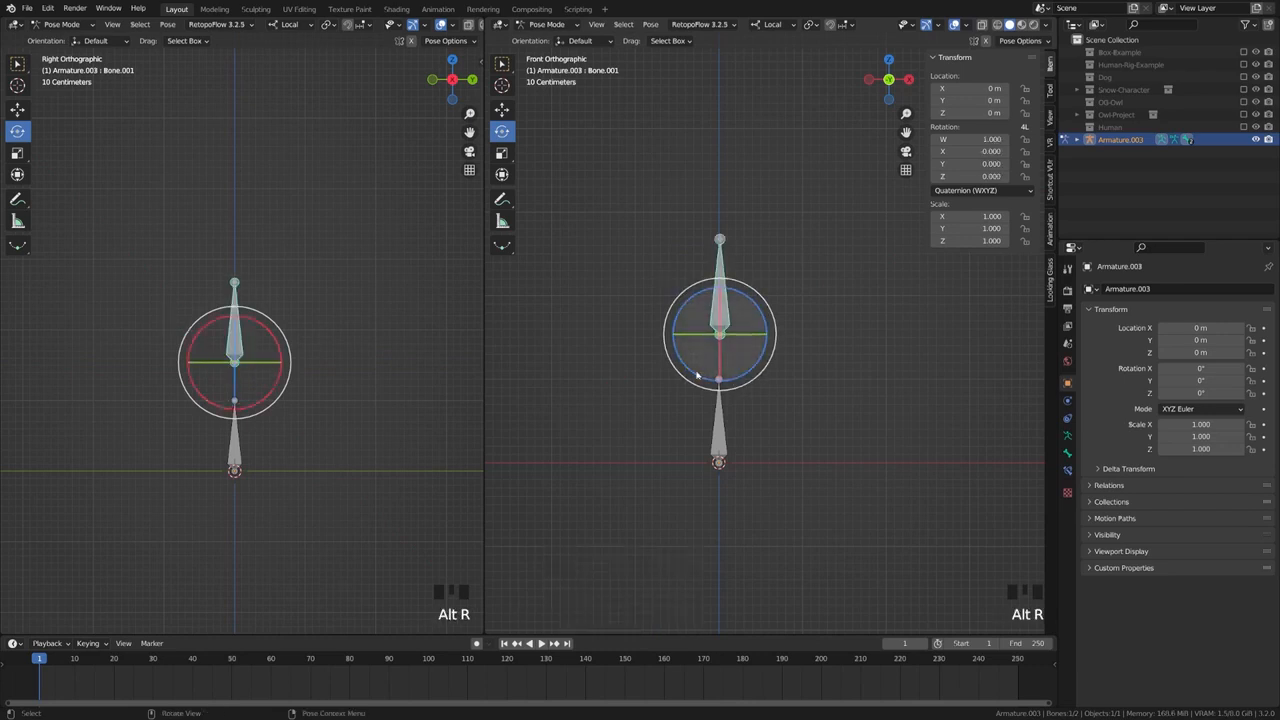
- In Edit Mode, set the upper bone's roll to about 44° and turn on the armature's bone axes display
key("Tab")
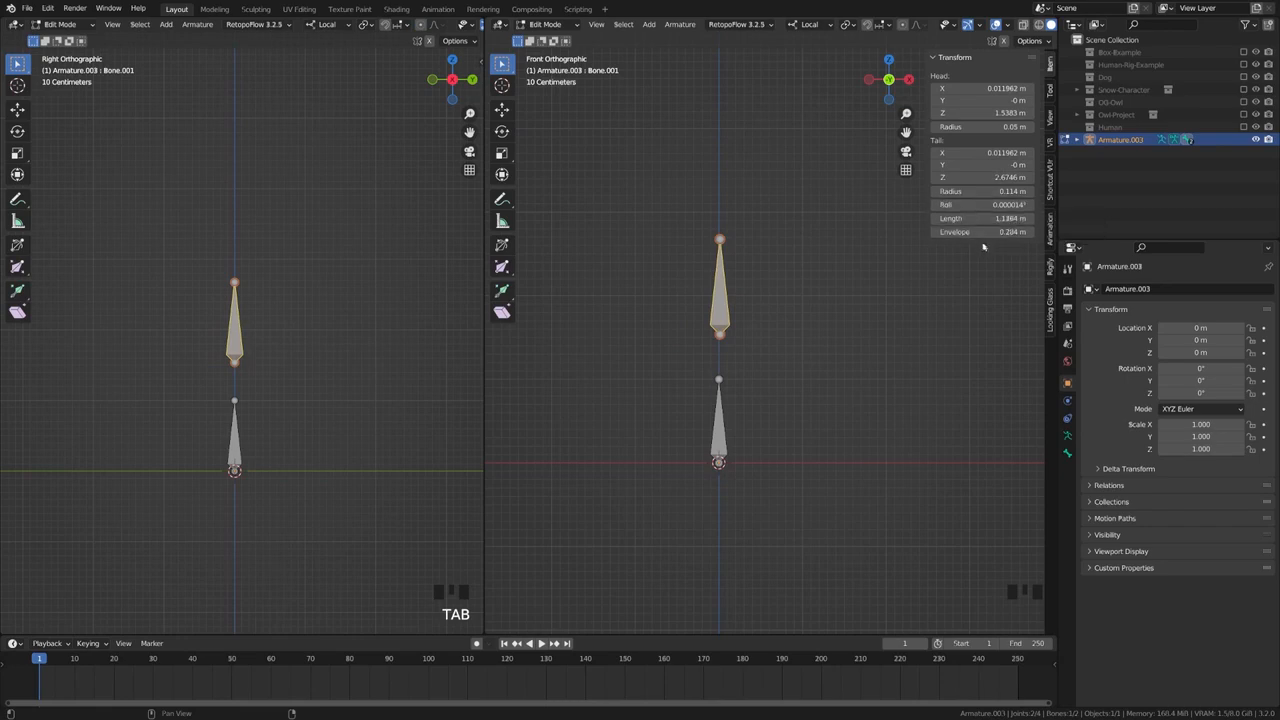
left_click_drag(987, 205, 1040, 205)
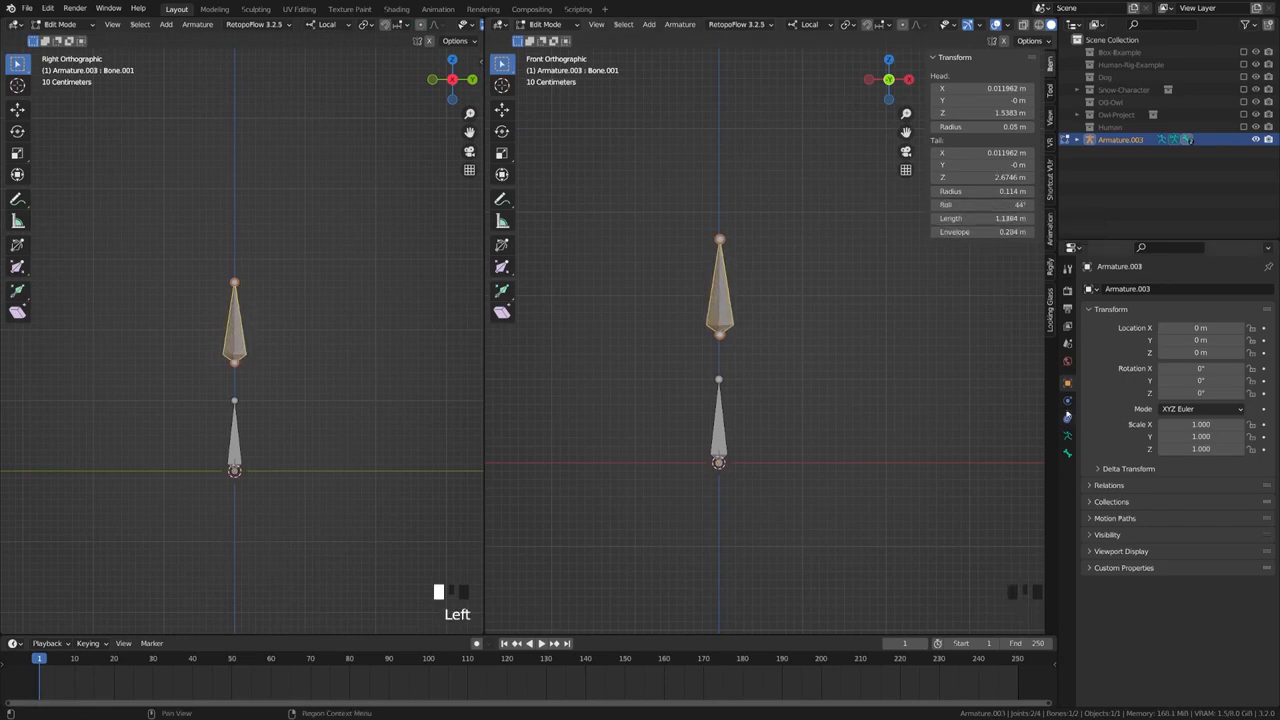
left_click(1067, 435)
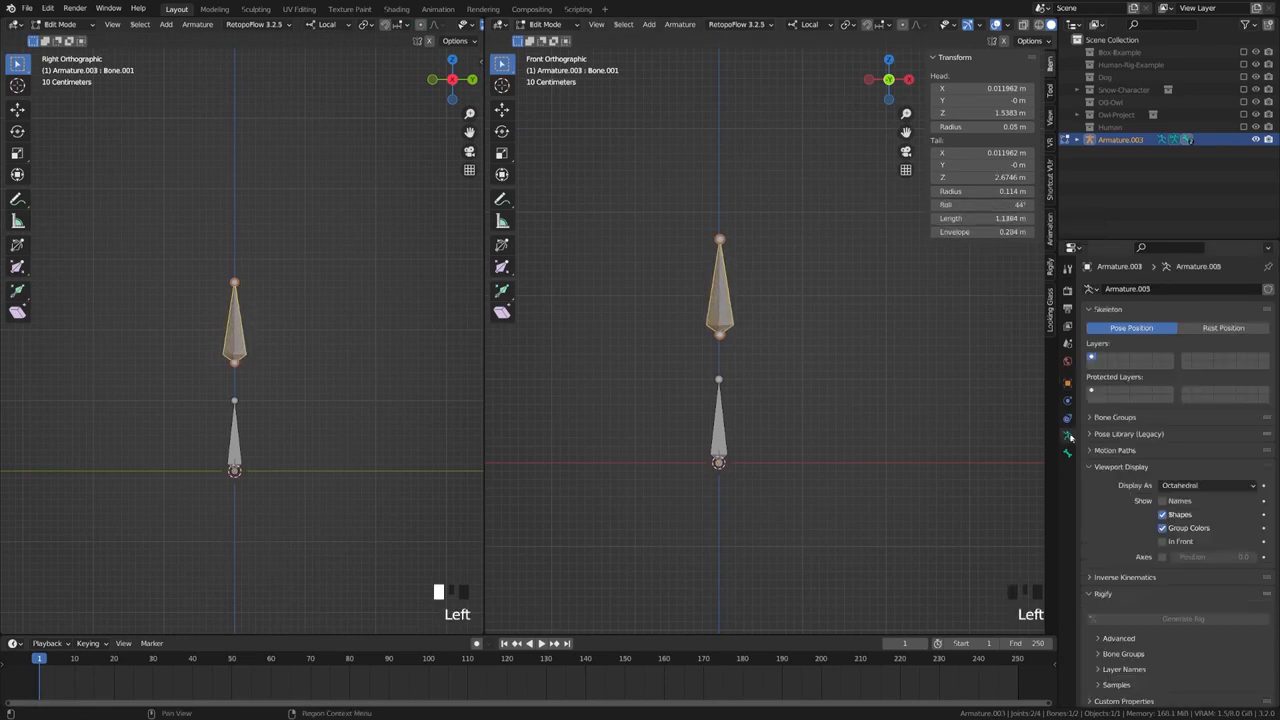
left_click(1163, 557)
middle_click_drag(745, 469, 706, 472)
scroll(706, 472, "up", 3)
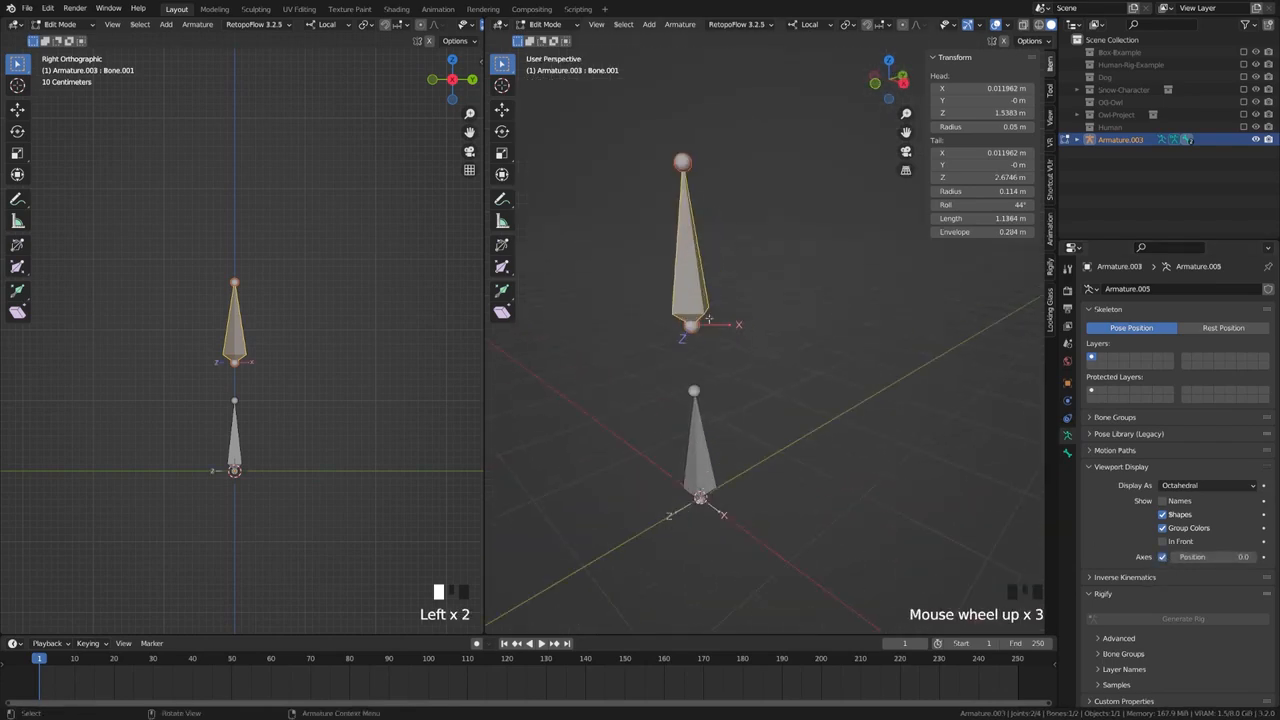
key("KP_1")
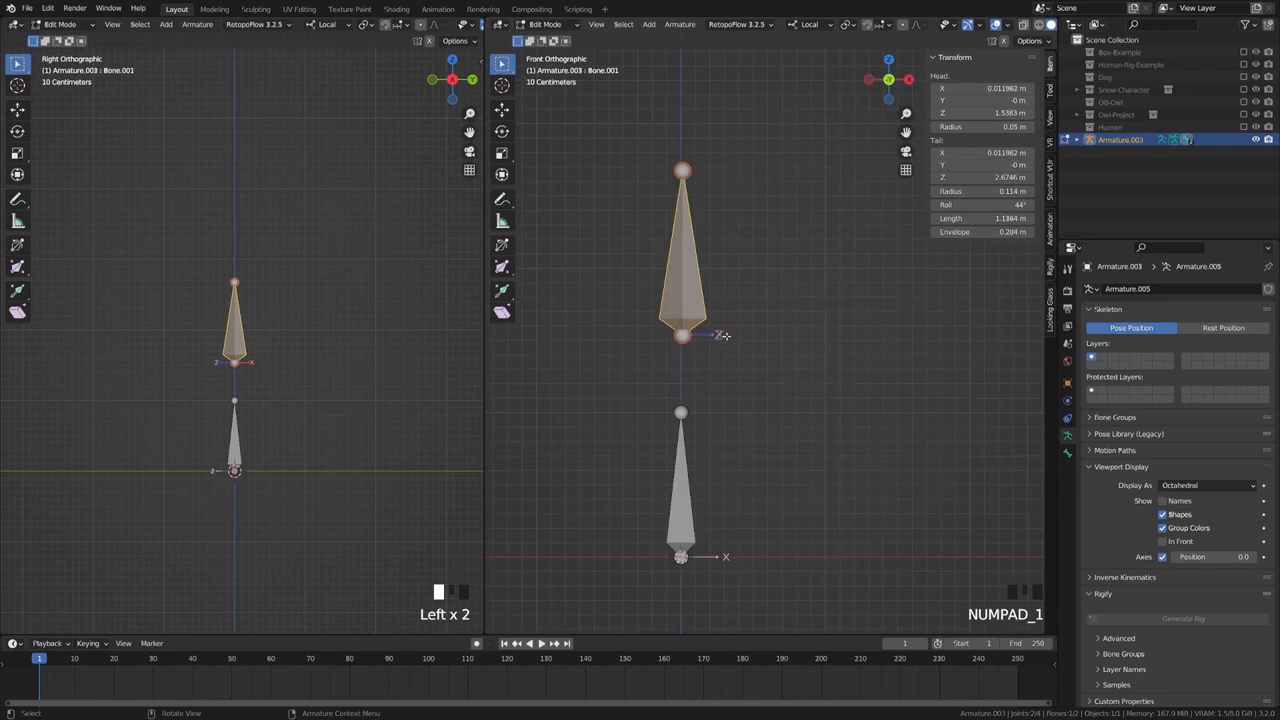
- In Pose Mode, try rotating the rolled upper bone around a local axis with the gizmo, and undo it
key("Tab")
middle_click_drag(706, 432, 740, 380, "shift")
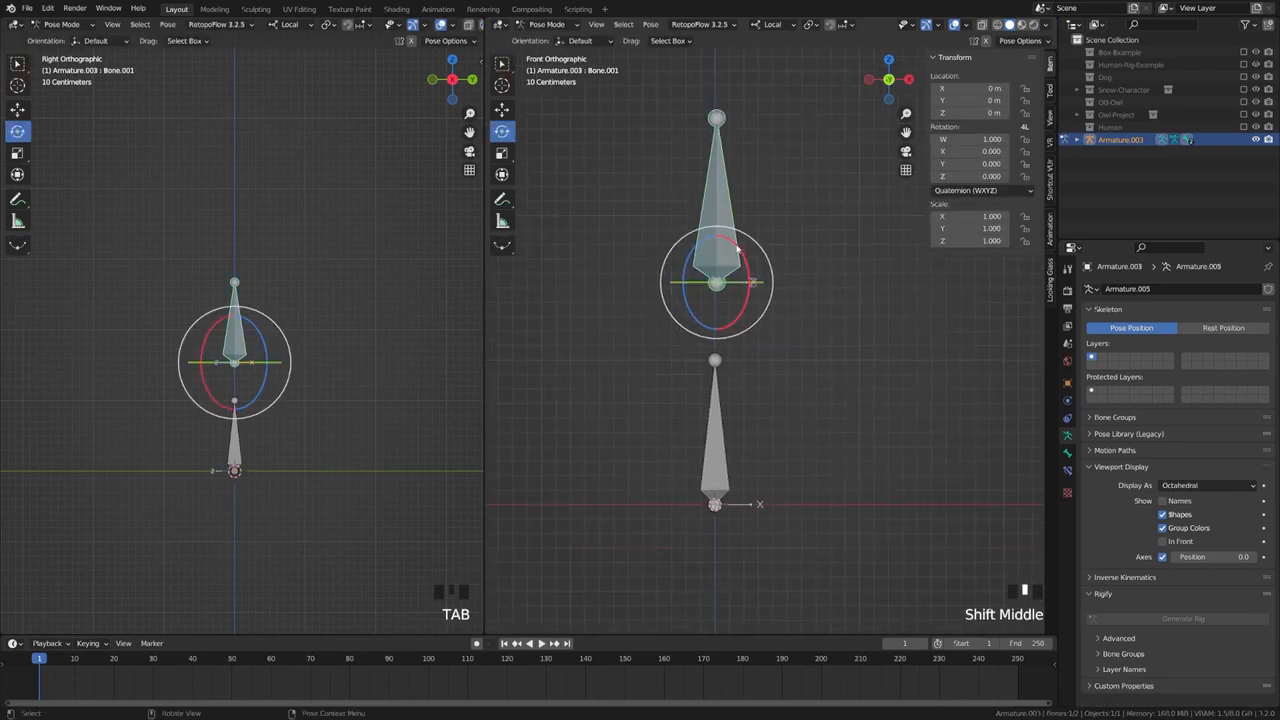
left_click_drag(738, 248, 735, 241)
key("ctrl+z")
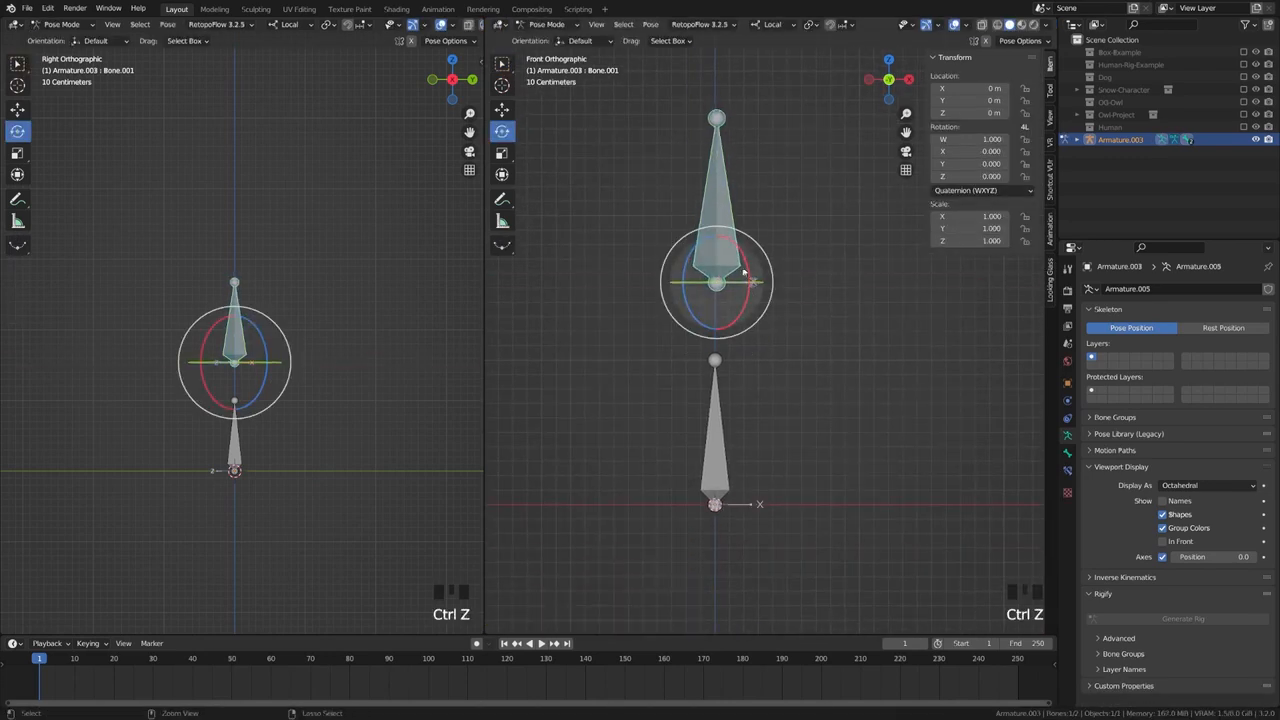
- Compare the lower and upper bones' local axes and rotation gizmos by selecting each bone in turn
left_click(747, 500)
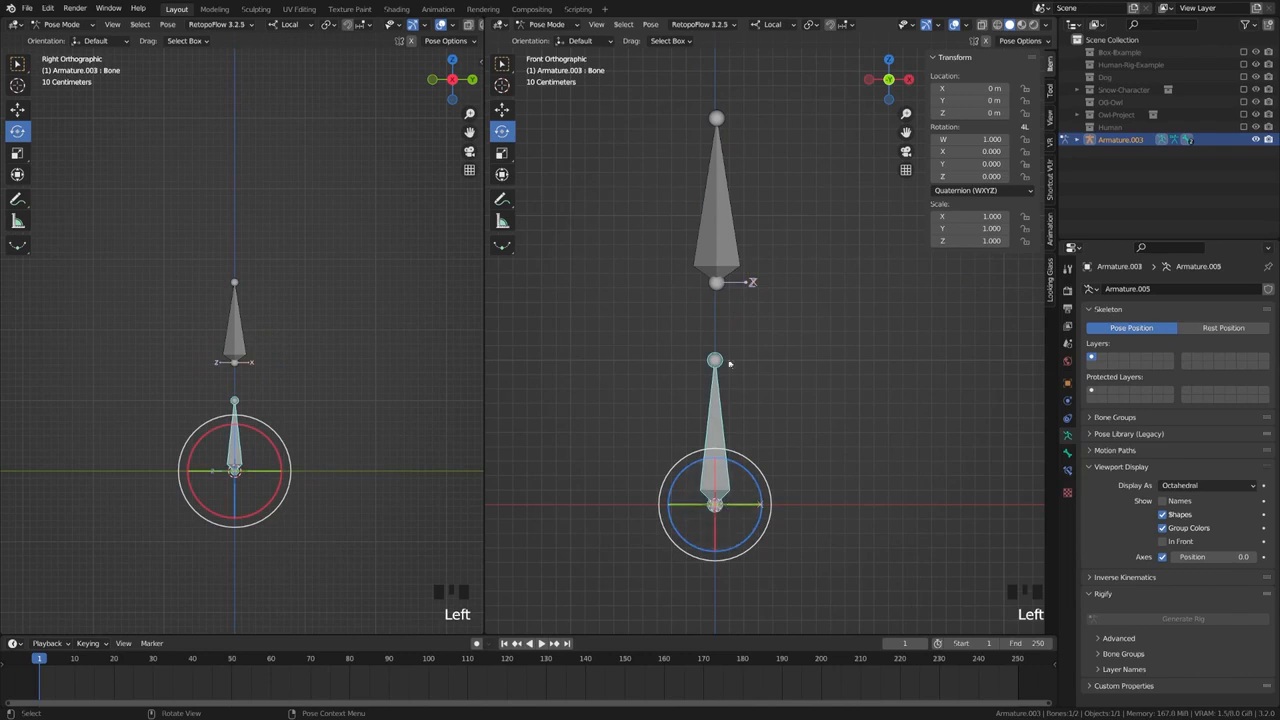
left_click(699, 241)
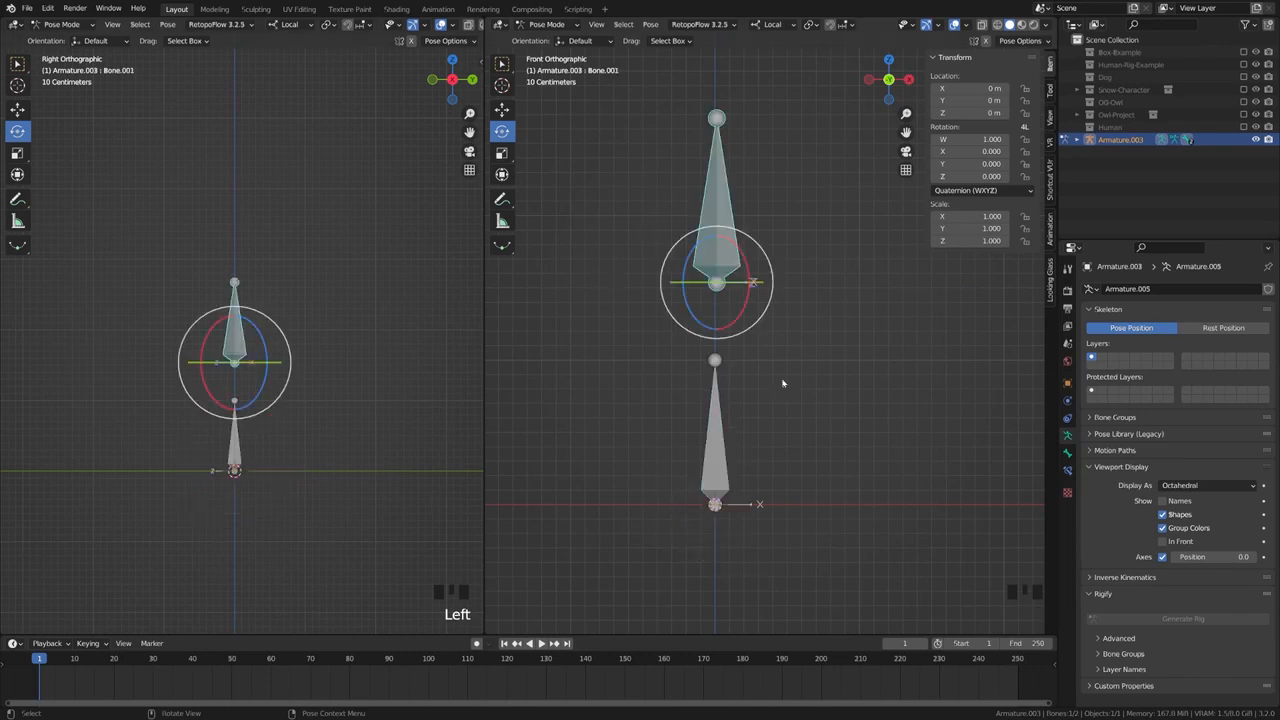
scroll(750, 292, "down", 4)
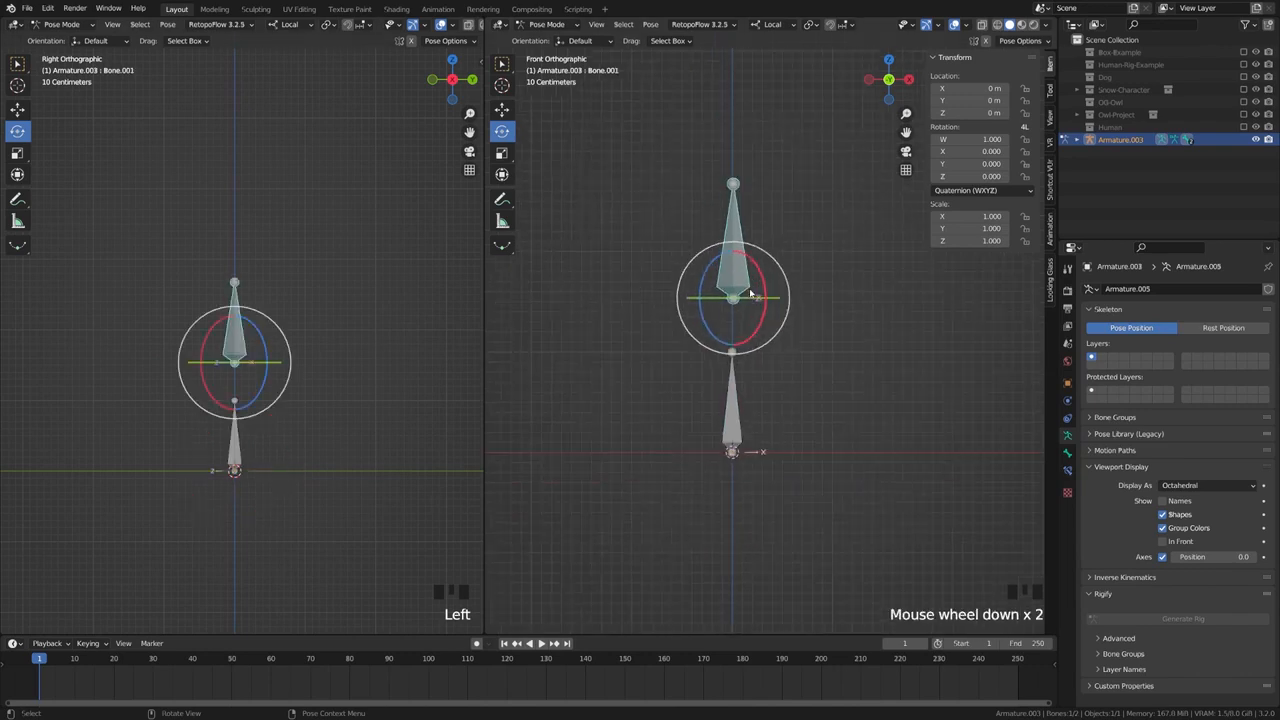
scroll(751, 292, "up", 3)
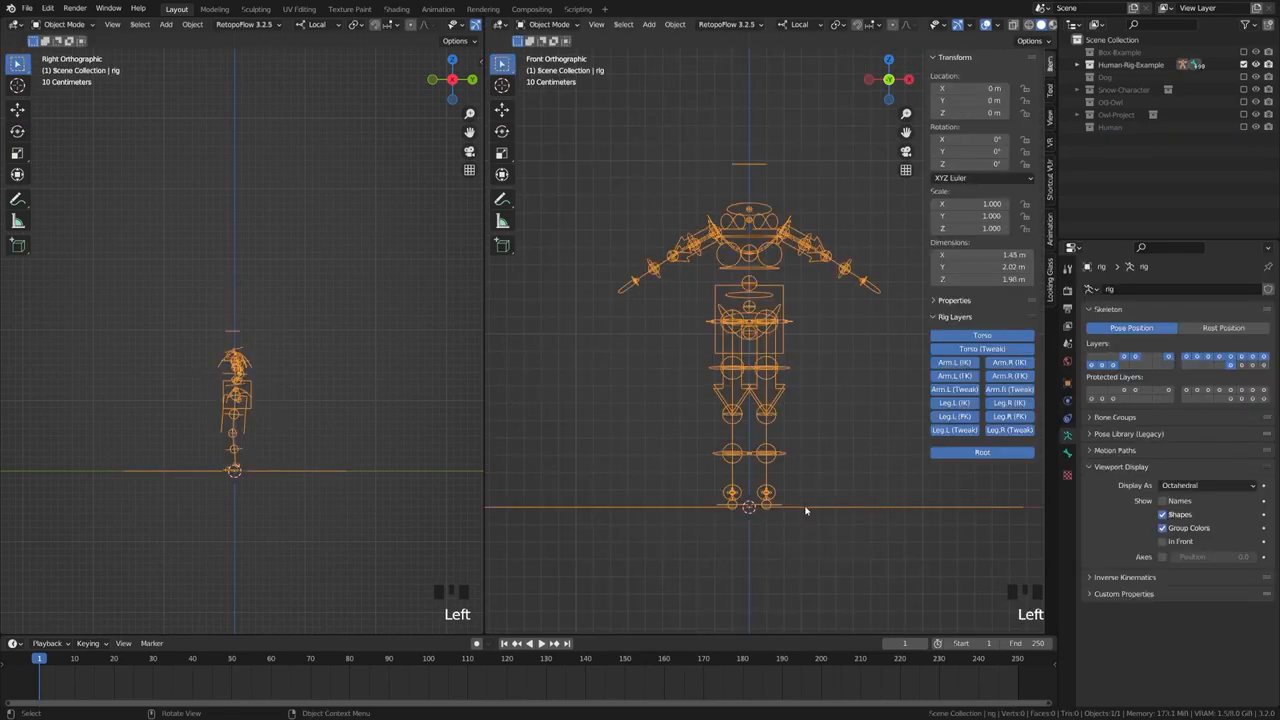
- Enter Pose Mode on the human rig and move the left foot IK control about -0.38 m along Y and 0.40 m along Z
middle_click_drag(803, 509, 647, 336, "shift")
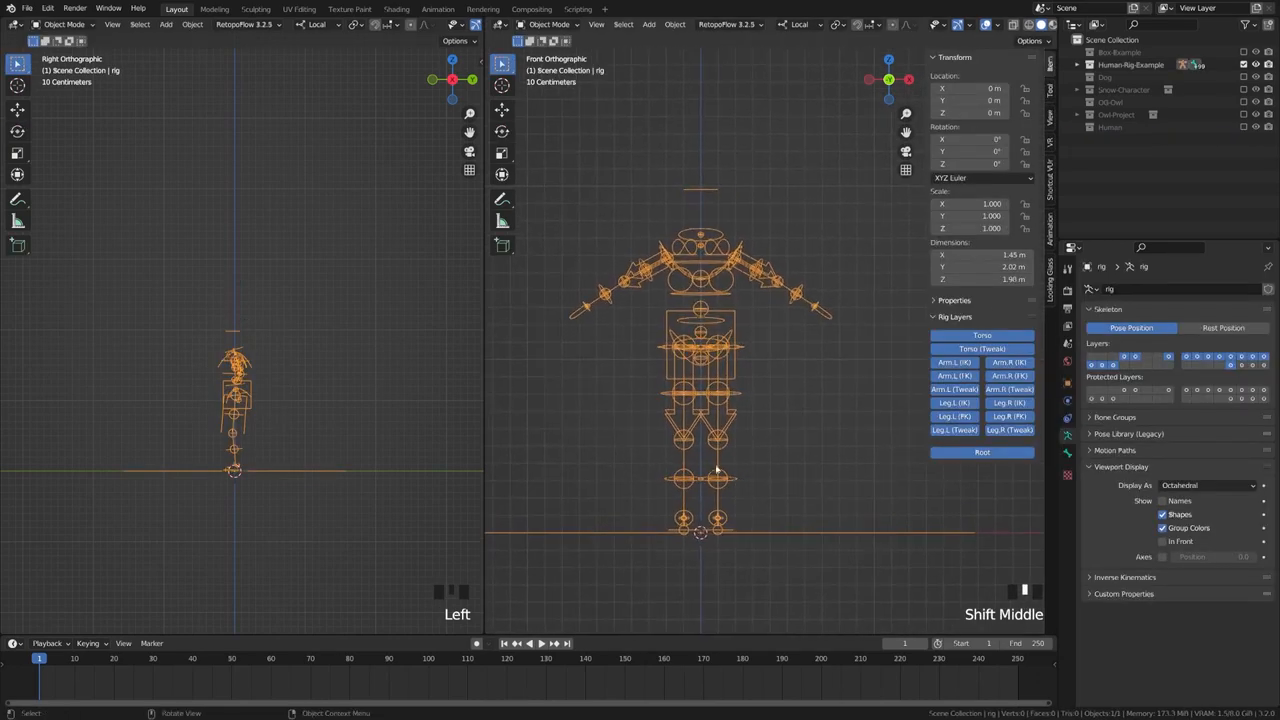
middle_click_drag(716, 470, 721, 453, "shift")
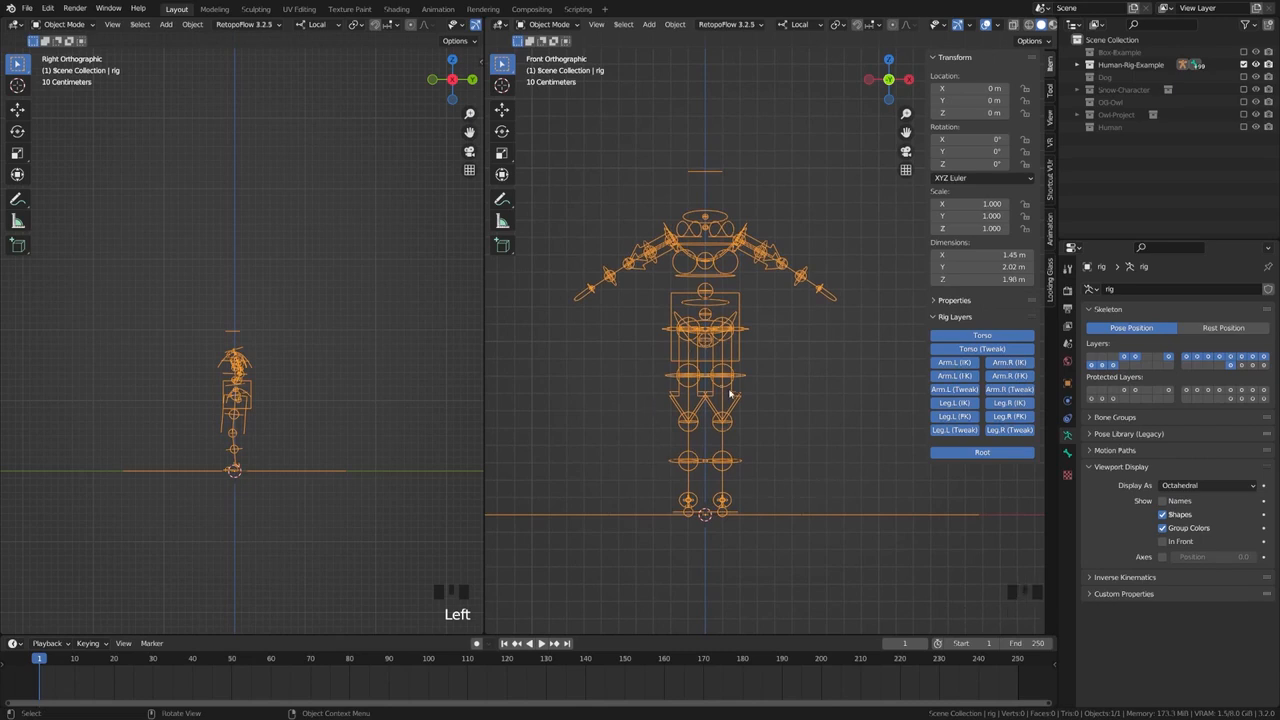
key("Tab")
left_click(735, 463)
middle_click_drag(786, 480, 757, 491)
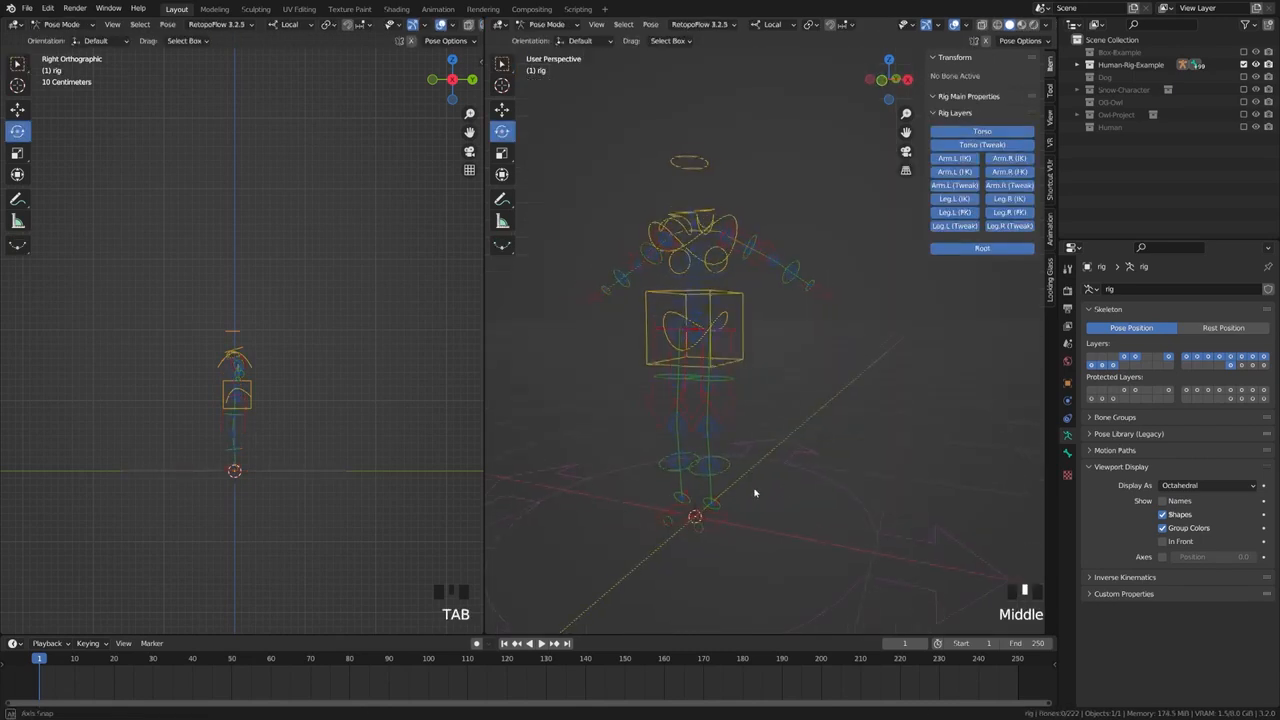
left_click(700, 521)
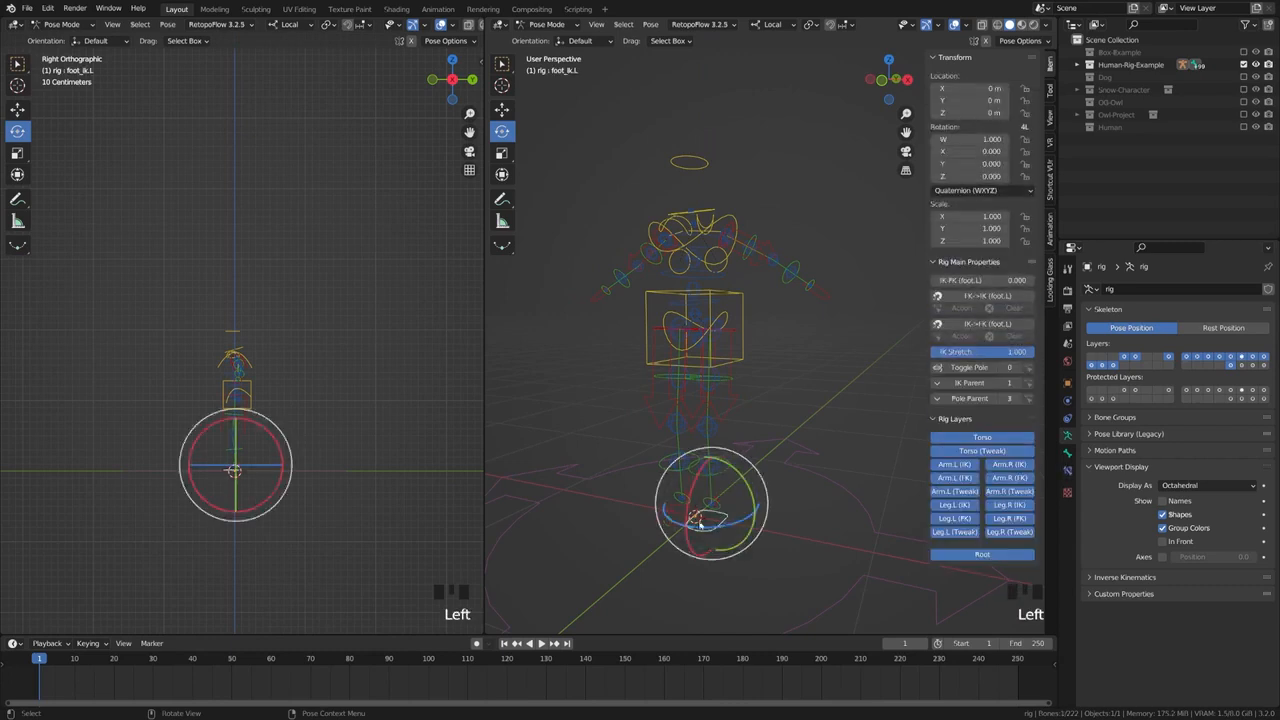
key("g")
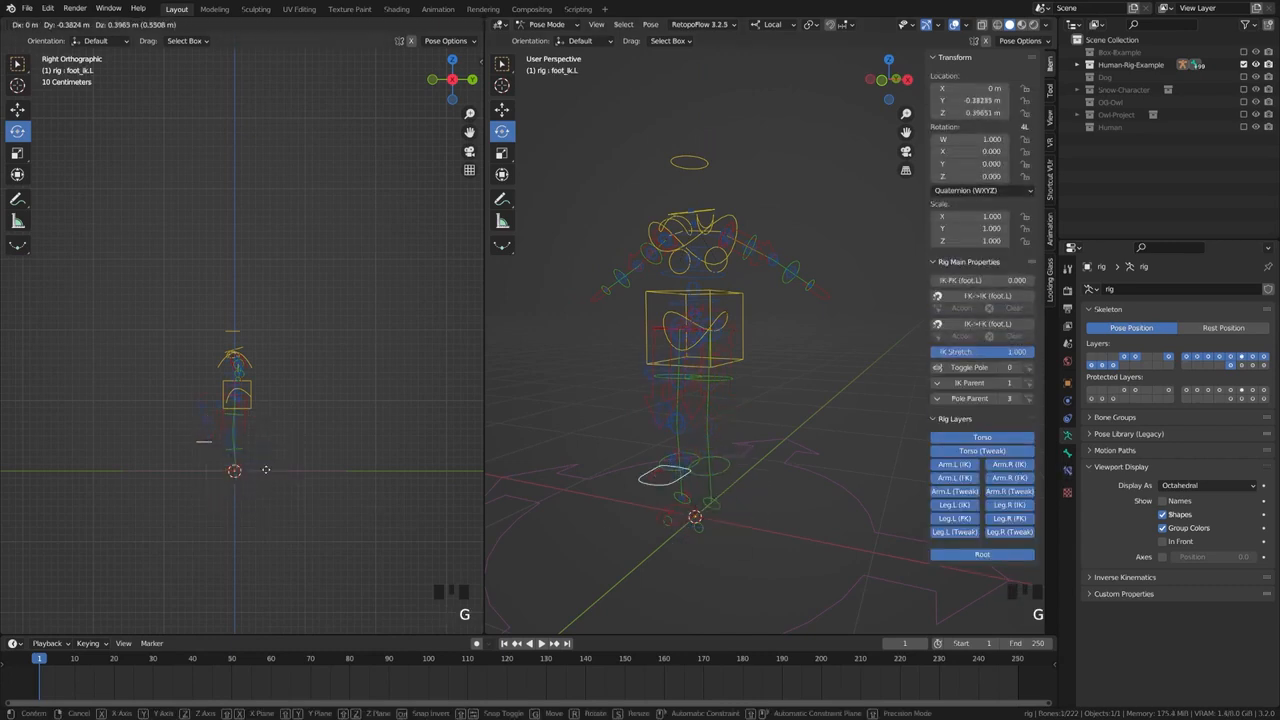
left_click(245, 475)
- Shift the left foot IK control by about 0.06 m along Y and -0.06 m along Z
scroll(198, 489, "up", 5)
middle_click_drag(198, 489, 245, 337, "shift")
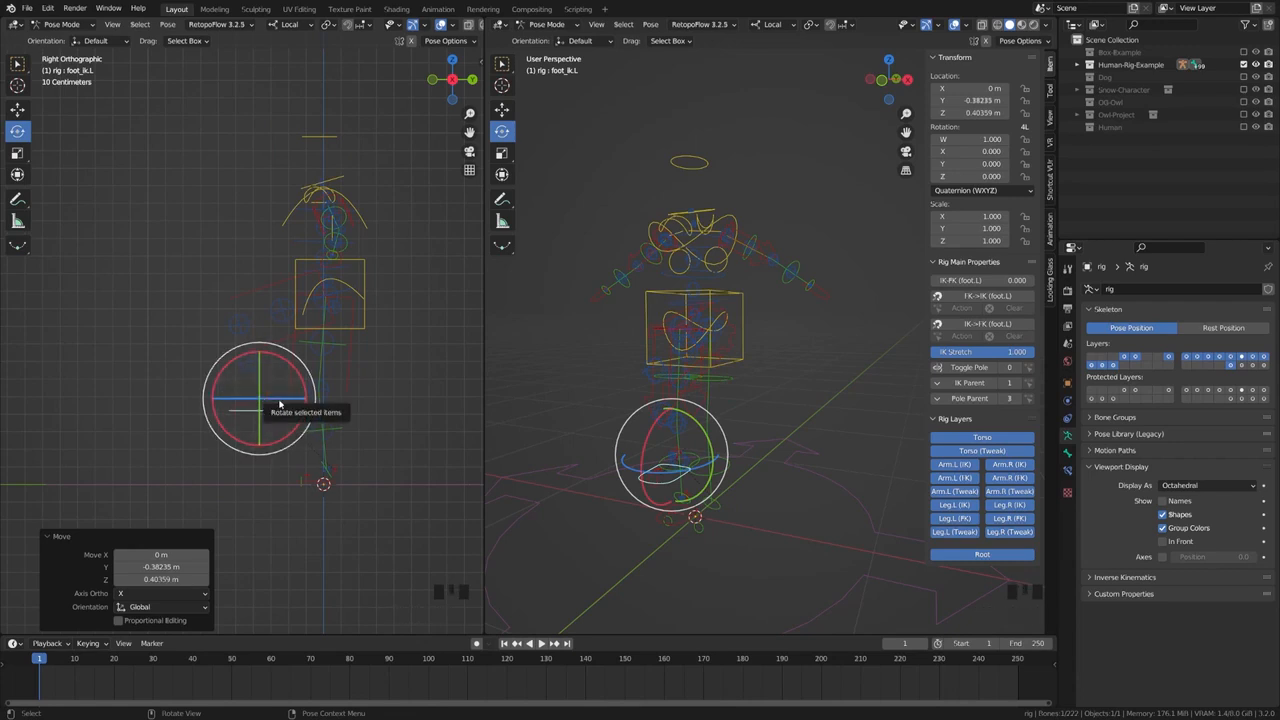
key("g")
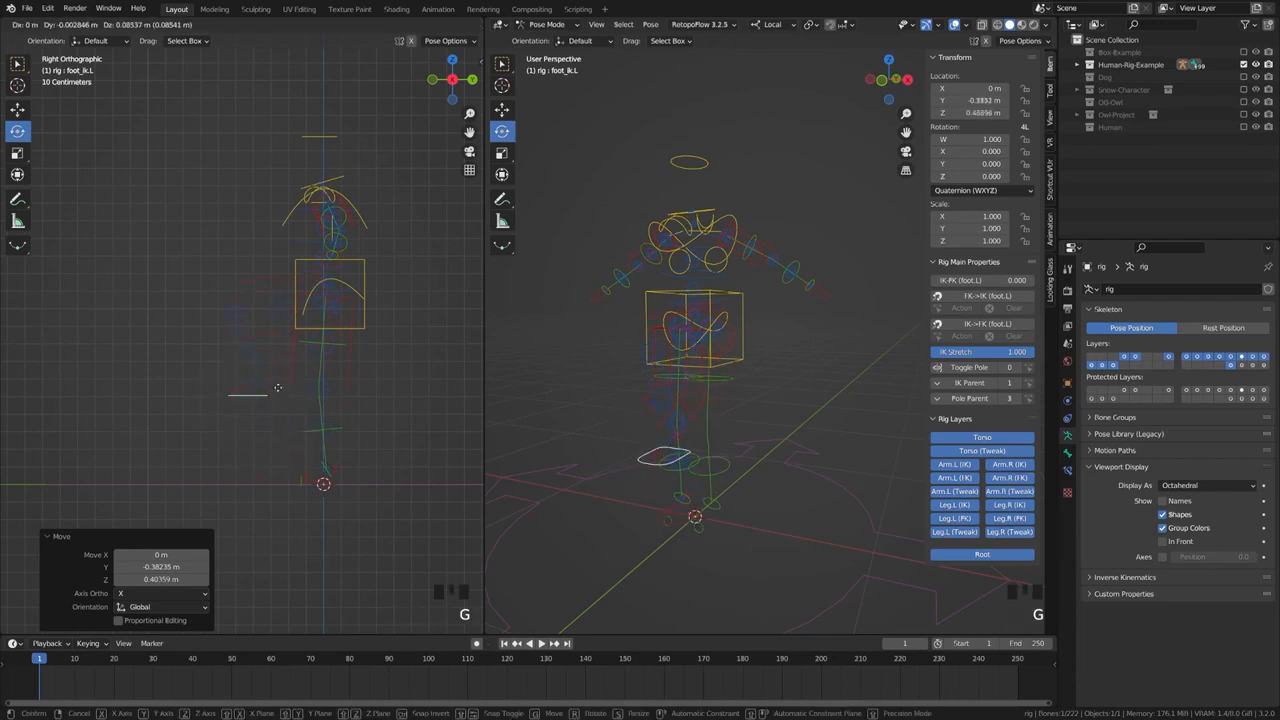
left_click(290, 412)
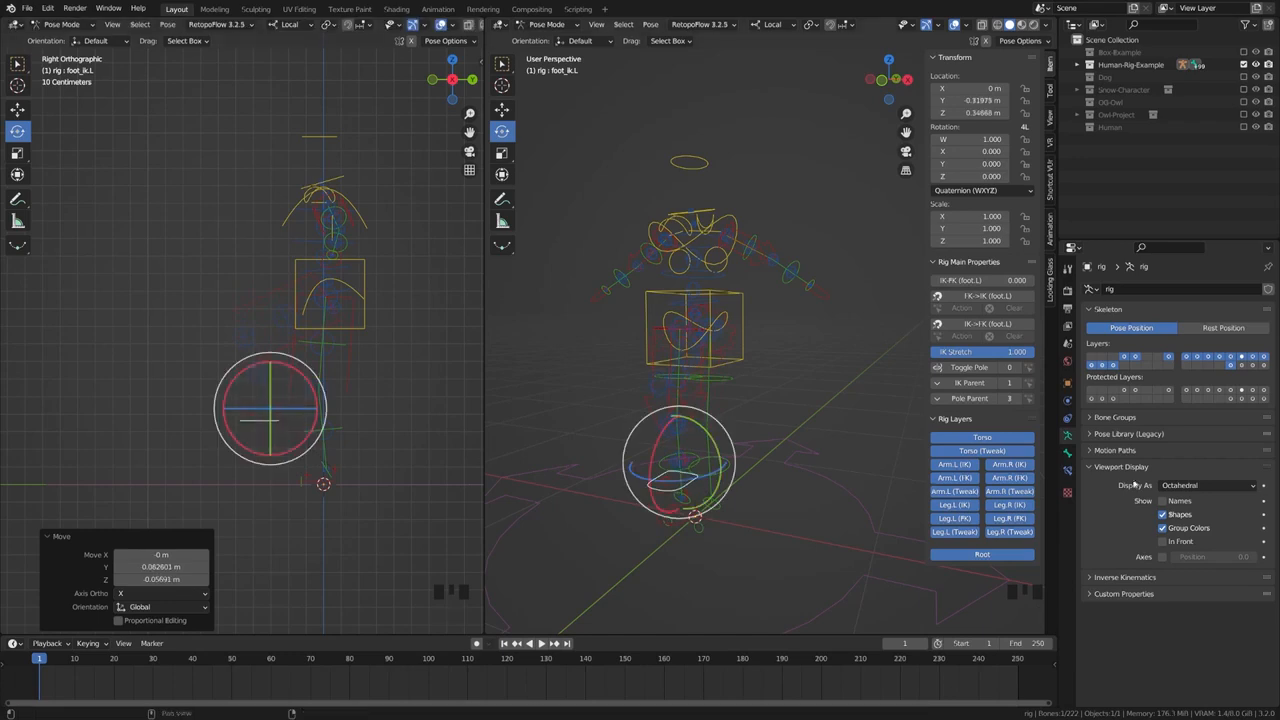
- Show the left foot control's bone constraints, and move the control about 0.35 m along Y and -0.24 m along Z
left_click(1068, 473)
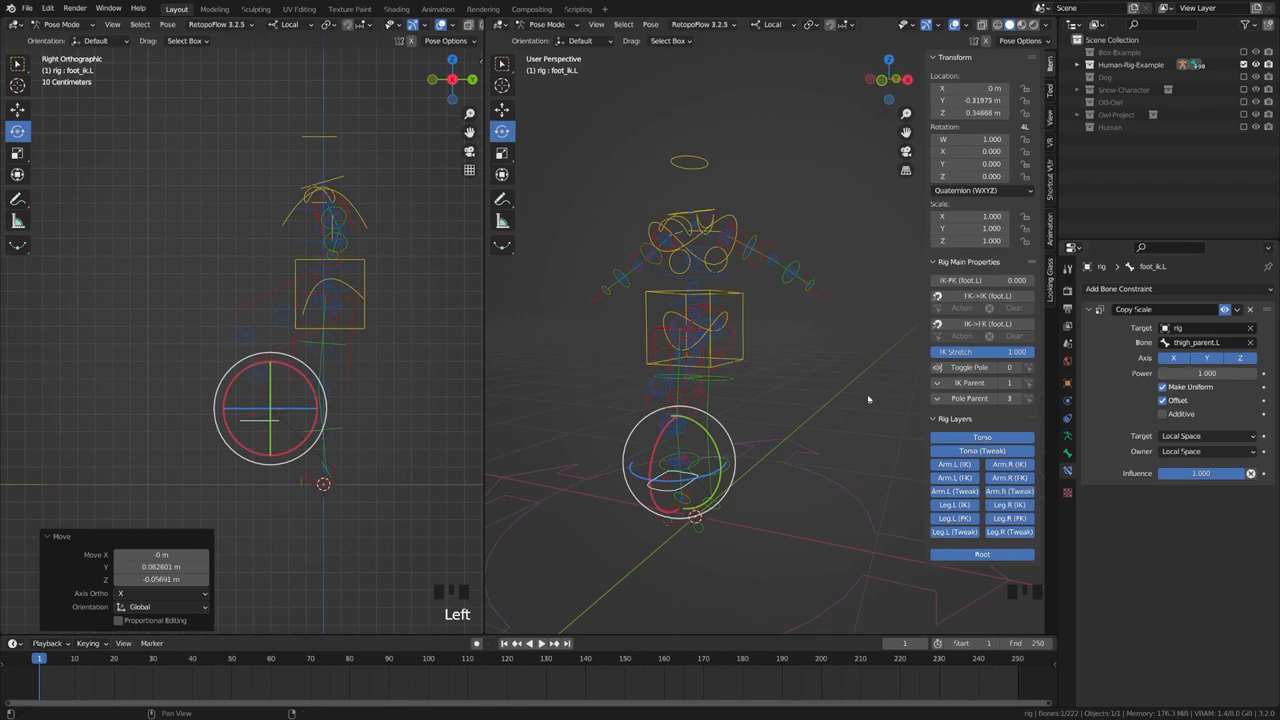
key("g")
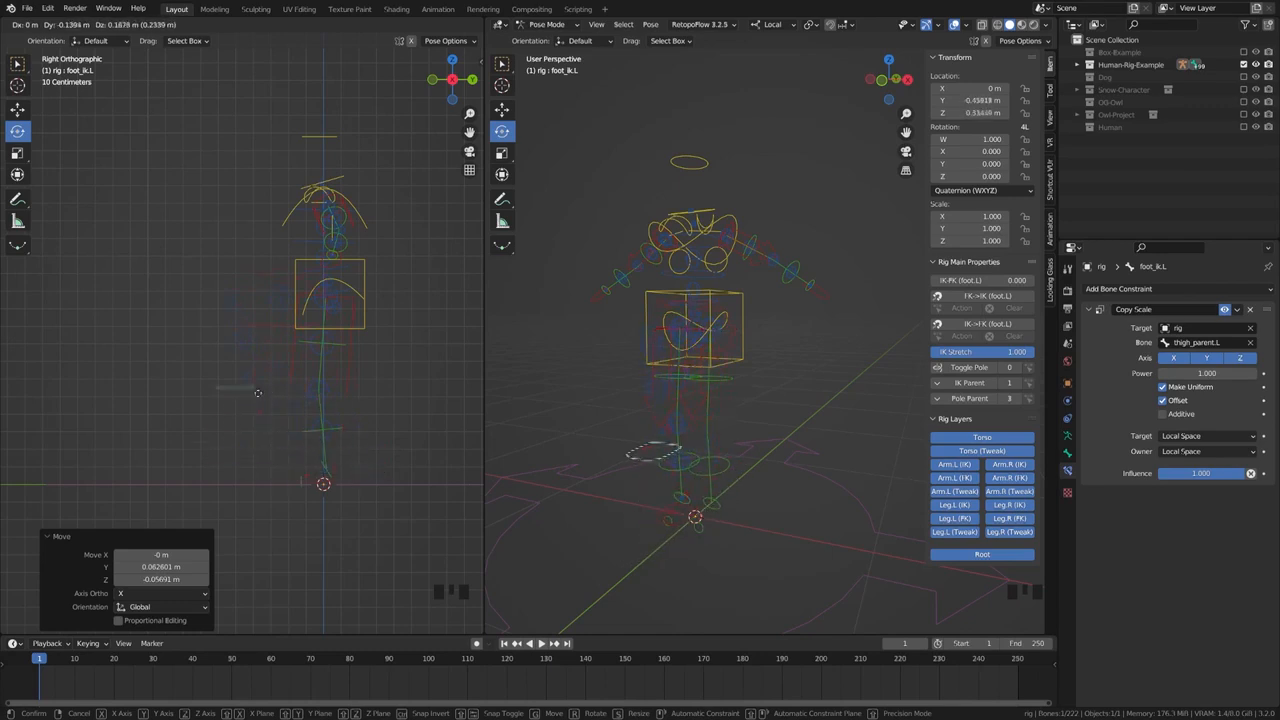
left_click(341, 462)
middle_click_drag(334, 391, 250, 396)
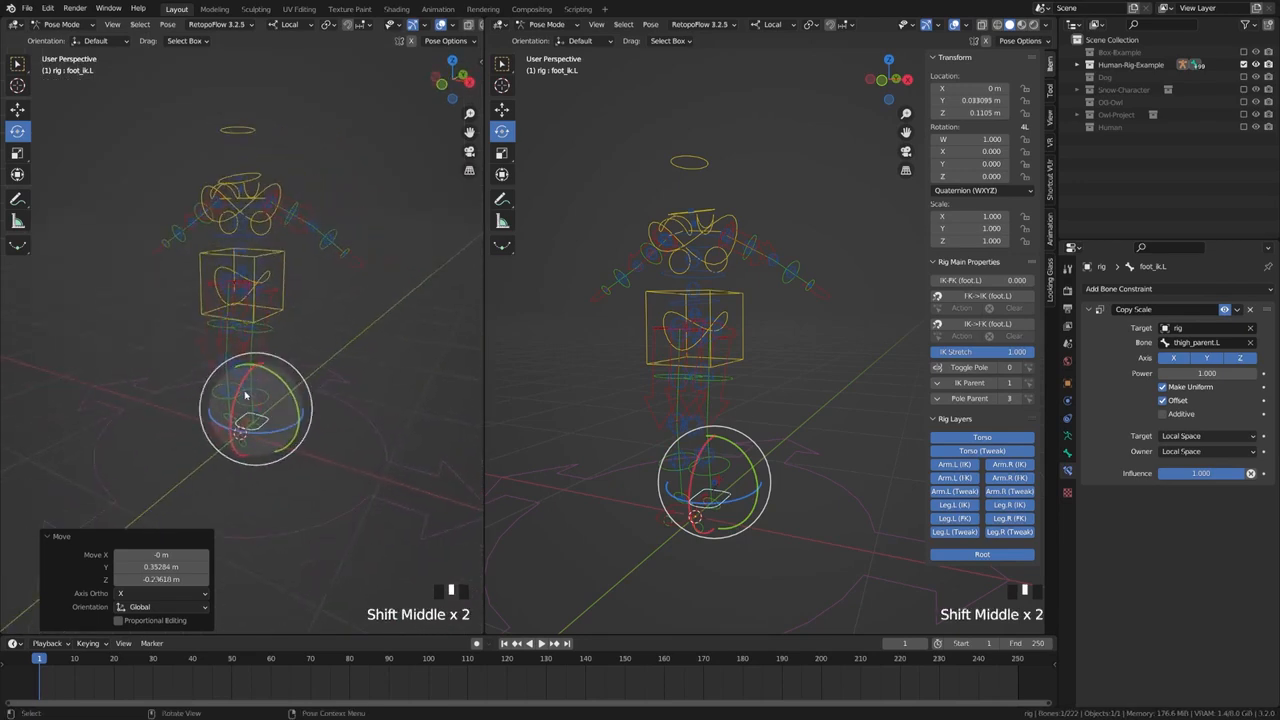
- Examine the rig's underlying bones in Edit Mode, and compare them with the control shapes in Pose Mode from several angles
key("Tab")
left_click(348, 389)
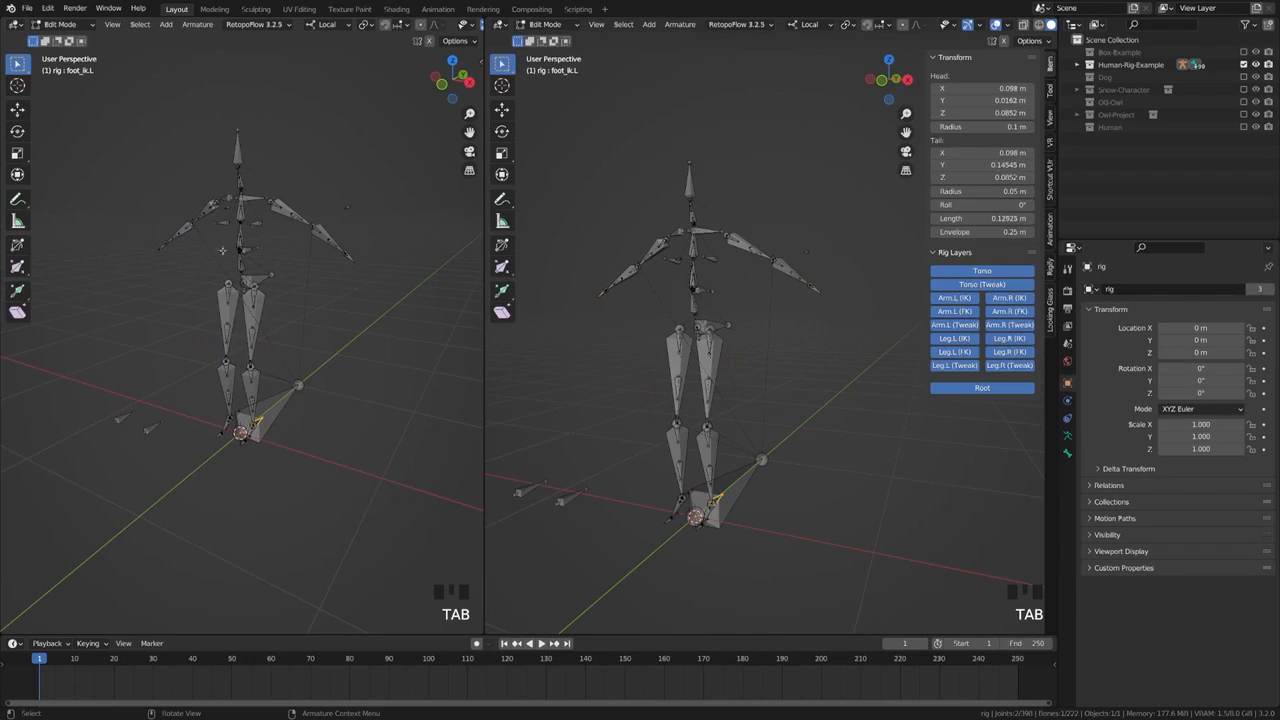
middle_click_drag(222, 251, 240, 288)
key("Tab")
left_click(231, 366)
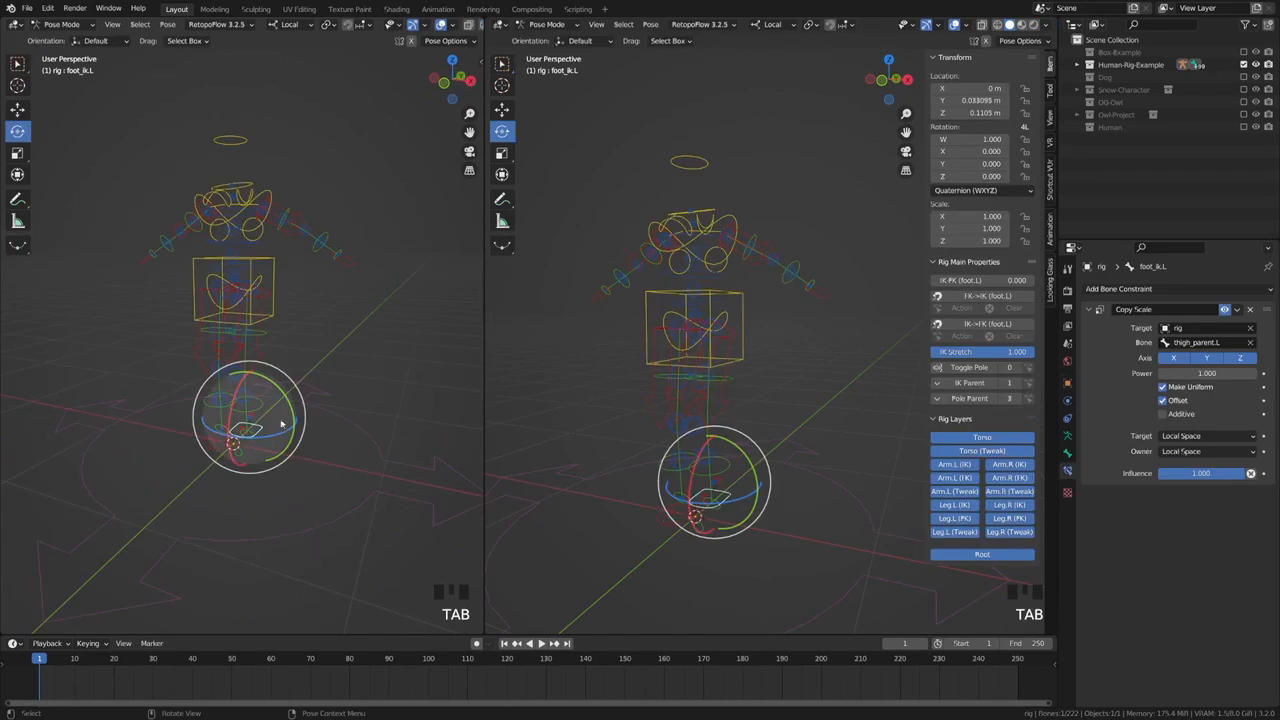
middle_click_drag(281, 424, 234, 285)
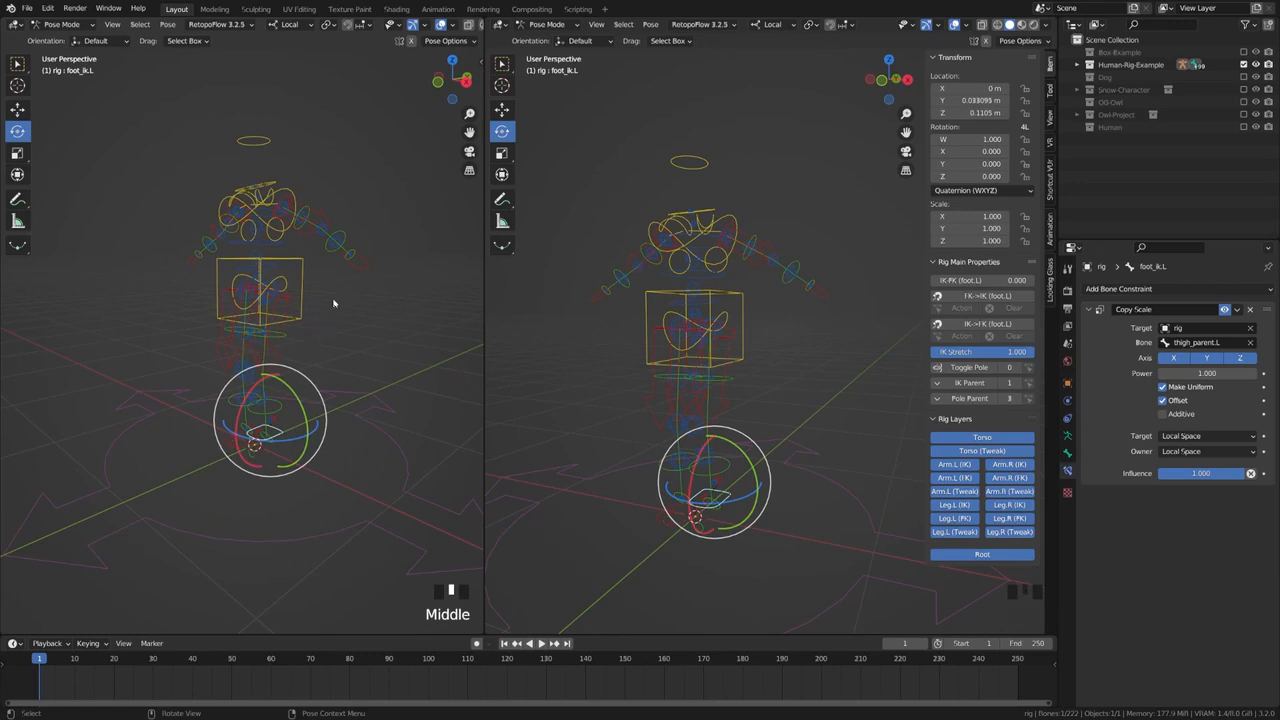
middle_click_drag(265, 314, 221, 316)
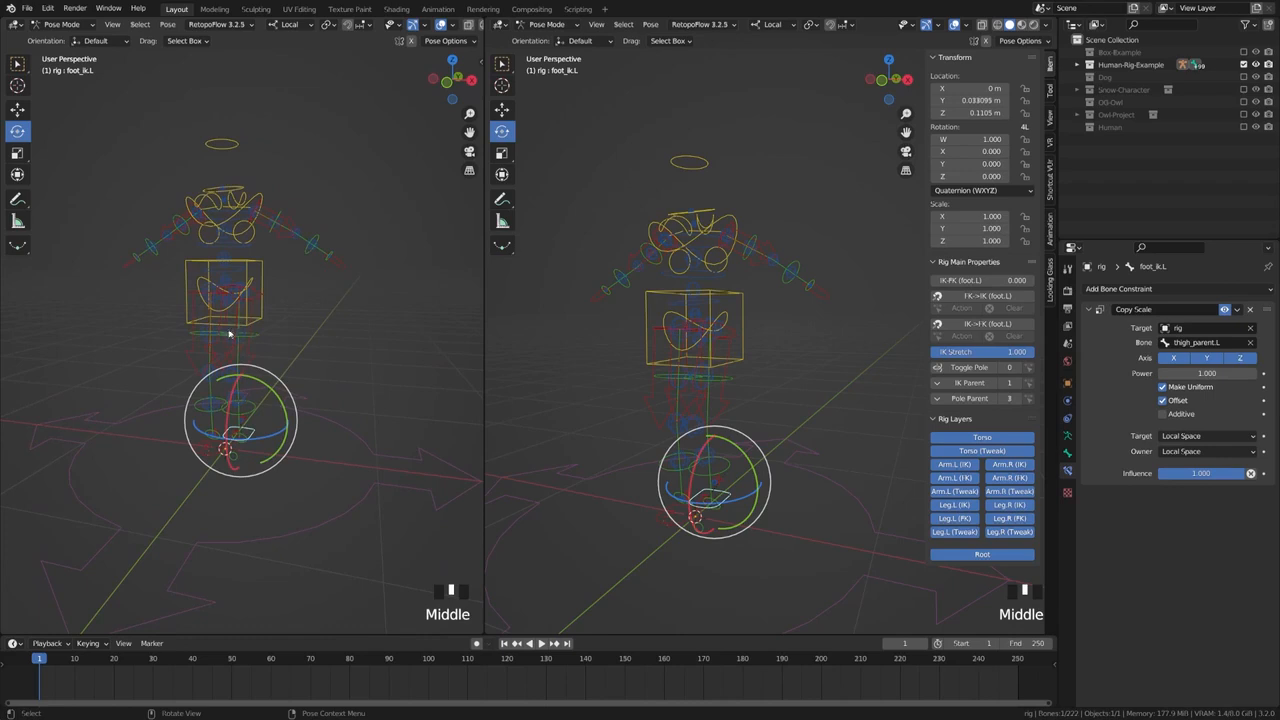
middle_click_drag(310, 419, 216, 377)
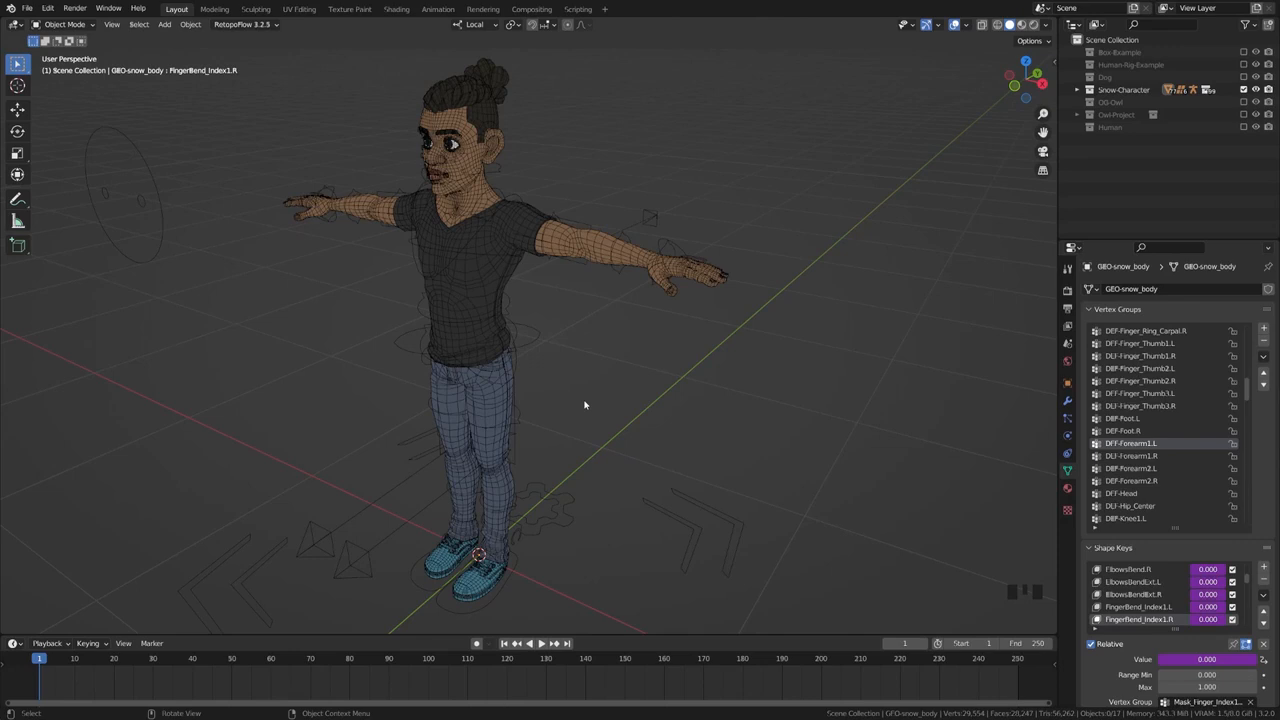
- Enter Pose Mode on the Snow character's rig and try lowering the torso control
left_click(435, 291)
middle_click(495, 343)
left_click(515, 352)
left_click(520, 356)
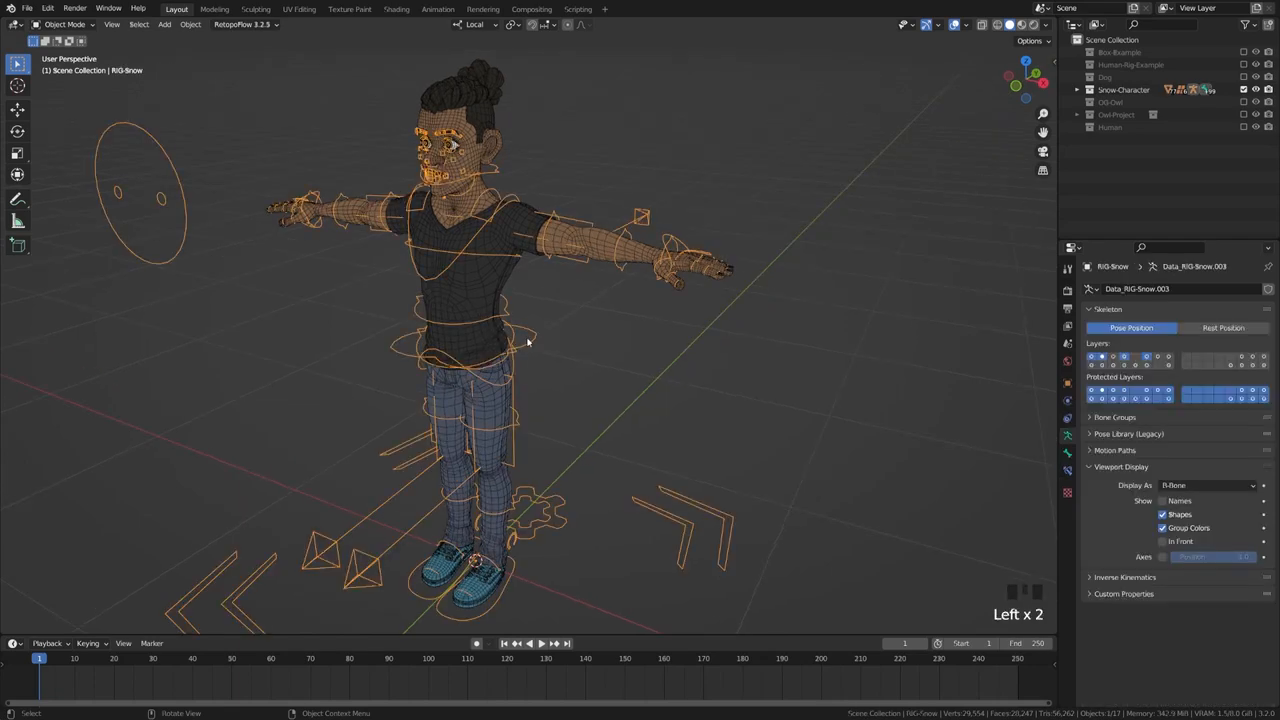
key("Tab")
left_click(520, 358)
key("g")
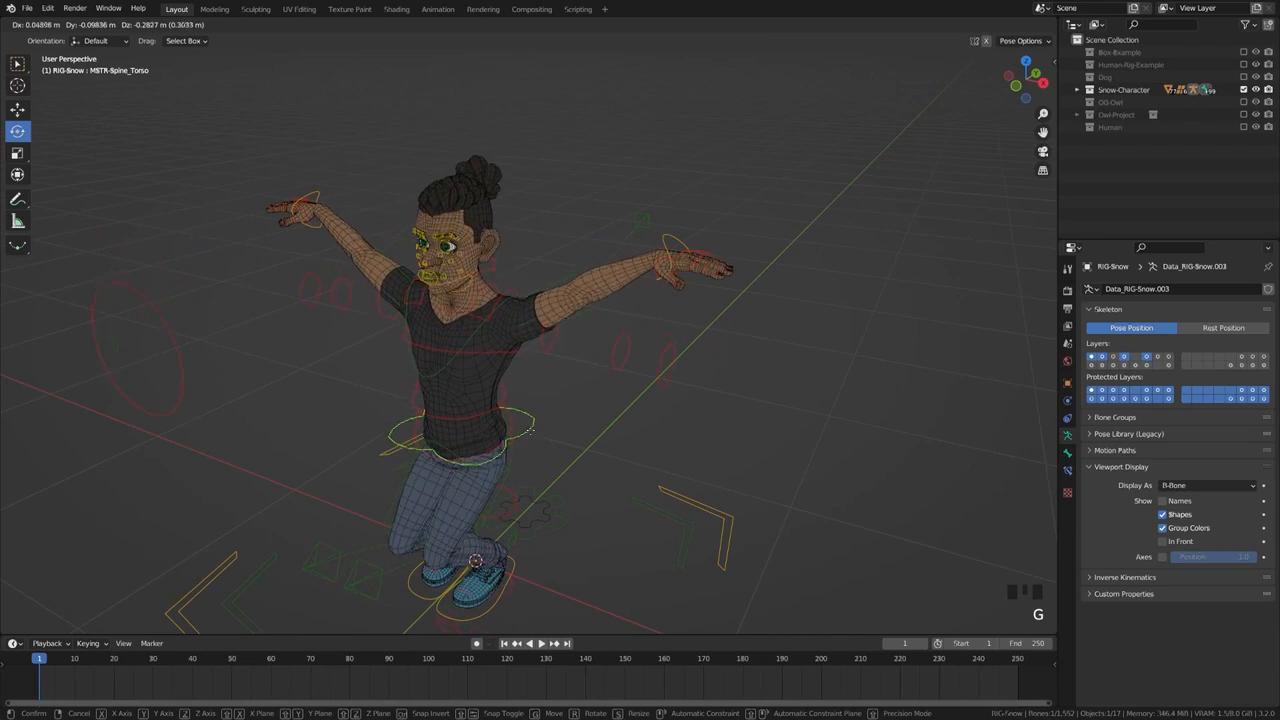
key("Escape")
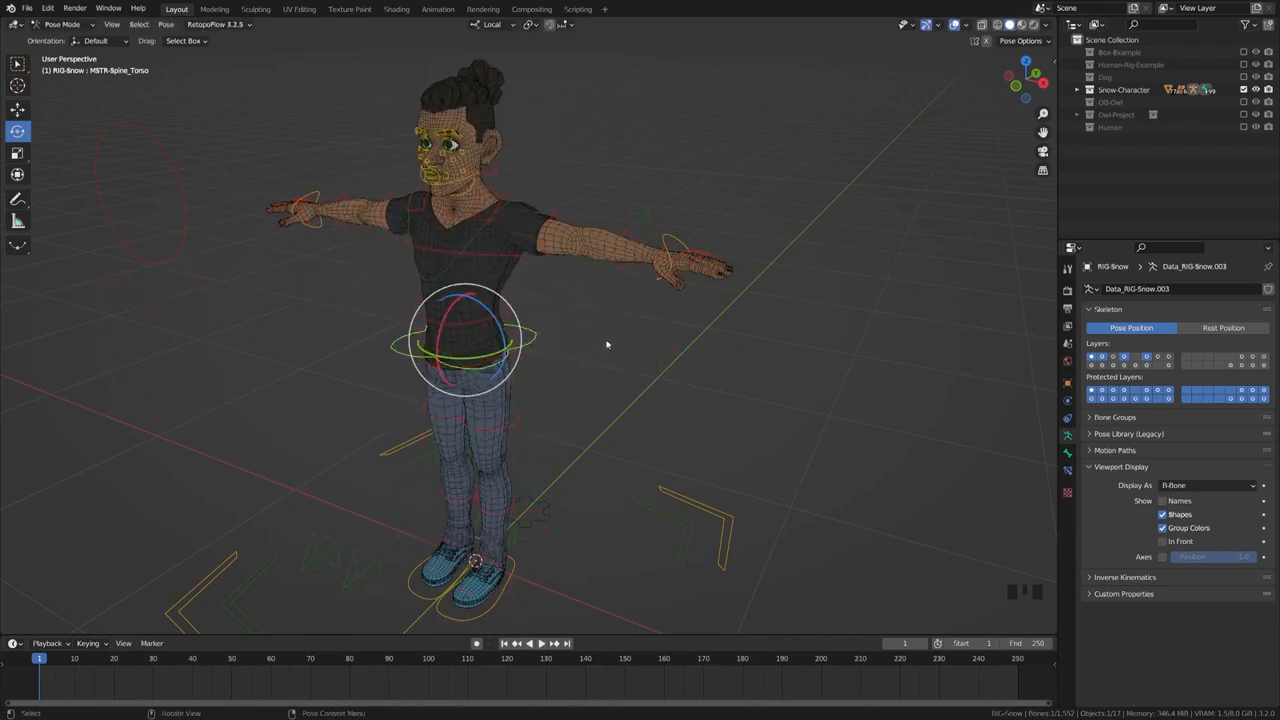
middle_click_drag(606, 344, 580, 360, "shift")
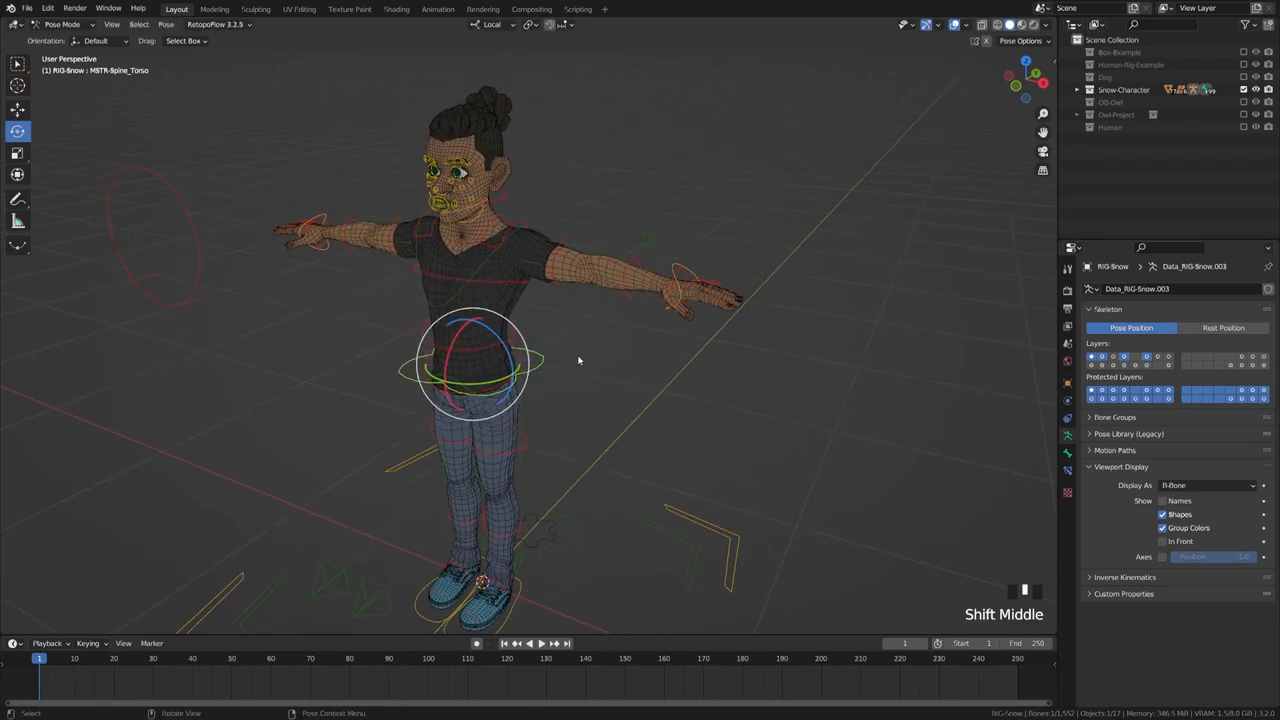
- Return to Object Mode, select the Snow character's body mesh, and switch it to Weight Paint mode
key("Tab")
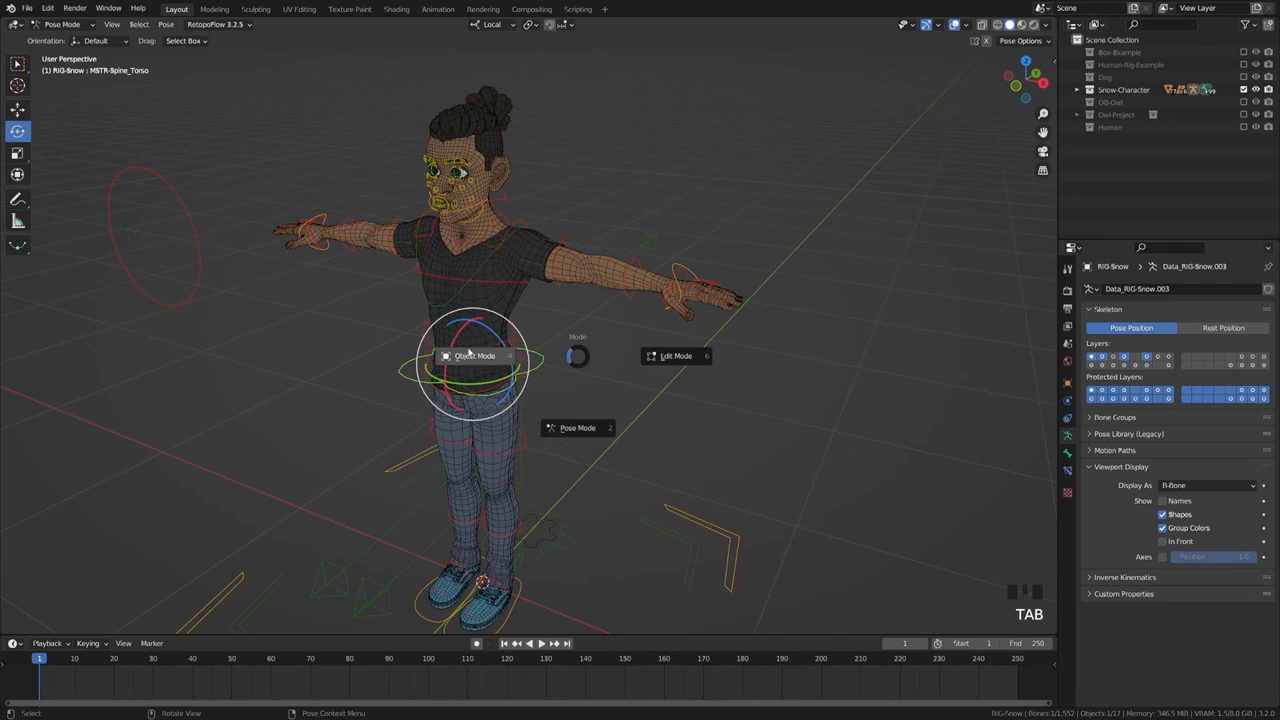
left_click(470, 355)
left_click(607, 272)
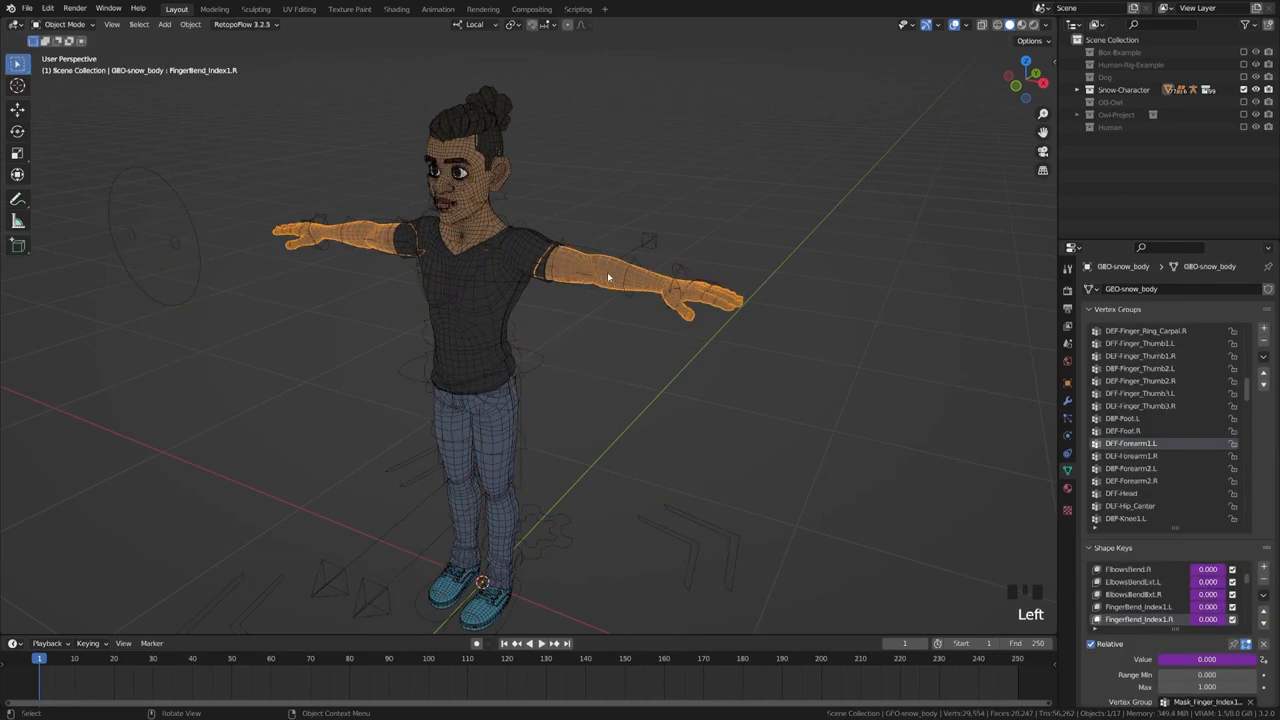
key("Tab")
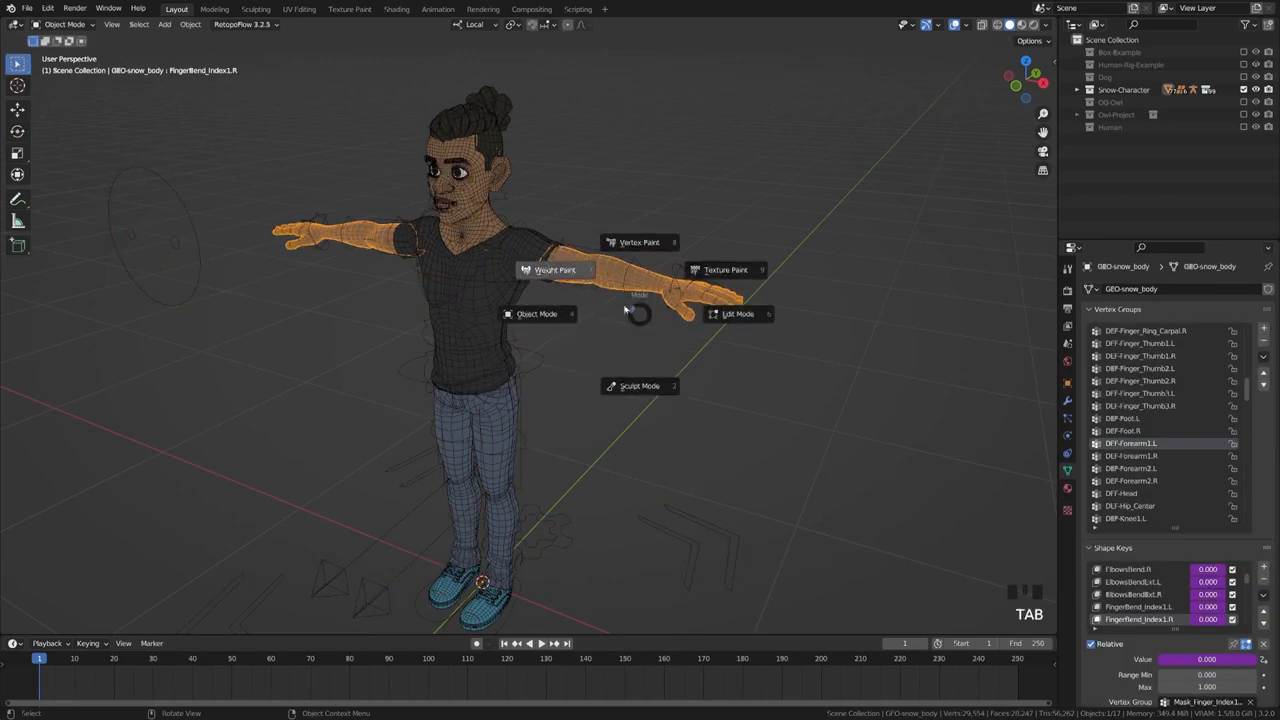
left_click(576, 271)
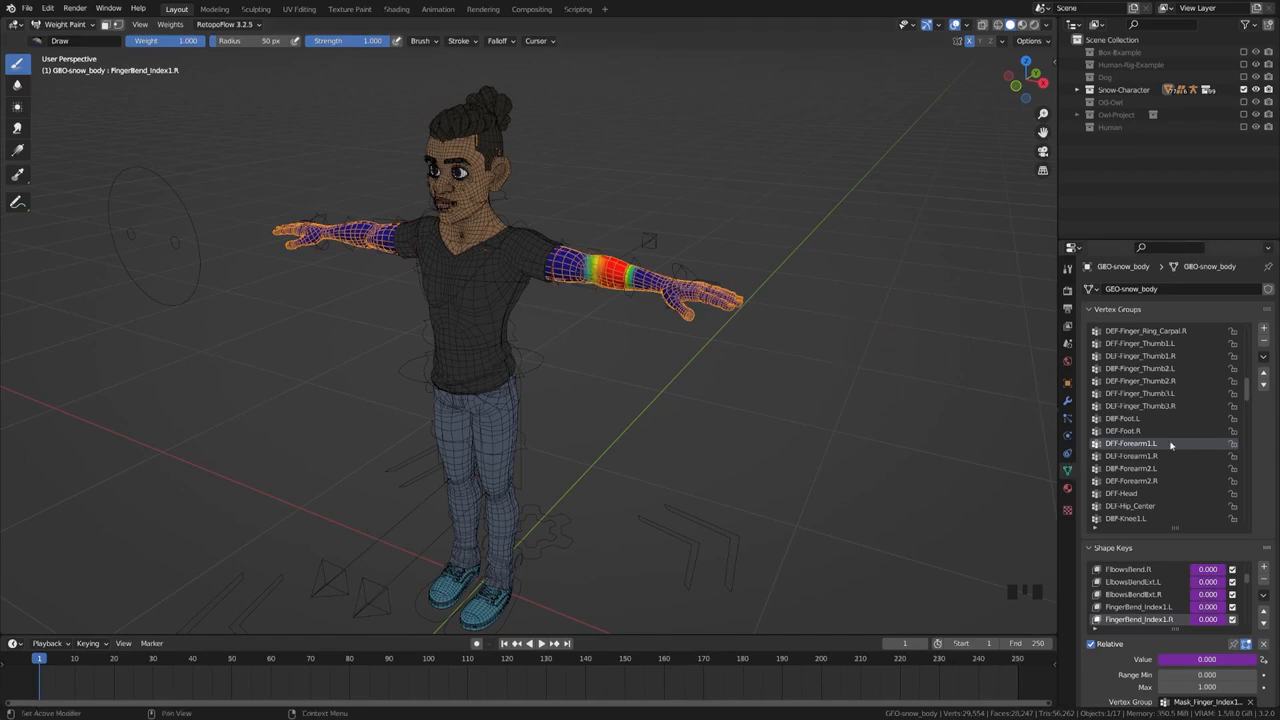
- Look through the body mesh's vertex groups to see how they are named after the deform bones
scroll(1158, 446, "up", 20)
scroll(1160, 400, "up", 6)
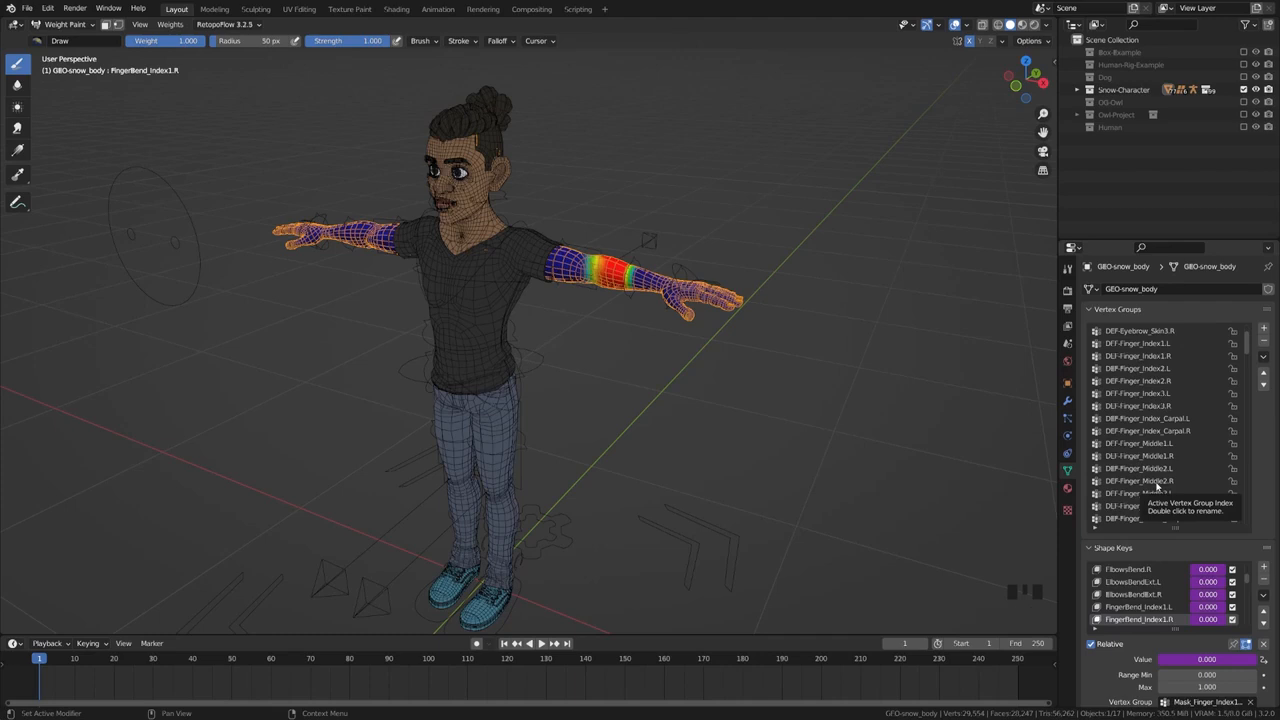
scroll(1150, 470, "up", 6)
scroll(1133, 440, "down", 7)
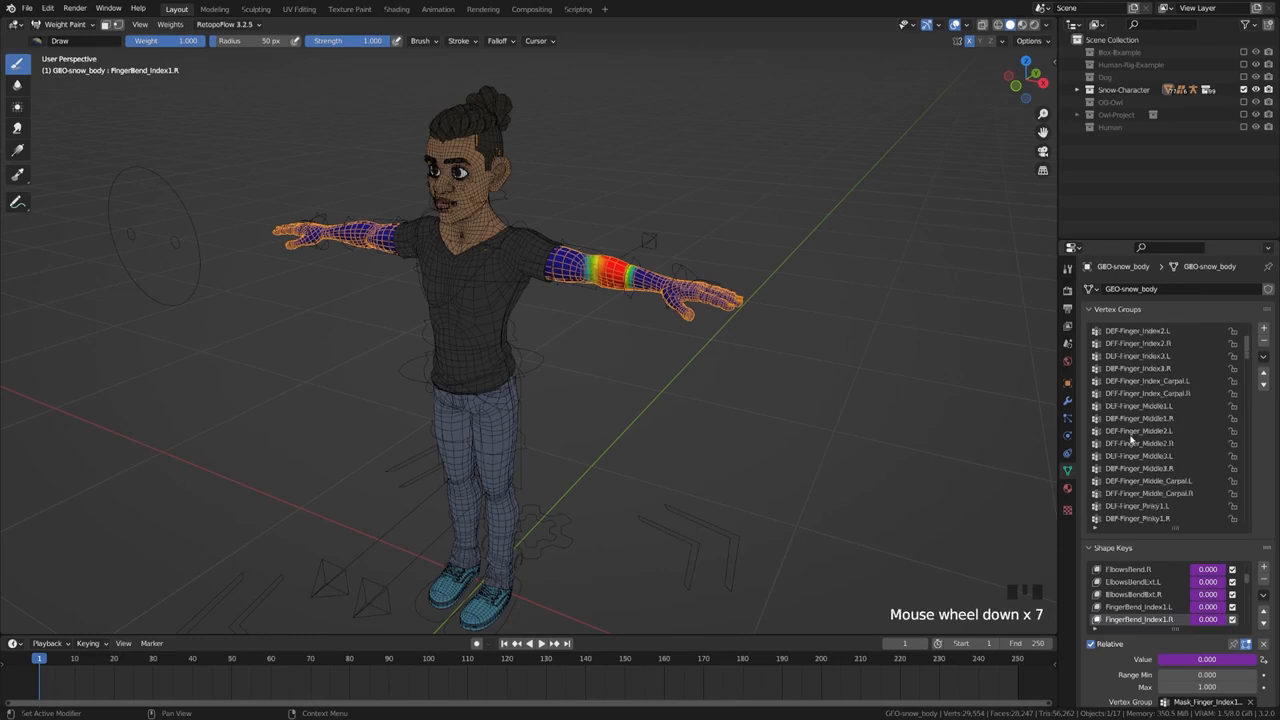
scroll(1133, 440, "down", 18)
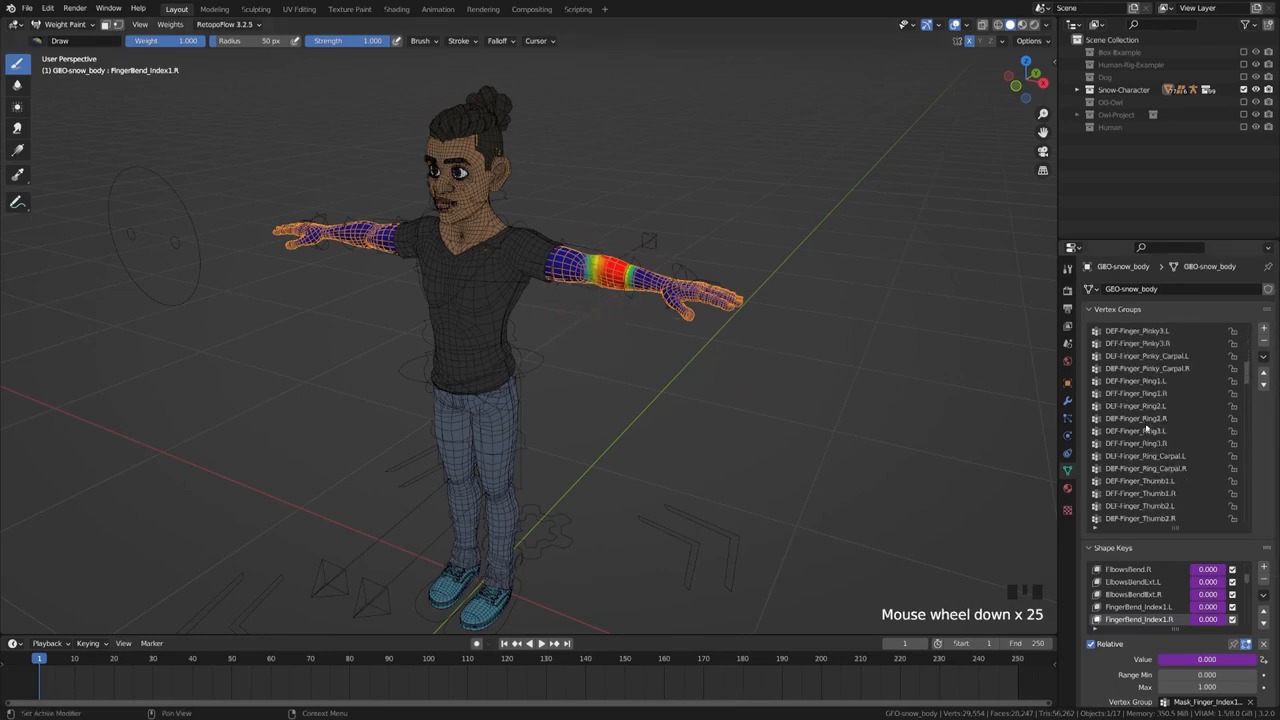
scroll(1150, 470, "down", 11)
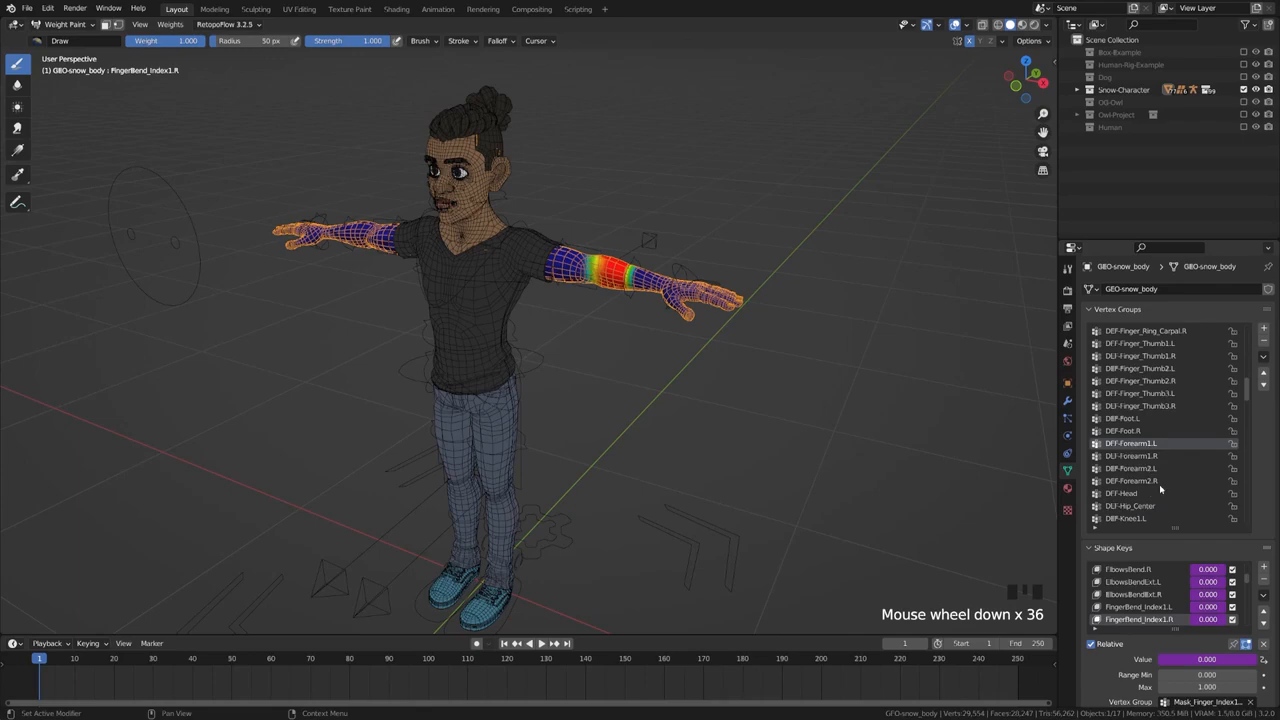
- Examine the DEF-Forearm1.L weight gradient on the left arm up close
scroll(630, 380, "up", 4)
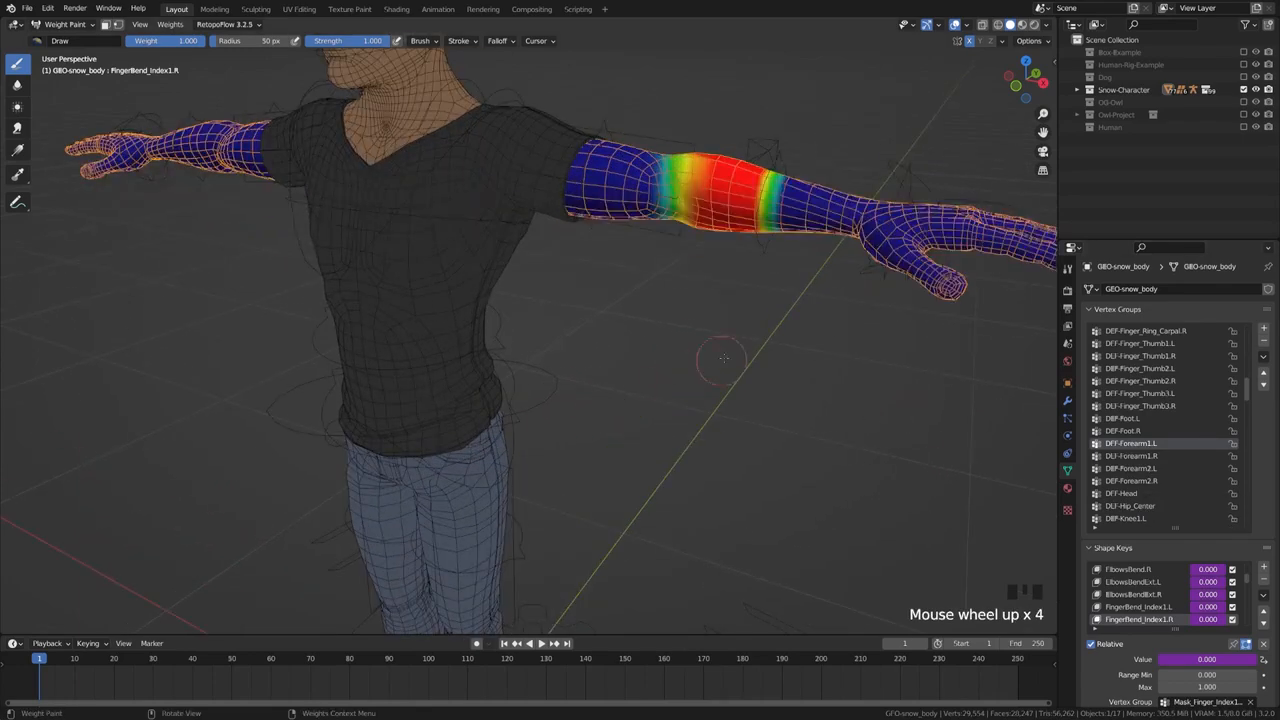
middle_click_drag(724, 358, 561, 534, "shift")
scroll(561, 534, "up", 2)
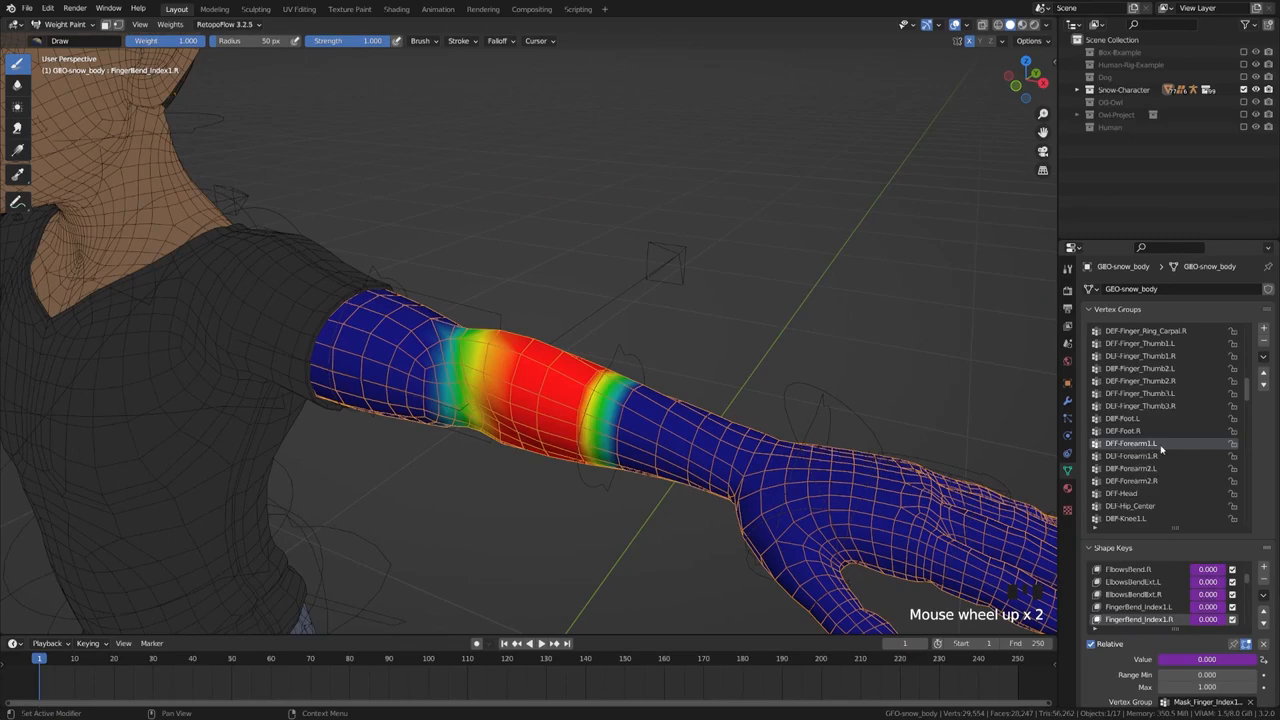
scroll(470, 411, "down", 1)
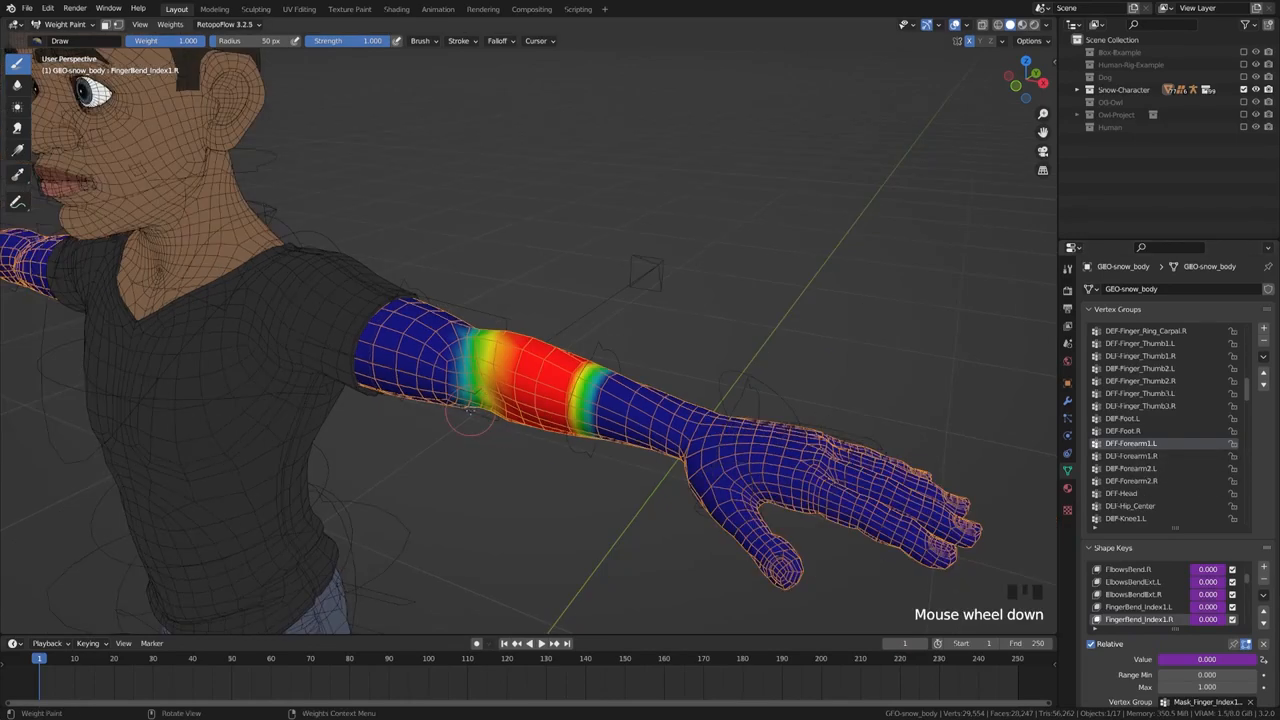
middle_click_drag(472, 412, 548, 402)
scroll(548, 402, "down", 1, "shift")
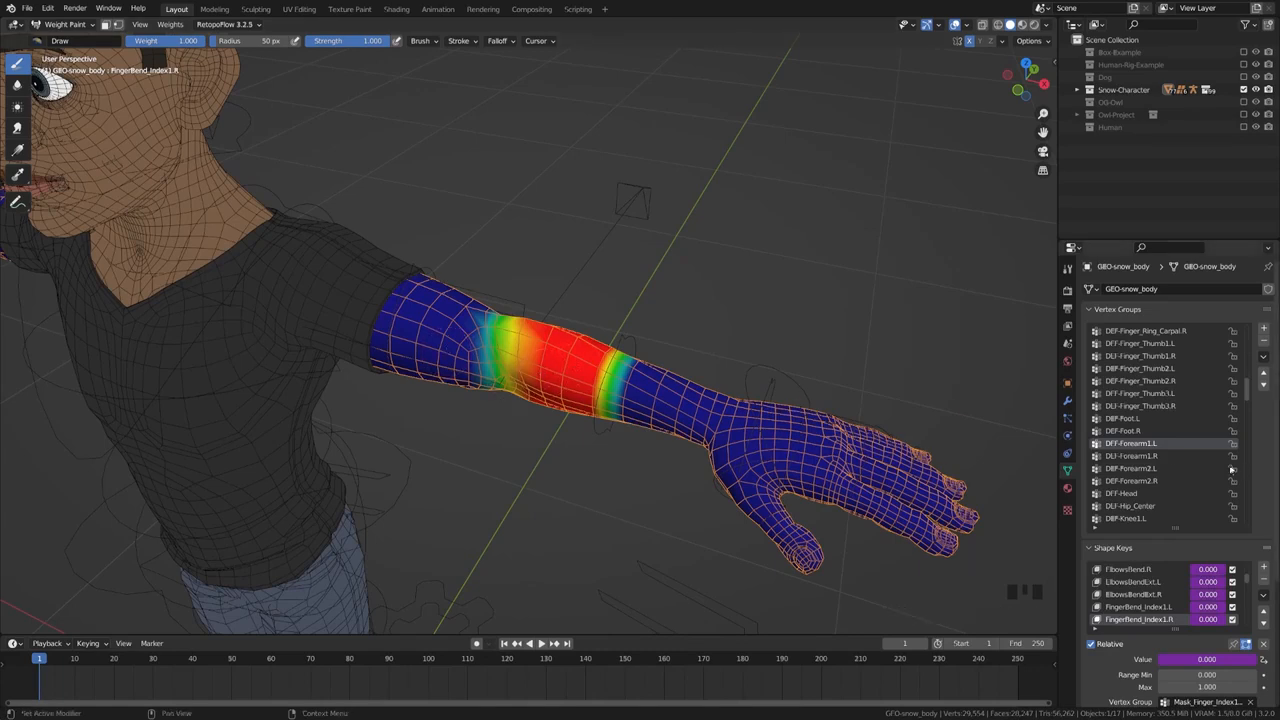
- Display the weights of the DEF-Forearm2.L, DEF-Finger_Thumb1.L and DEF-Finger_Thumb2.L vertex groups in turn
left_click(1150, 469)
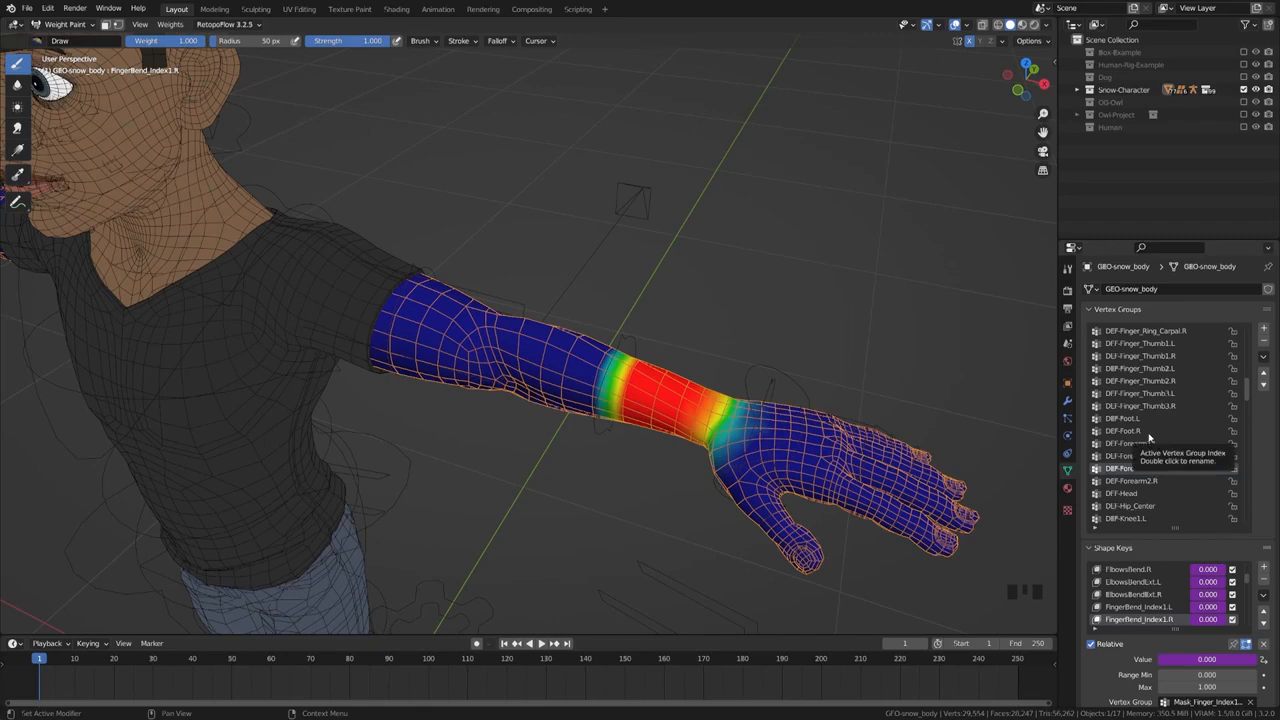
scroll(1125, 445, "up", 1)
left_click(1170, 366)
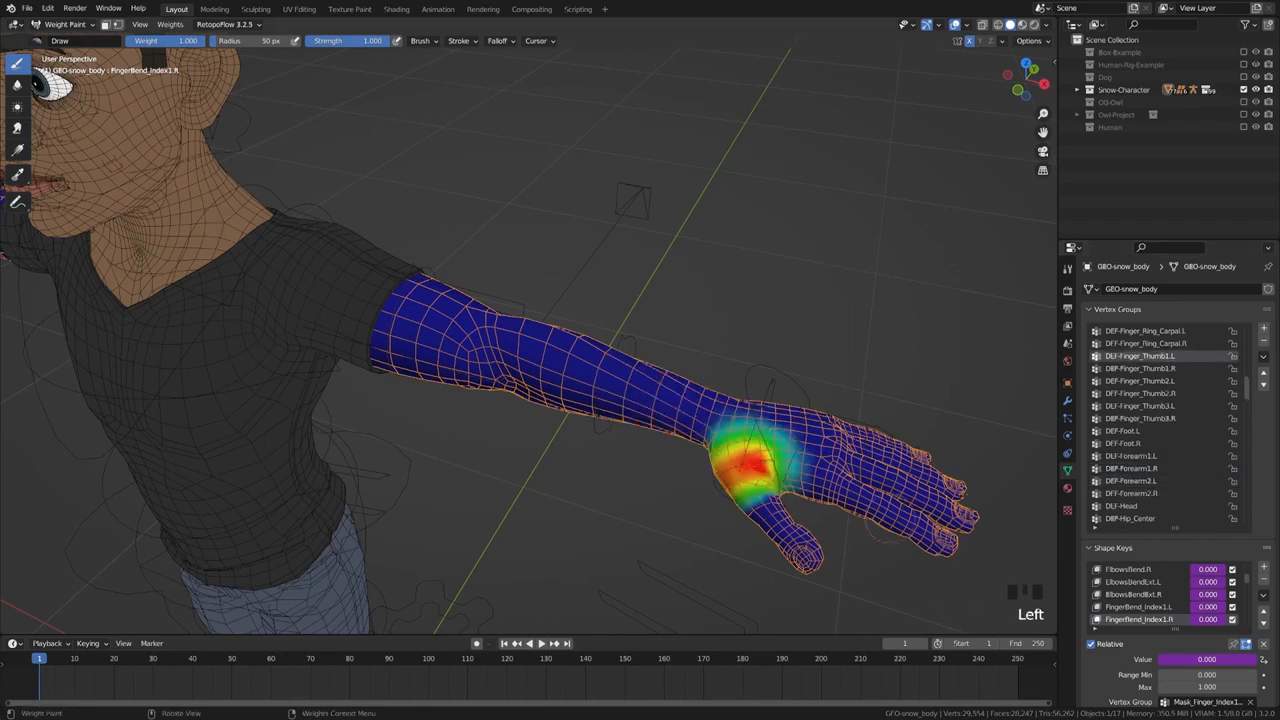
left_click(1158, 383)
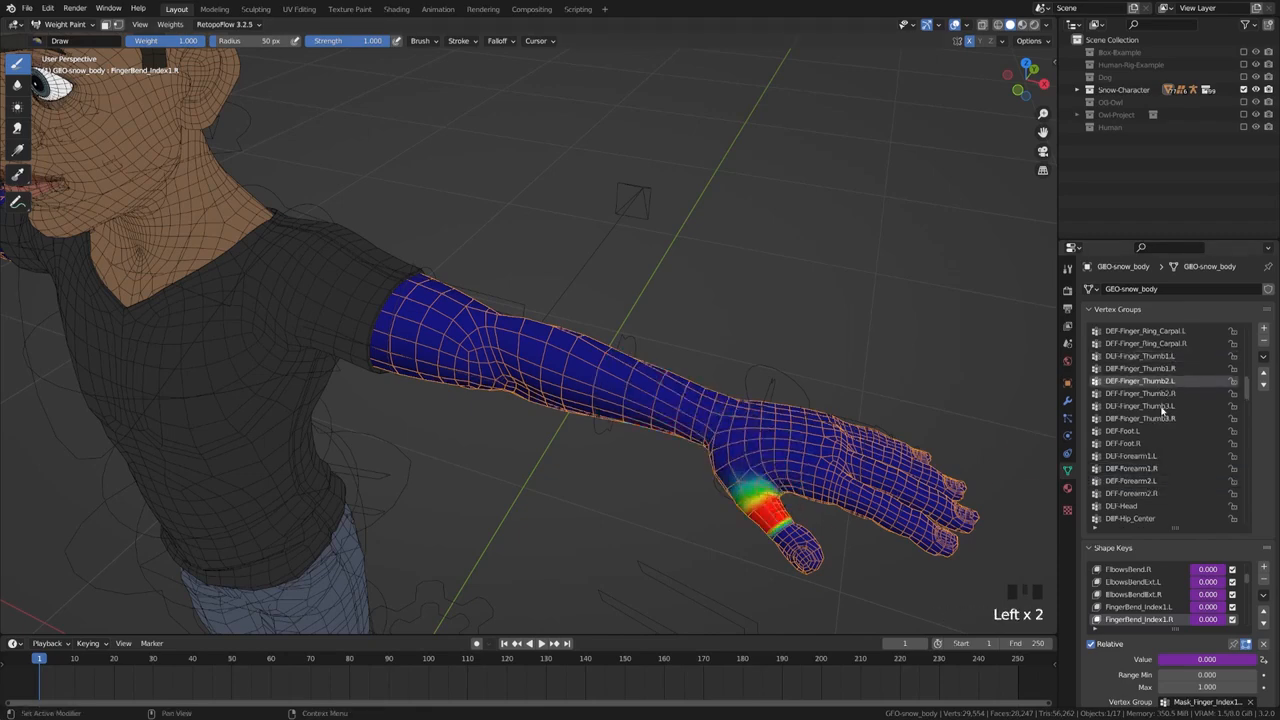
- Display the weights of the DEF-Finger_Thumb3.L vertex group on the thumb tip, then return to Object Mode
left_click(1163, 407)
middle_click_drag(829, 574, 749, 458, "shift")
key("Tab")
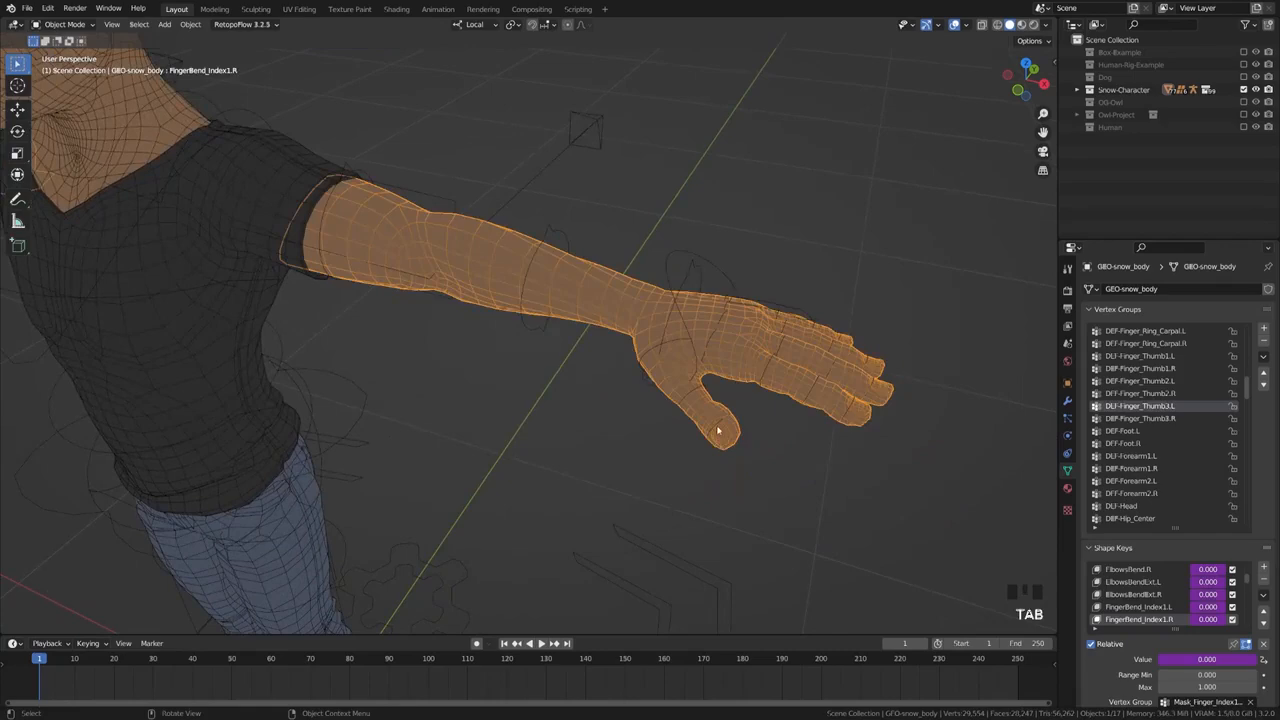
- Test the deformation by moving the rig's left thumb-tip control about 0.025 m in Pose Mode, and undo the move
left_click(717, 430)
key("Tab")
left_click(721, 434)
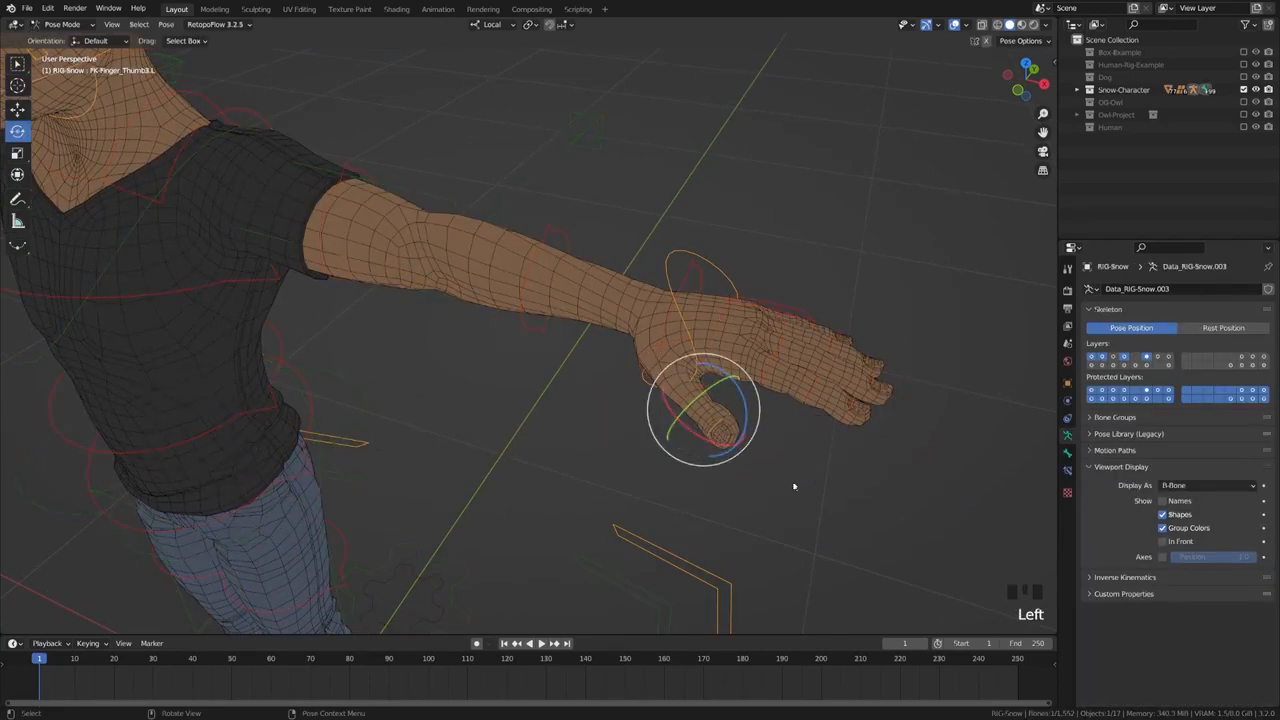
key("g")
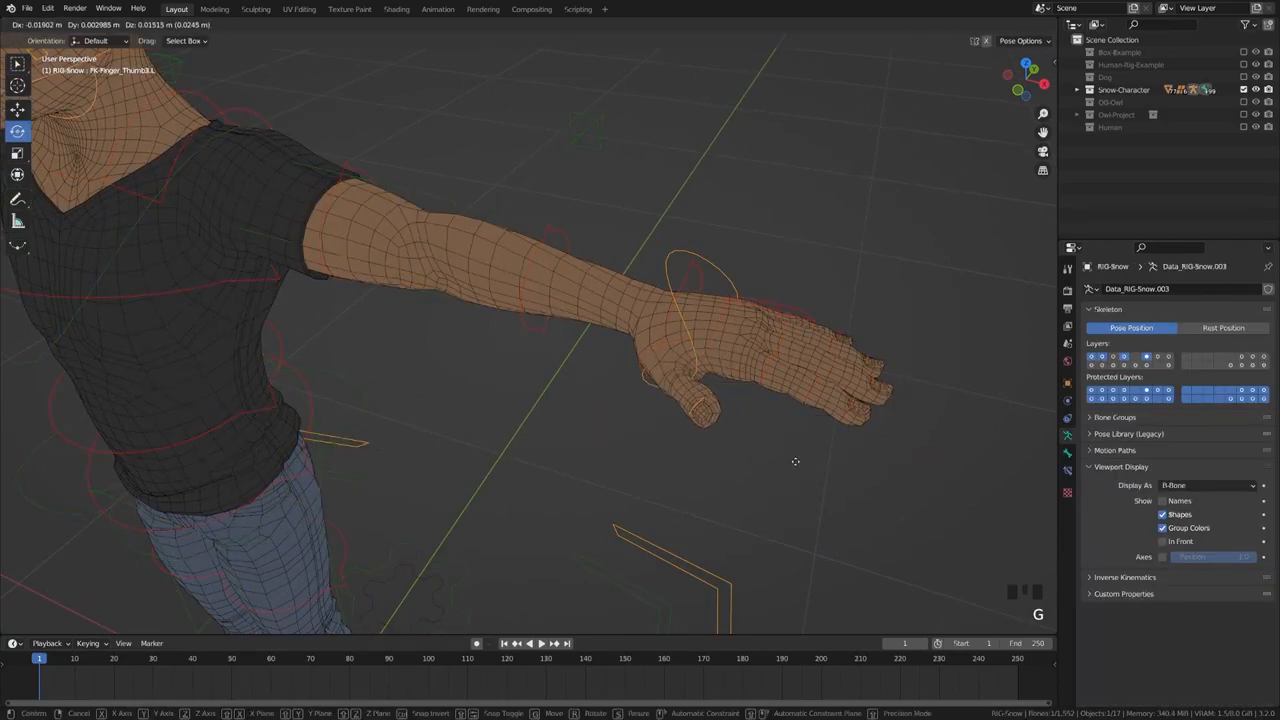
left_click(795, 461)
middle_click_drag(774, 489, 766, 423)
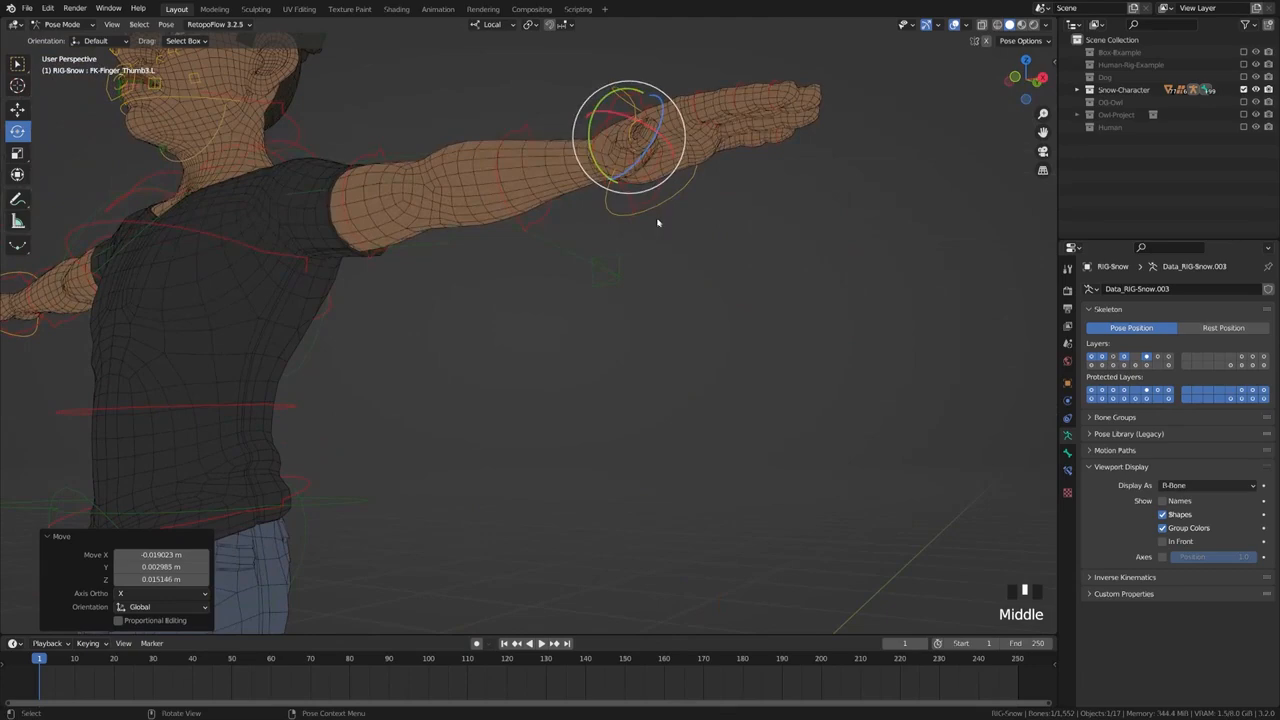
middle_click_drag(660, 228, 737, 371)
key("ctrl+z")
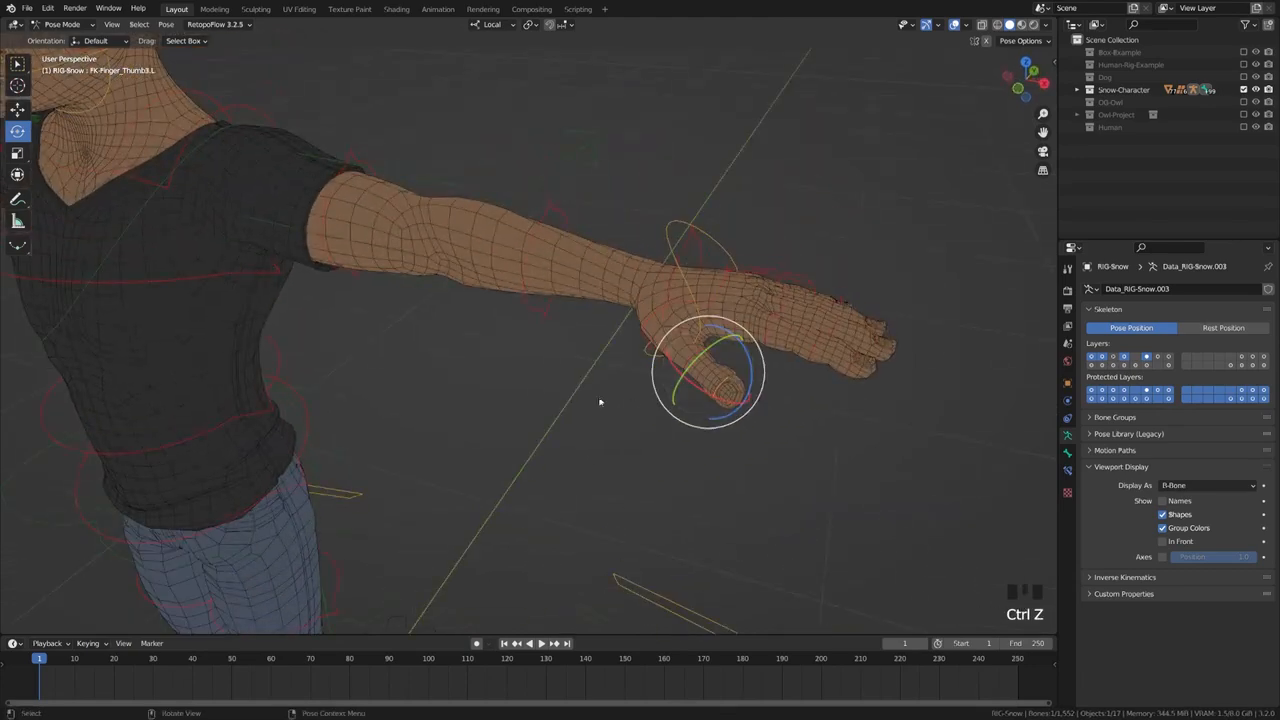
- Return to the body mesh in Weight Paint mode and examine the DEF-Finger_Thumb3.L weights up close
middle_click_drag(600, 402, 626, 409, "shift")
scroll(480, 330, "down", 2)
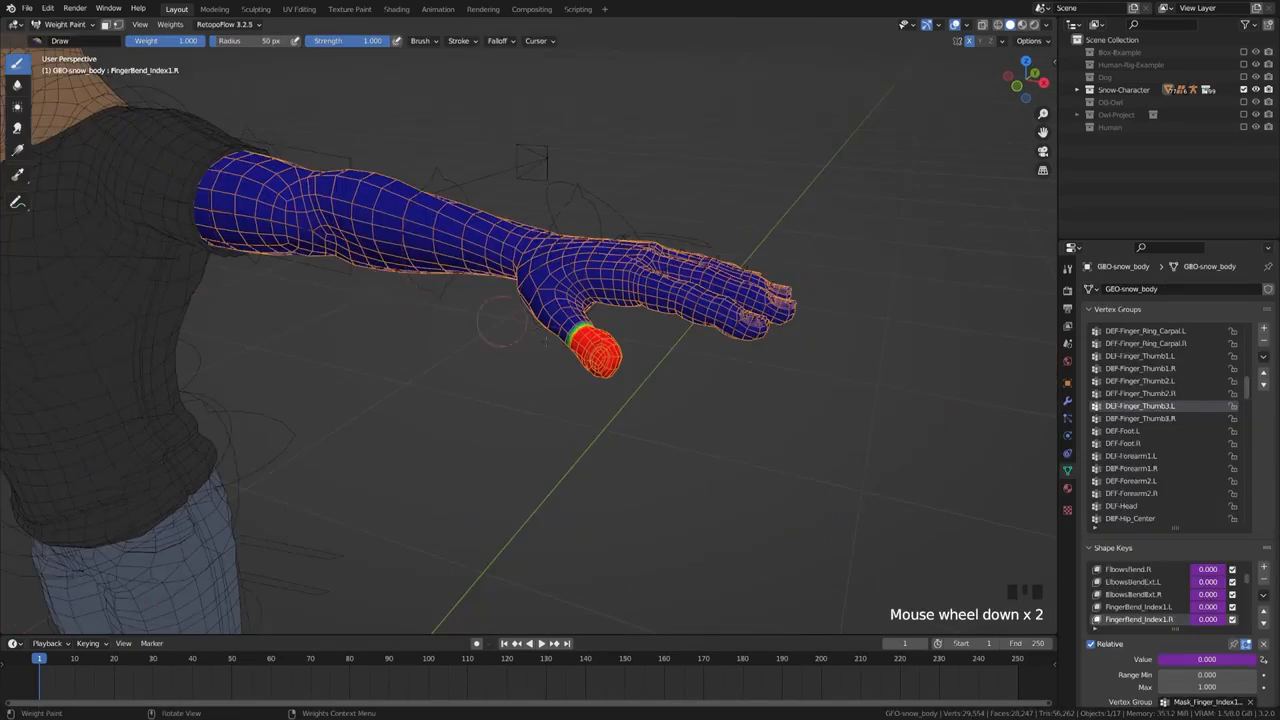
mouse_move(480, 330)
middle_mouse_down()
mouse_move(515, 345)
mouse_move(463, 357)
middle_mouse_up()
scroll(515, 343, "up", 2)
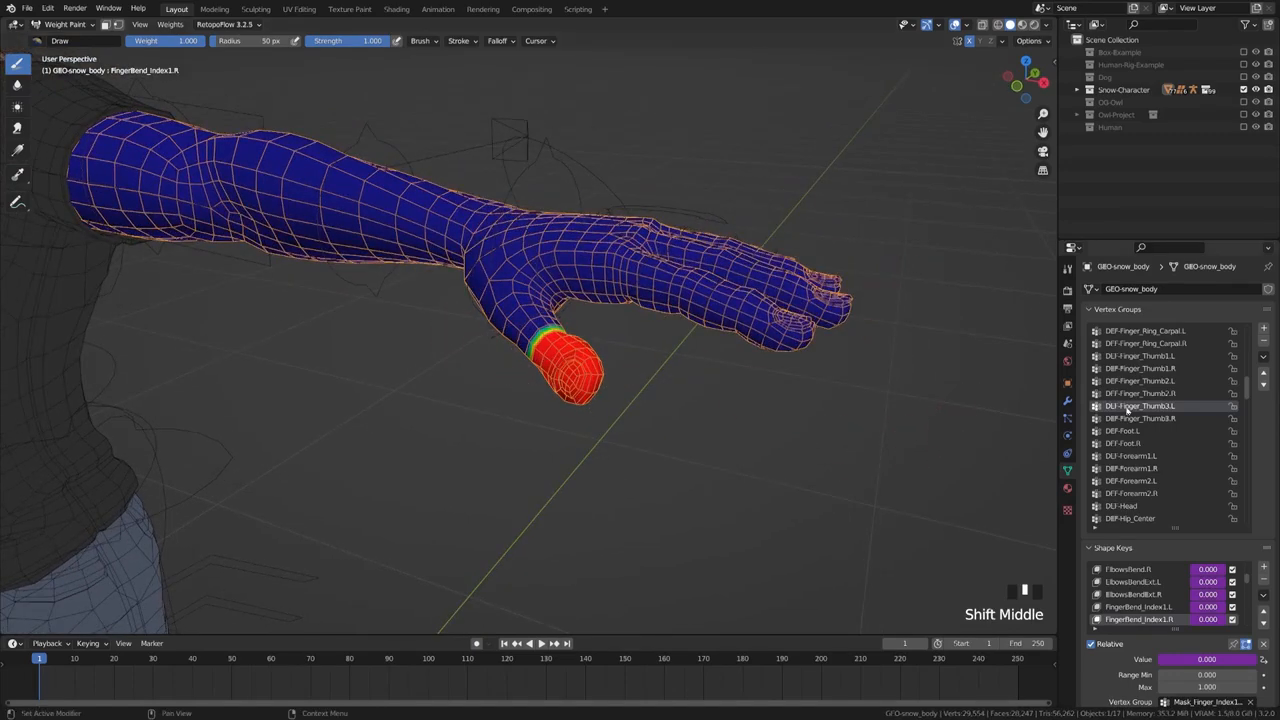
mouse_move(585, 366)
middle_mouse_down()
mouse_move(595, 370)
mouse_move(567, 348)
middle_mouse_up()
- Paint weight 1.000 further down the left thumb into DEF-Finger_Thumb3.L with the Draw brush
key("Tab")
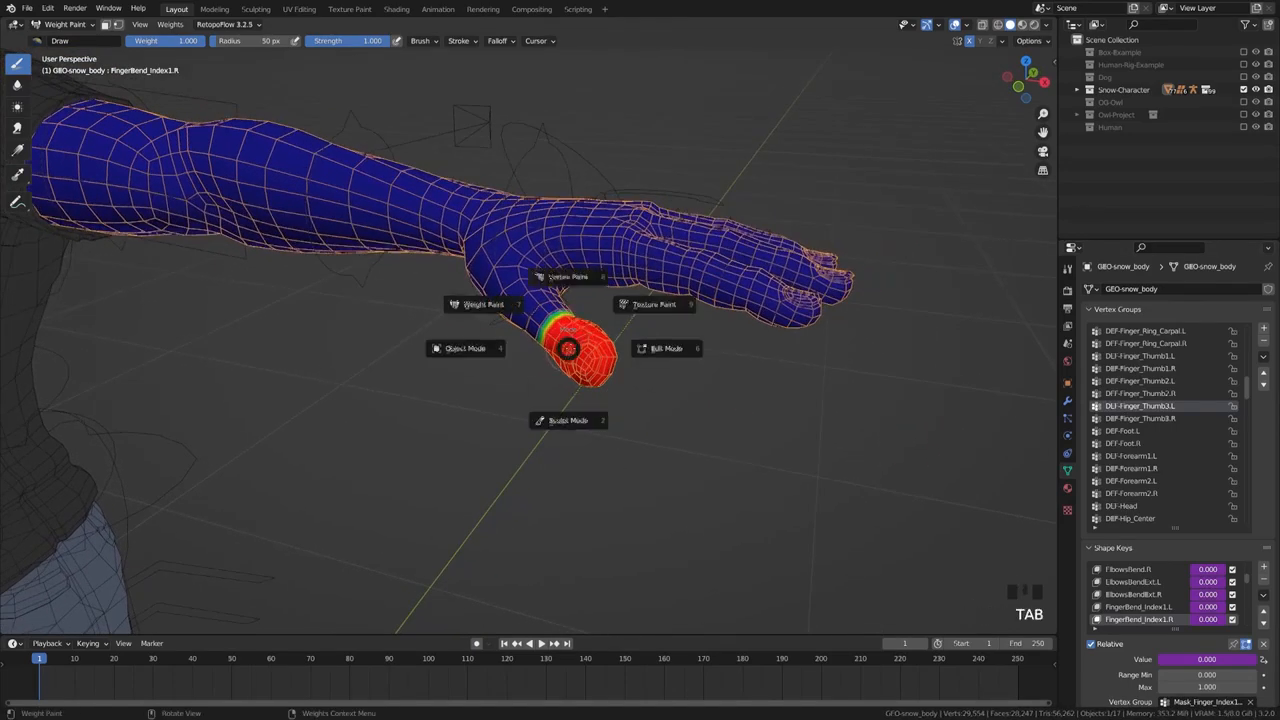
key("Tab")
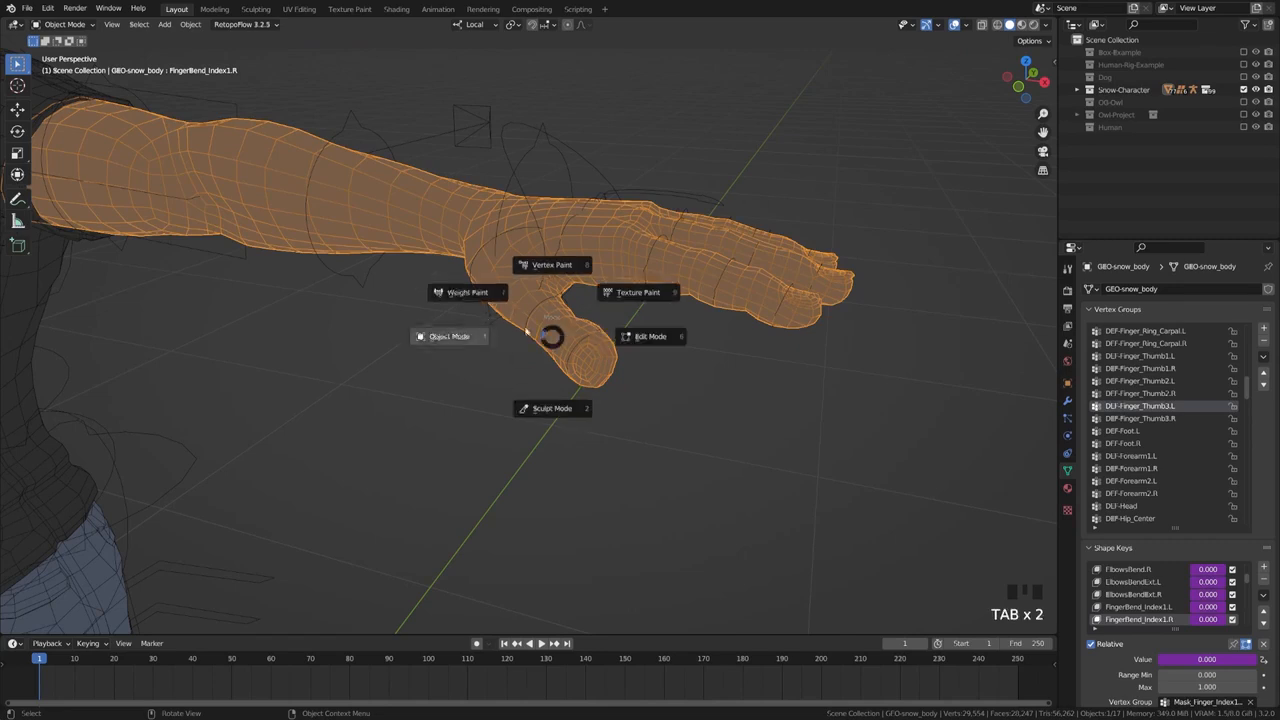
left_click(500, 303)
mouse_move(571, 306)
left_mouse_down()
mouse_move(543, 338)
mouse_move(564, 303)
mouse_move(525, 322)
left_mouse_up()
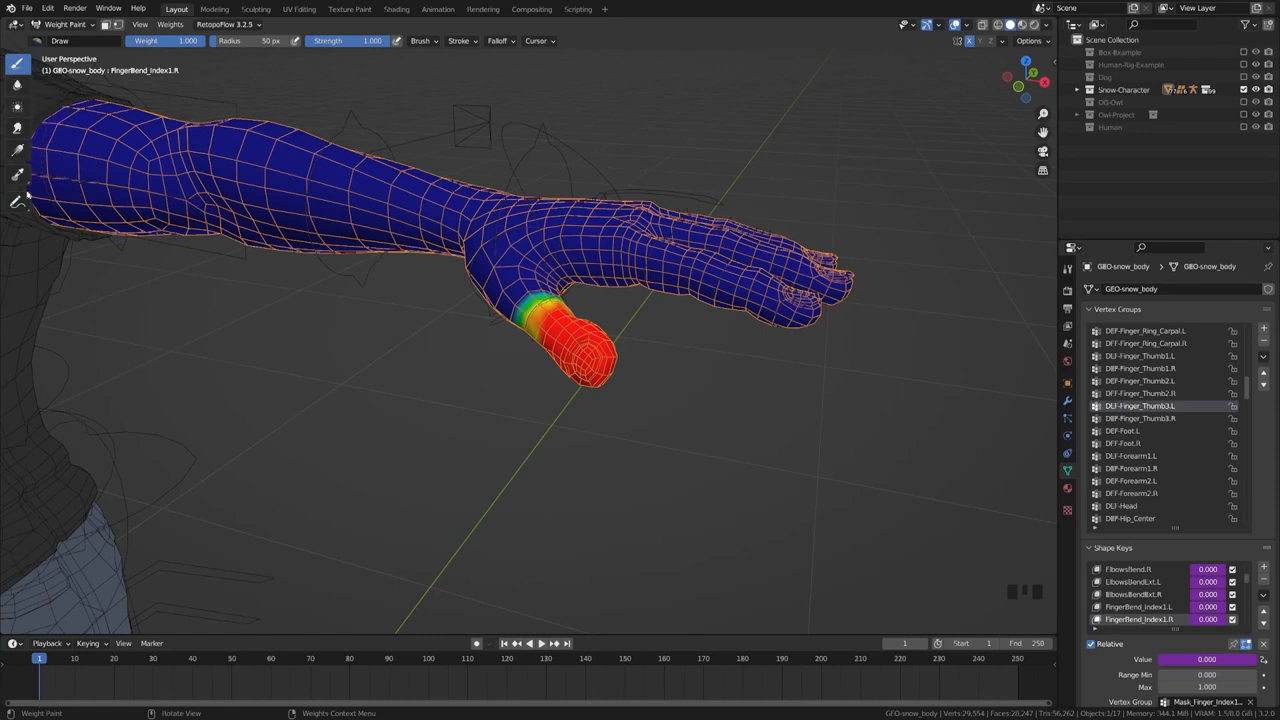
- Leave Weight Paint mode, keep the body mesh selected, and switch it to Edit Mode
key("ctrl+Tab")
left_click(383, 227)
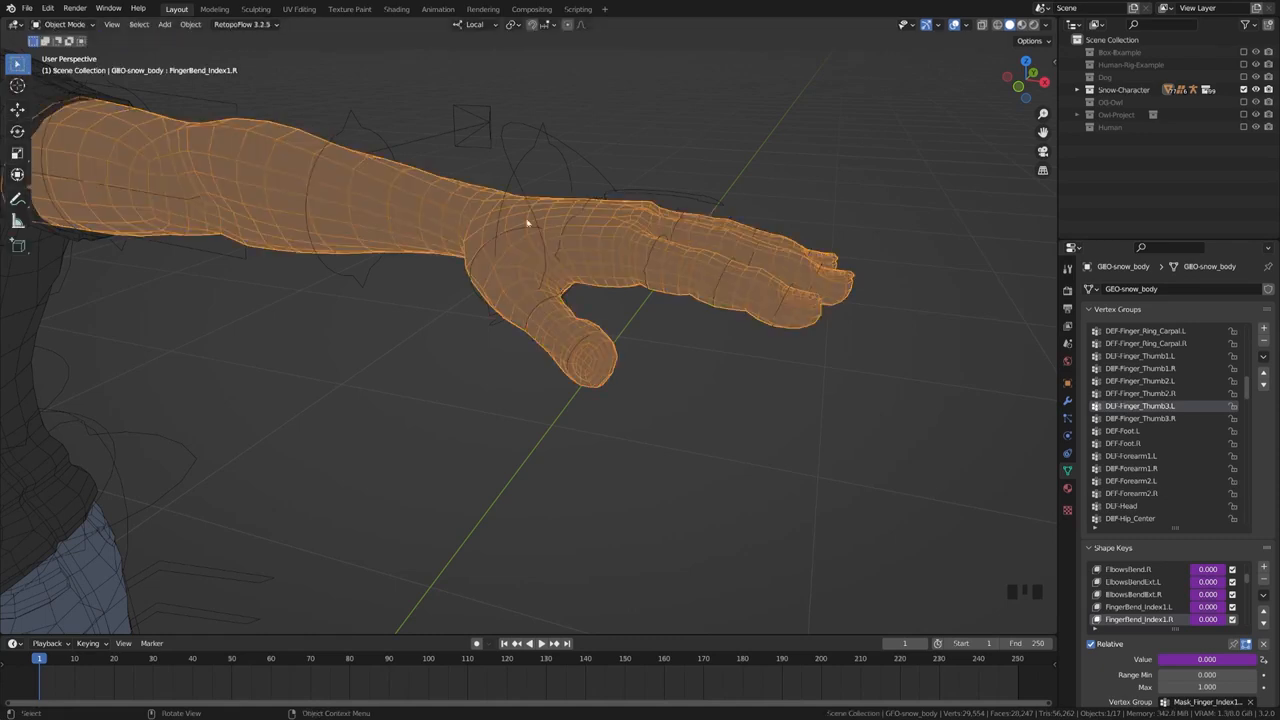
left_click(580, 191)
left_click(551, 229)
key("Tab")
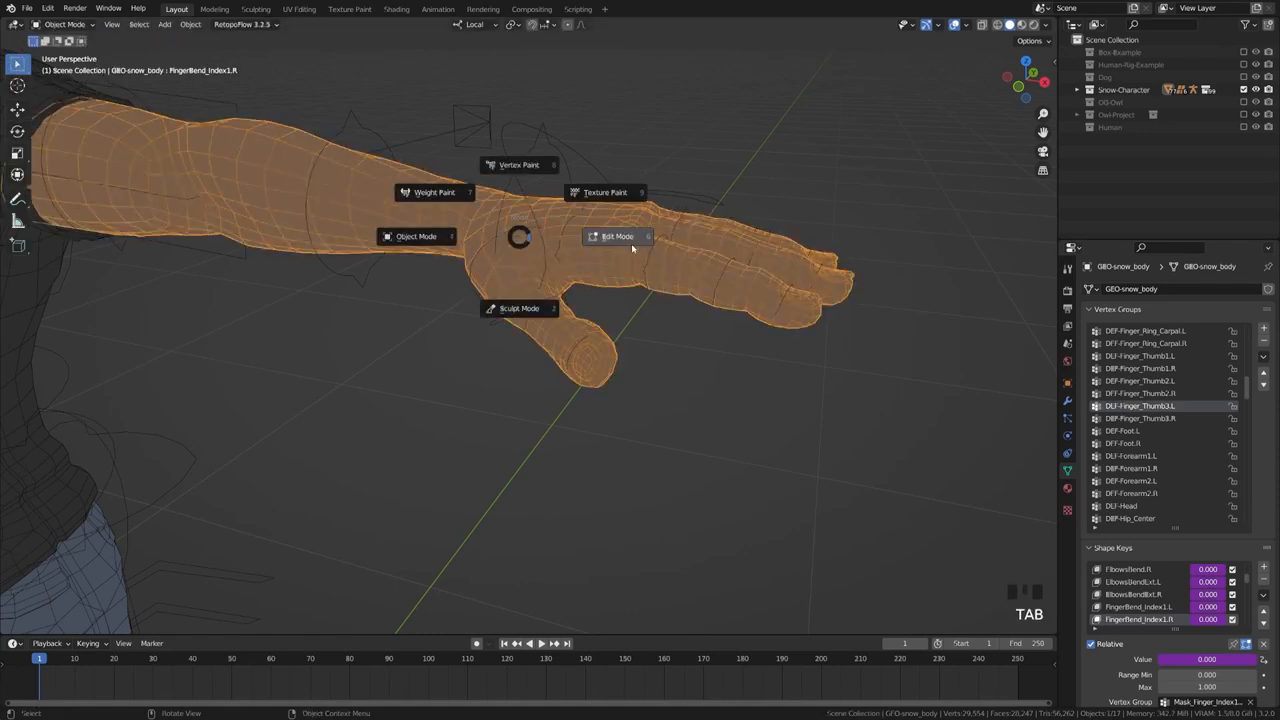
left_click(604, 238)
scroll(600, 390, "up", 2)
scroll(600, 390, "down", 2)
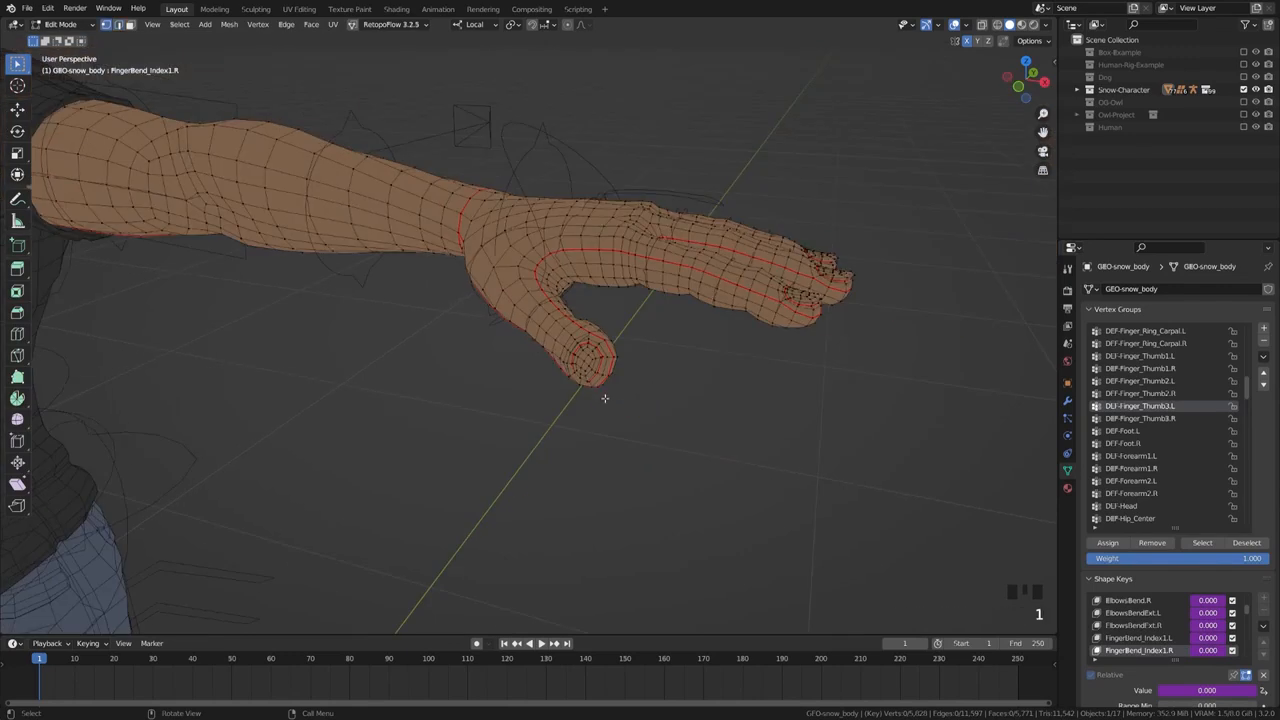
- Select the left thumb-tip vertices and assign them to the DEF-Finger_Thumb3.L vertex group with weight 1.000
left_click_drag(644, 326, 556, 406)
middle_click_drag(652, 420, 551, 407, "shift")
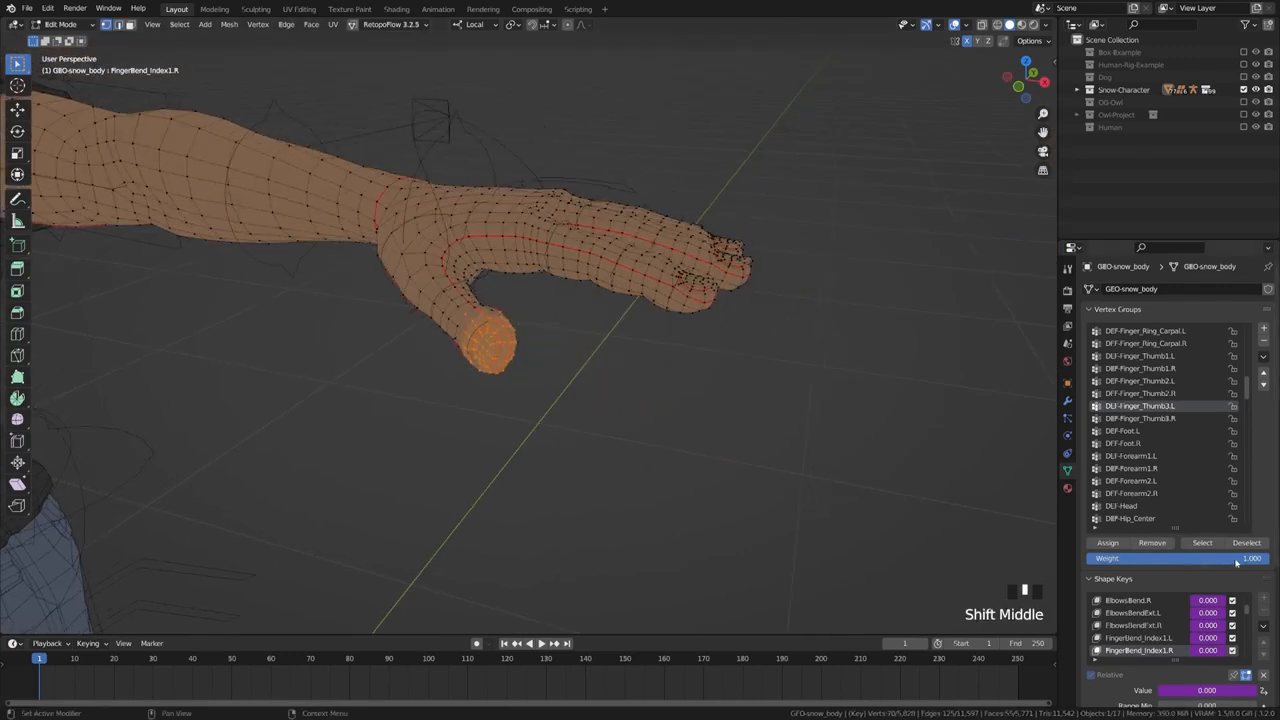
mouse_move(1237, 560)
left_mouse_down()
mouse_move(1066, 560)
mouse_move(1240, 560)
left_mouse_up()
left_click(1107, 543)
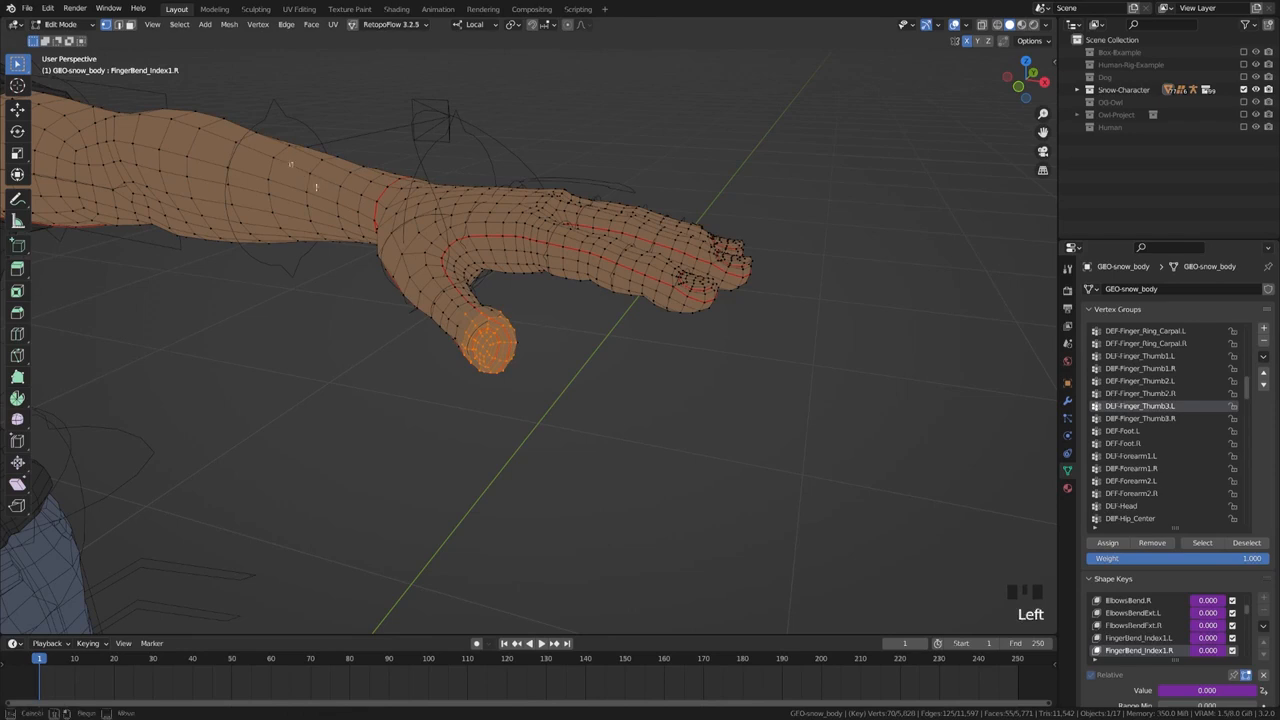
- Assign all left hand and wrist vertices to DEF-Finger_Thumb3.L with weight 1.000, and inspect the weights in Weight Paint mode
left_click_drag(318, 183, 749, 438)
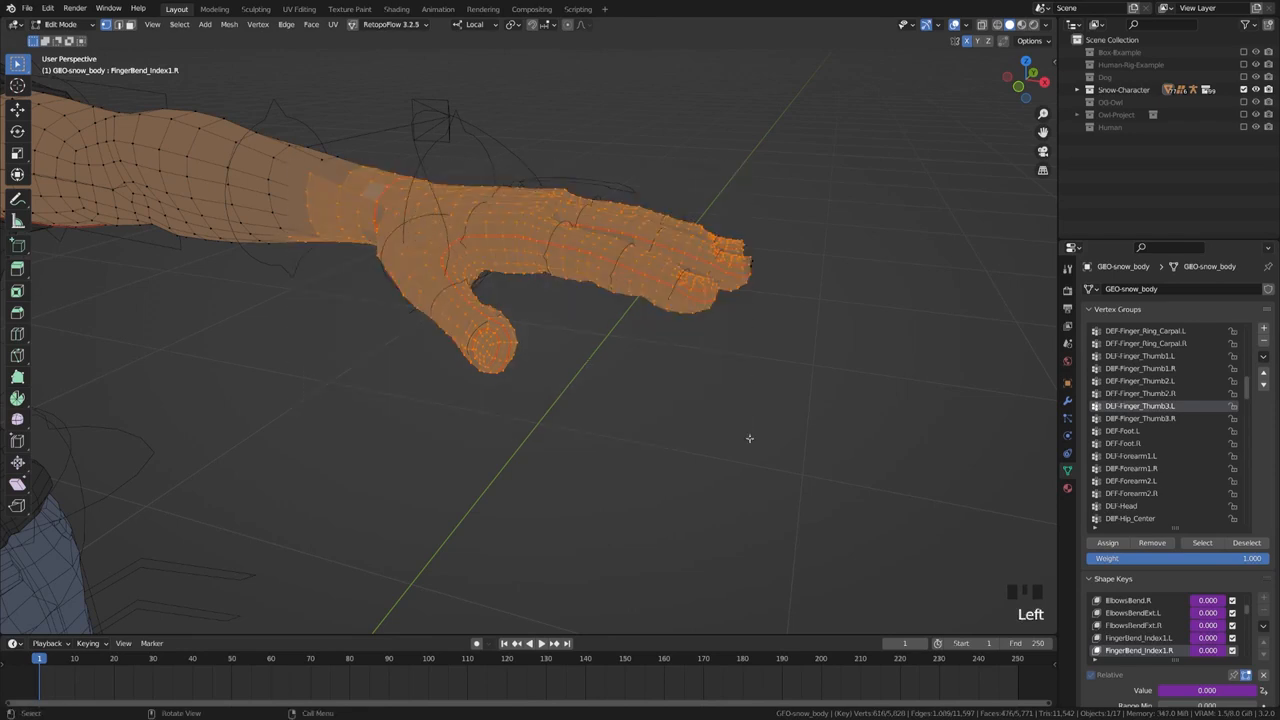
left_click(1112, 546)
key("Tab")
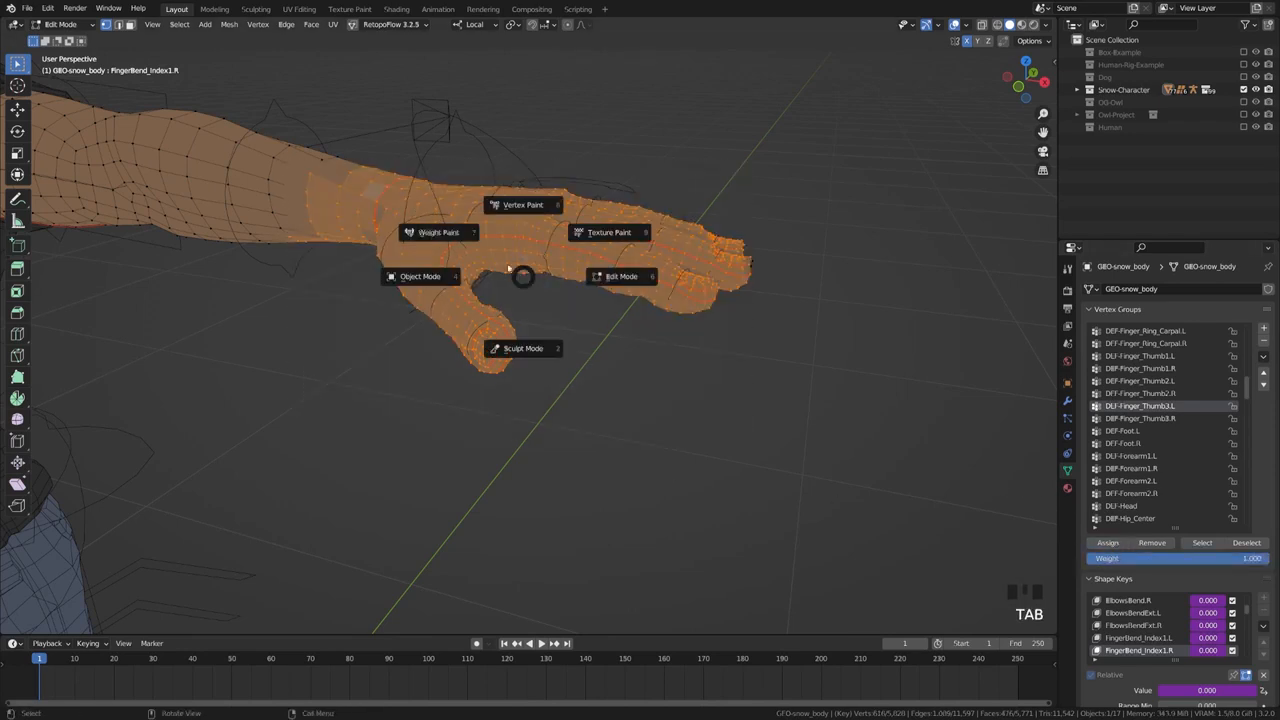
left_click(460, 238)
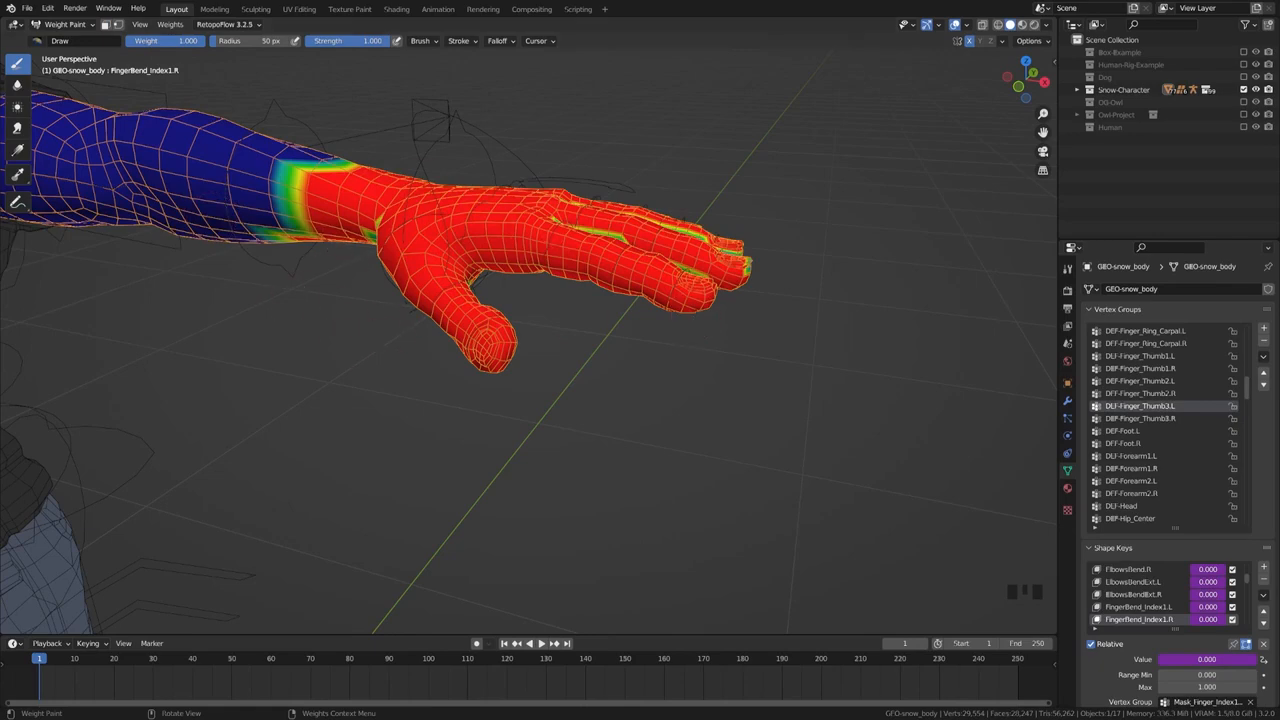
middle_click_drag(690, 300, 530, 304)
scroll(430, 312, "down", 1)
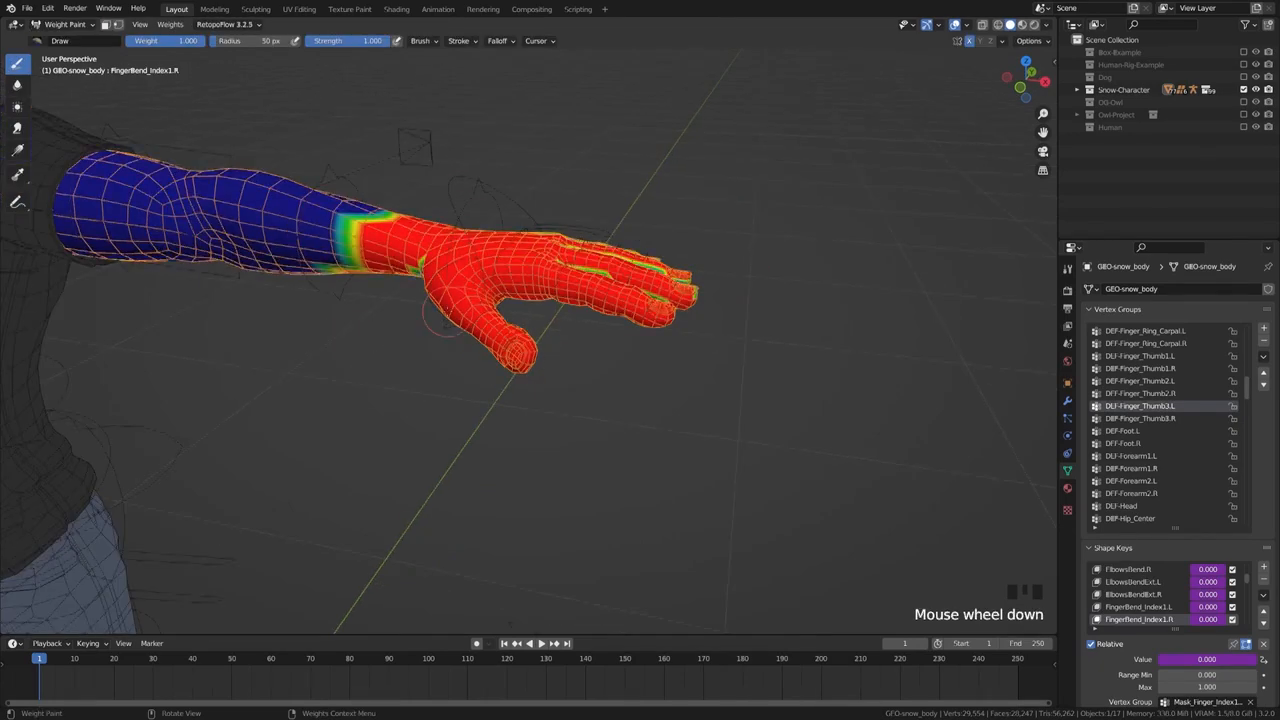
scroll(460, 325, "up", 1)
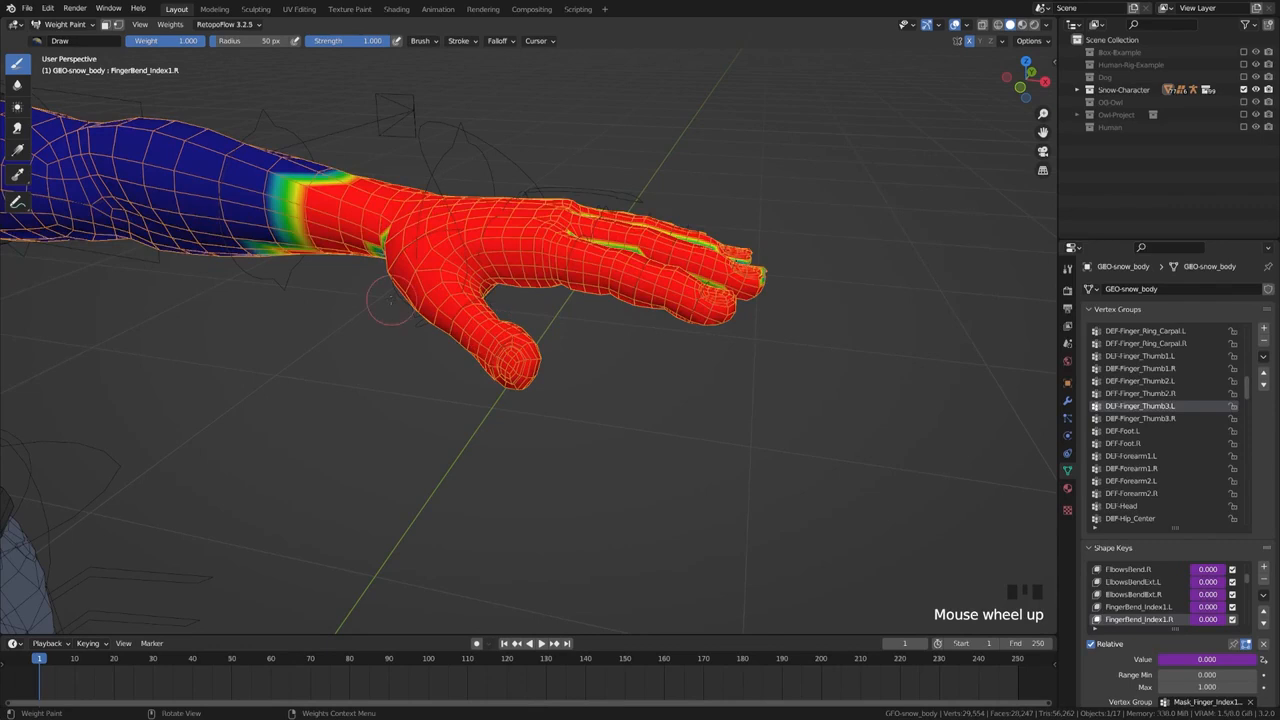
left_click(457, 316)
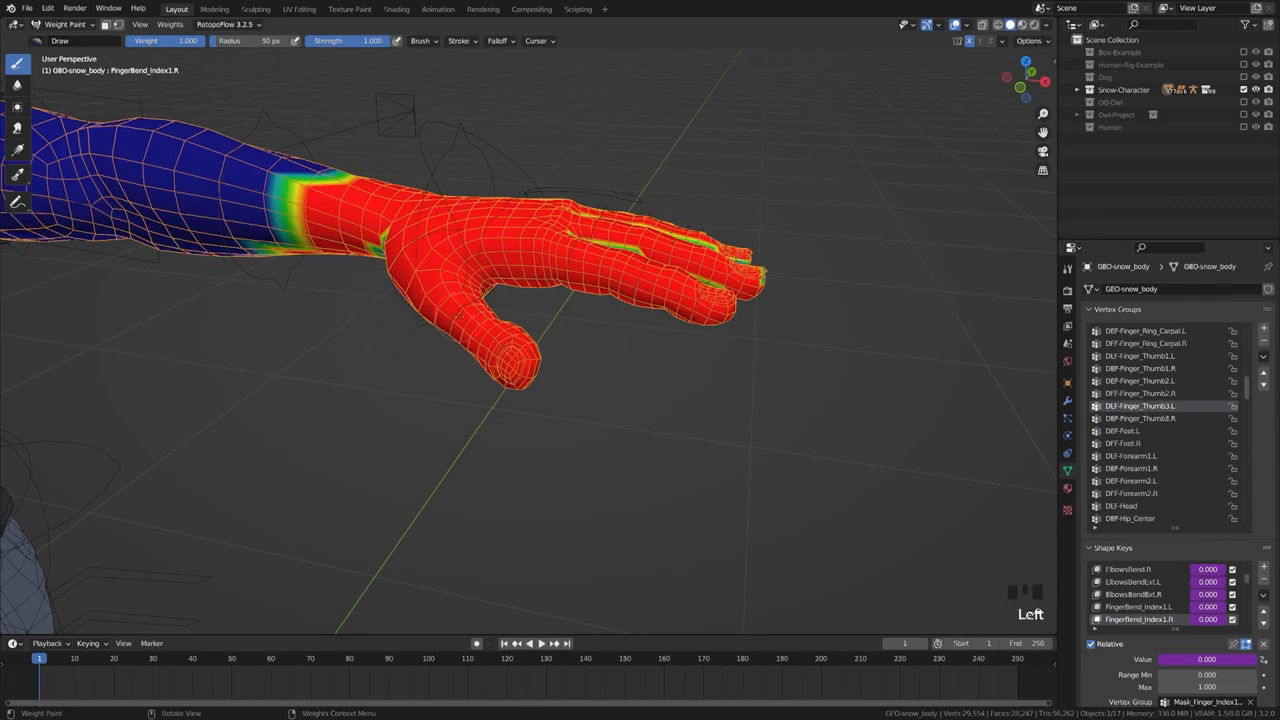
- Test the hand's new weights by moving the left thumb-tip control about 0.07 m in Pose Mode, and undo the move
key("ctrl+Tab")
left_click(360, 318)
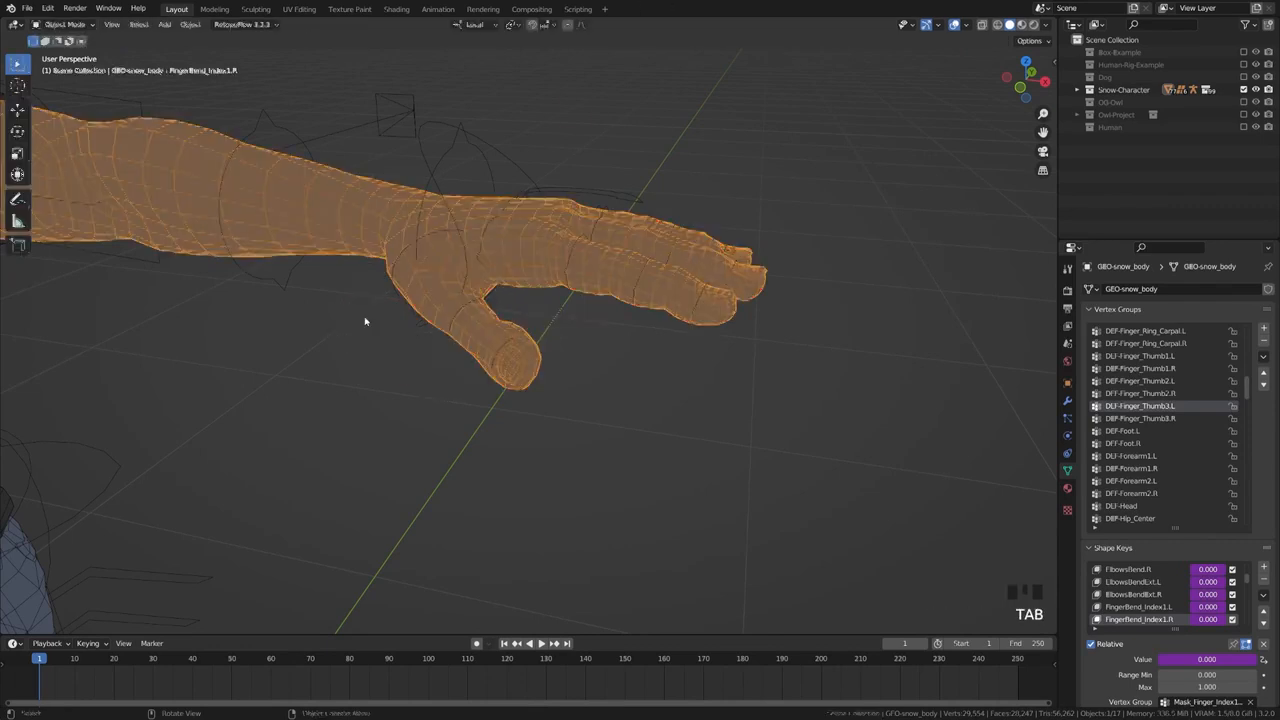
left_click(510, 345)
key("ctrl+Tab")
left_click(514, 405)
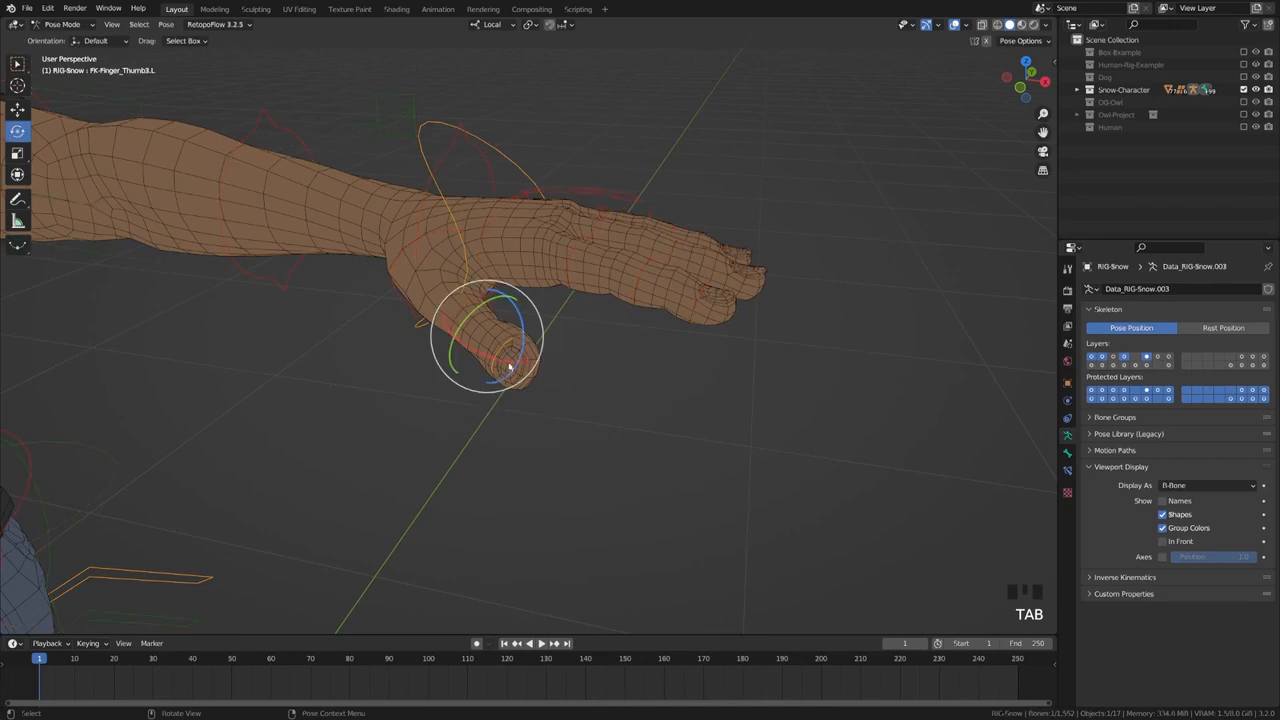
key("g")
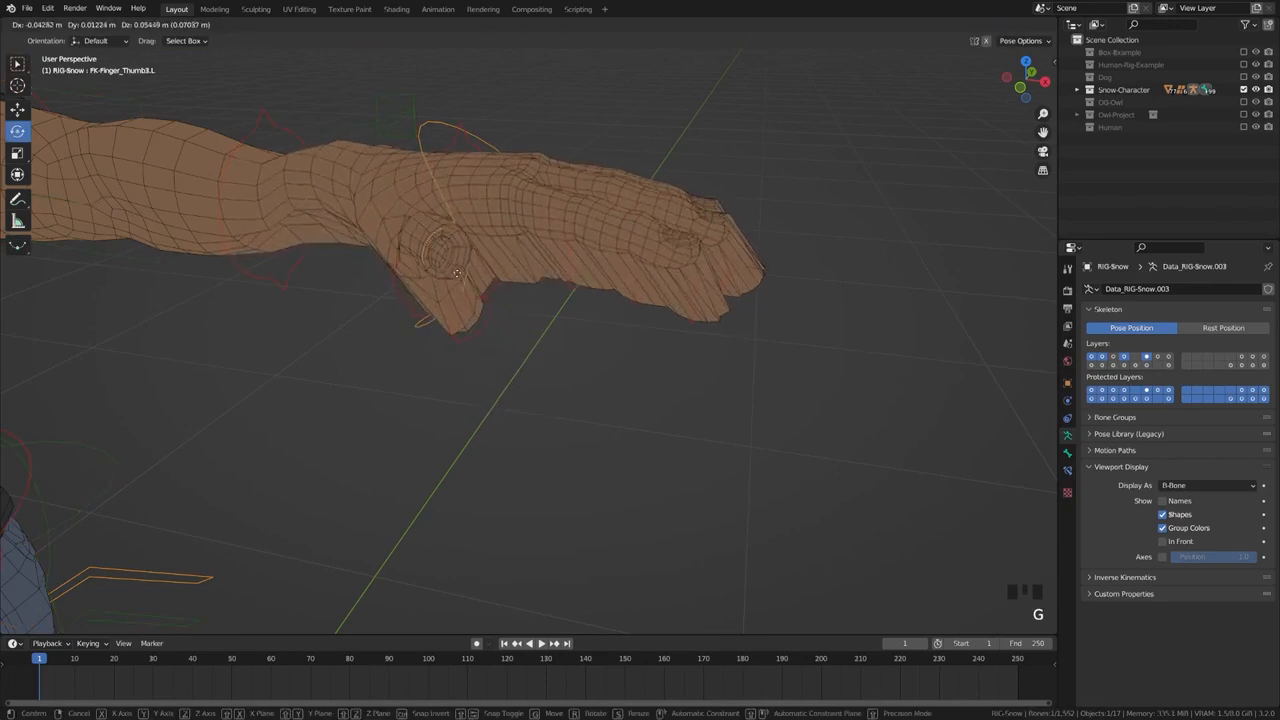
left_click(517, 366)
middle_click_drag(517, 366, 357, 186)
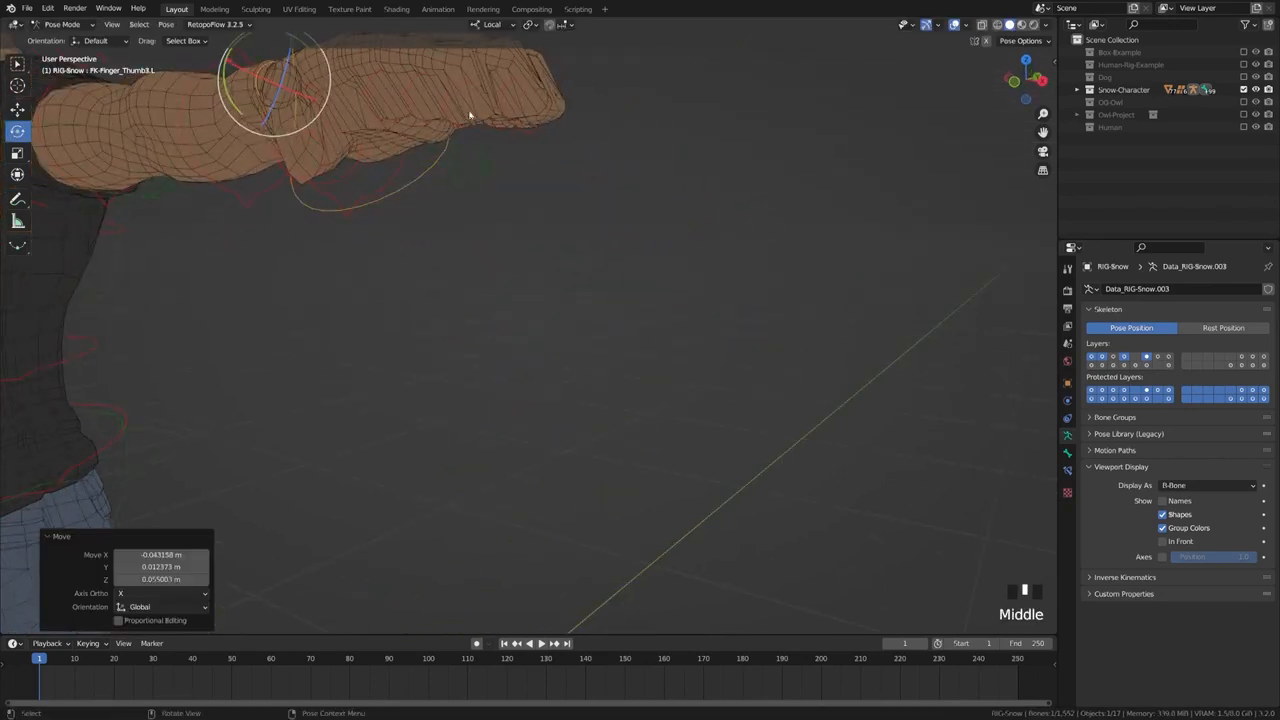
middle_click_drag(469, 116, 400, 370, "shift")
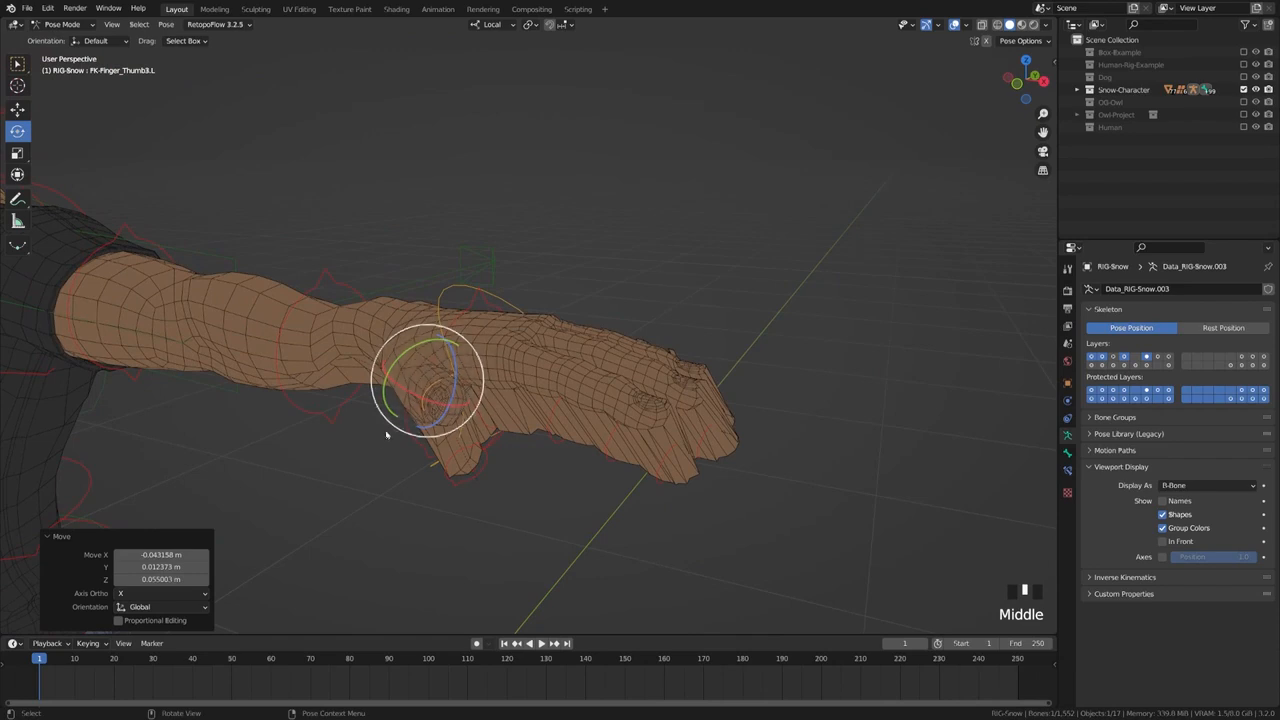
key("ctrl+z")
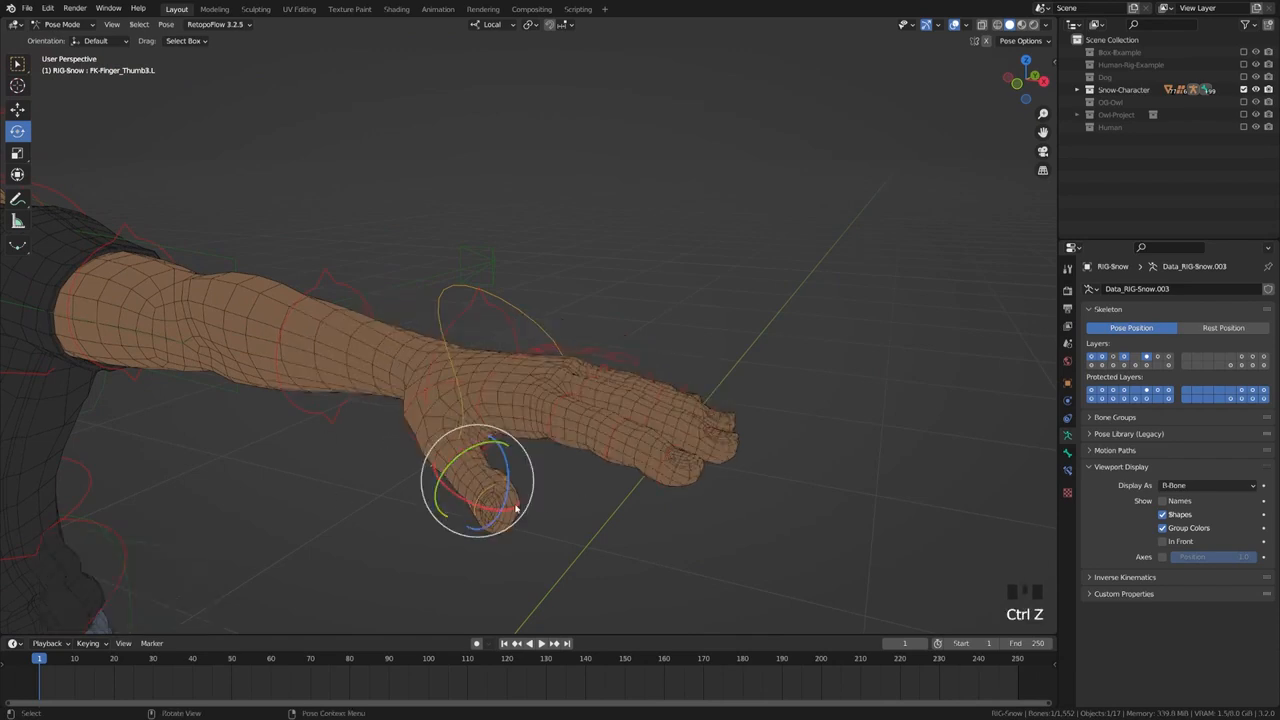
- Return the body mesh to Weight Paint mode, normalize all vertex groups with Lock Active, and look over the weight operations
middle_click_drag(466, 517, 494, 472, "shift")
left_click(460, 334)
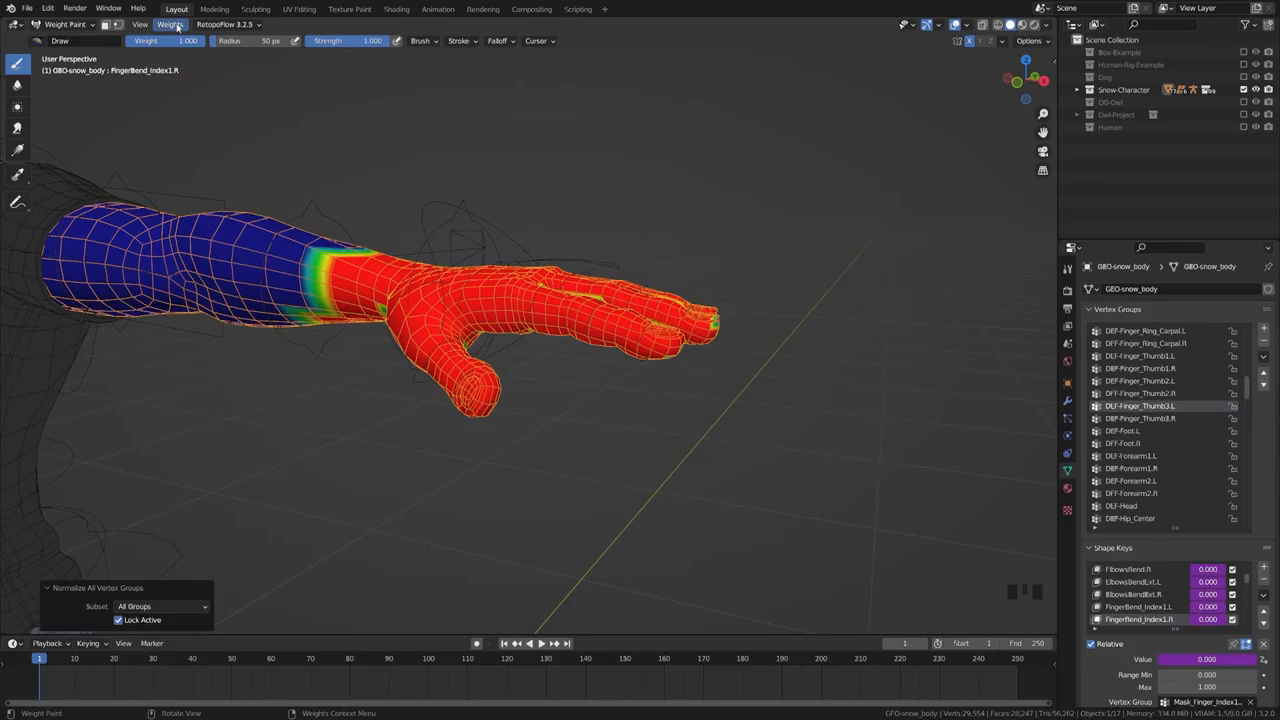
left_click(170, 24)
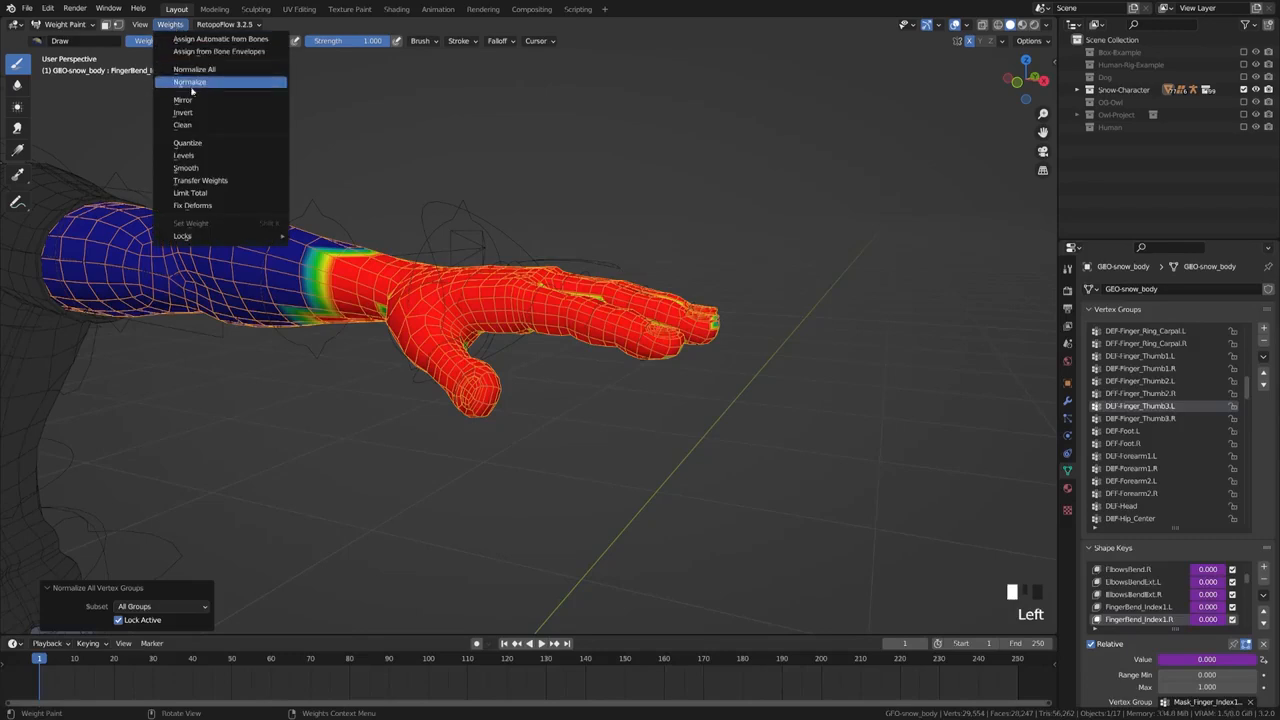
middle_click_drag(358, 214, 362, 232)
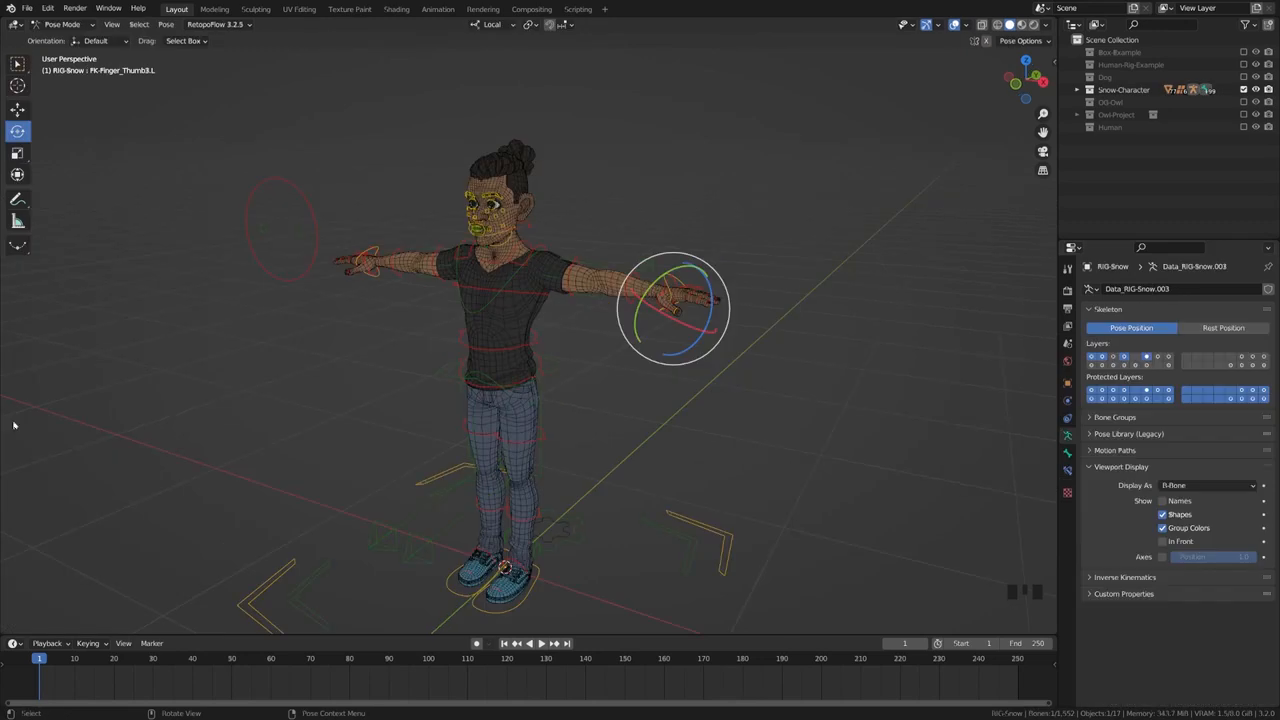
middle_click_drag(489, 345, 503, 408)
scroll(497, 418, "up", 2)
scroll(497, 420, "down", 2)
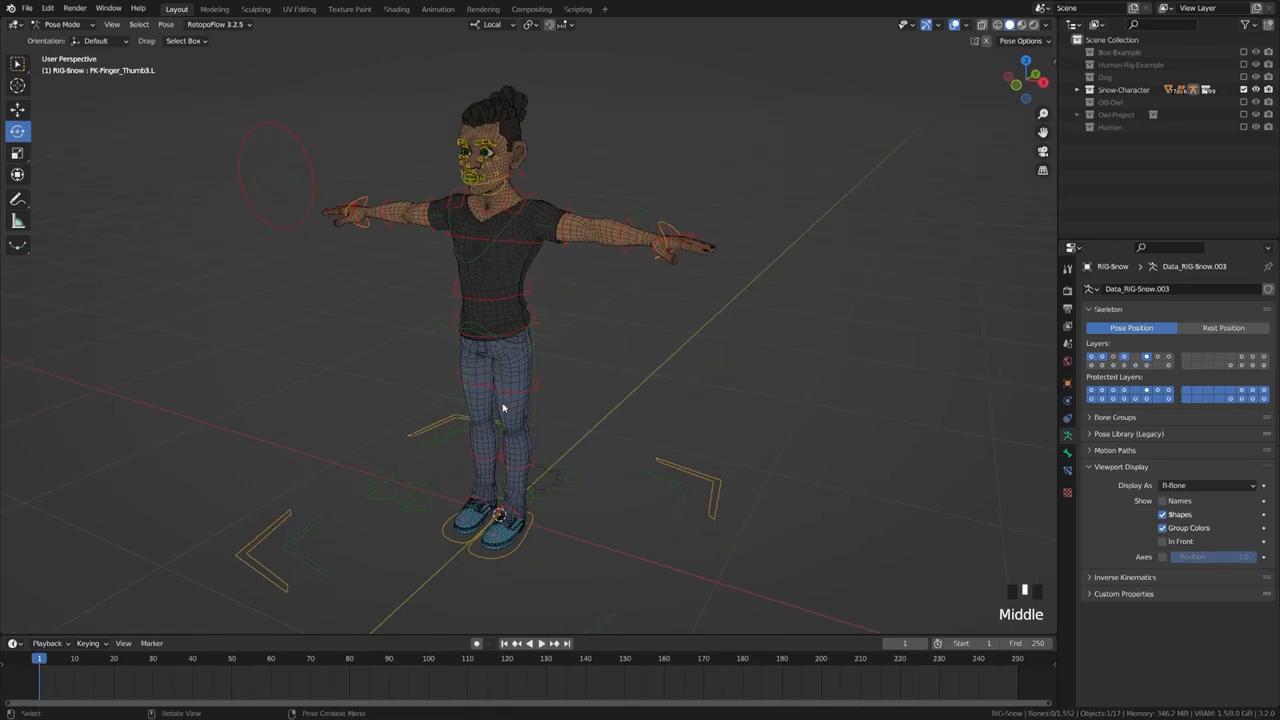
scroll(507, 409, "up", 1)
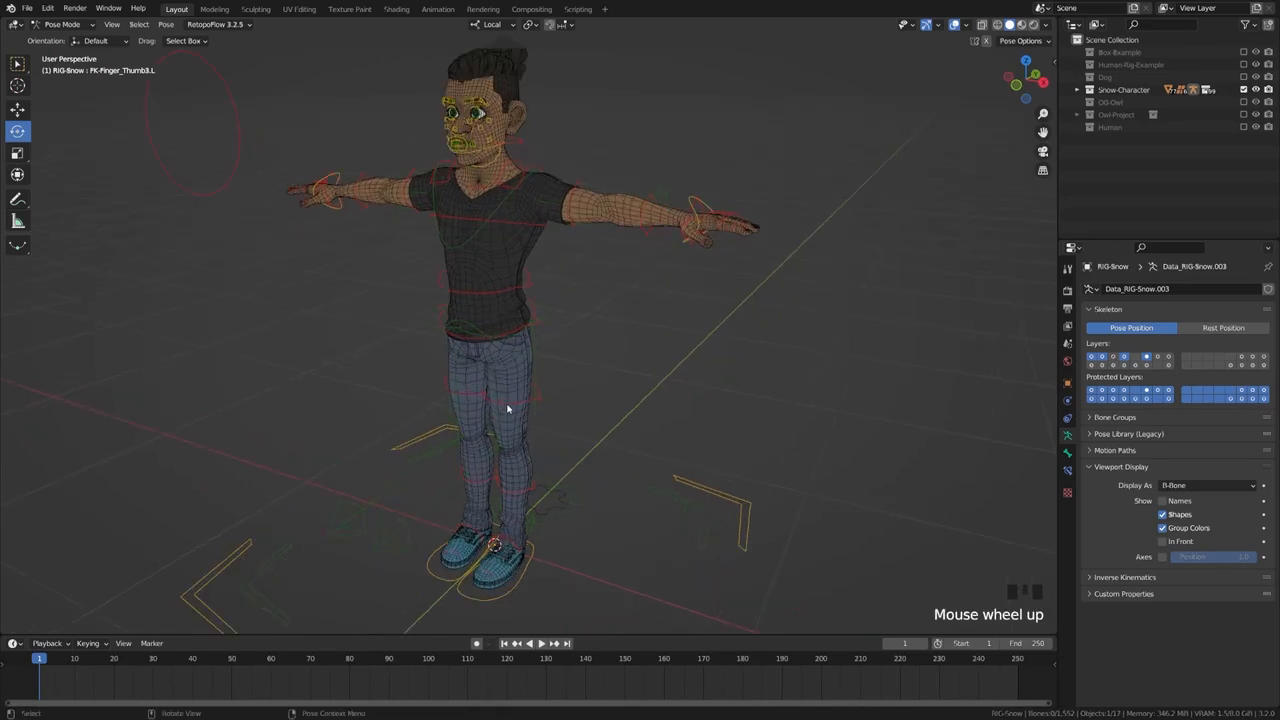
middle_click_drag(509, 407, 522, 440, "shift")
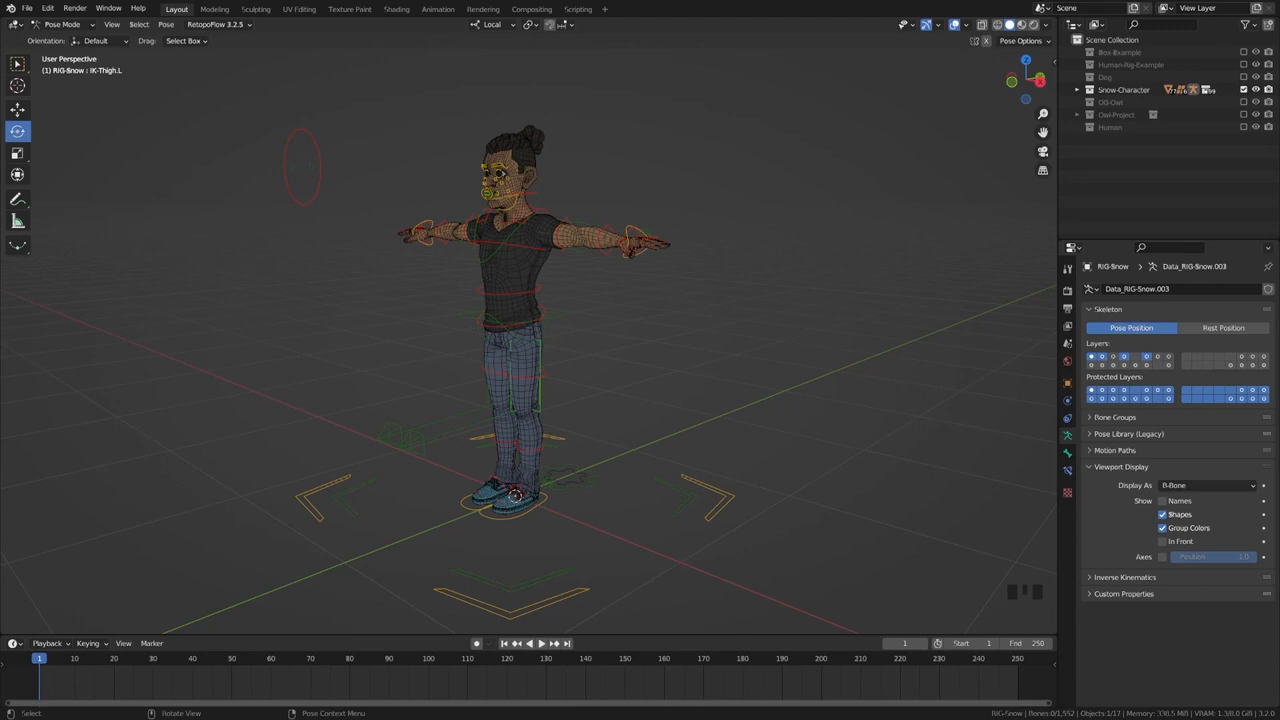
- View the character's raised left leg from the right side in orthographic projection
scroll(557, 466, "up", 3)
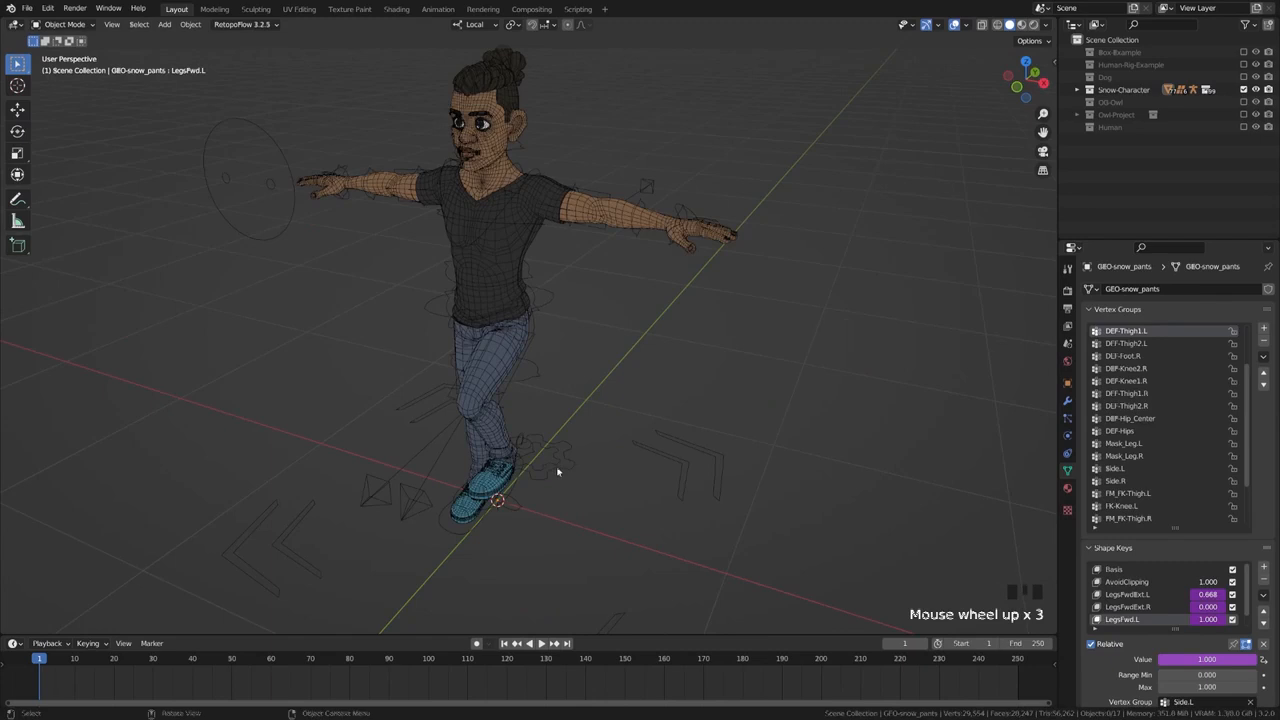
mouse_move(557, 466)
middle_mouse_down()
mouse_move(543, 460)
mouse_move(580, 463)
mouse_move(562, 457)
middle_mouse_up()
key("KP_3")
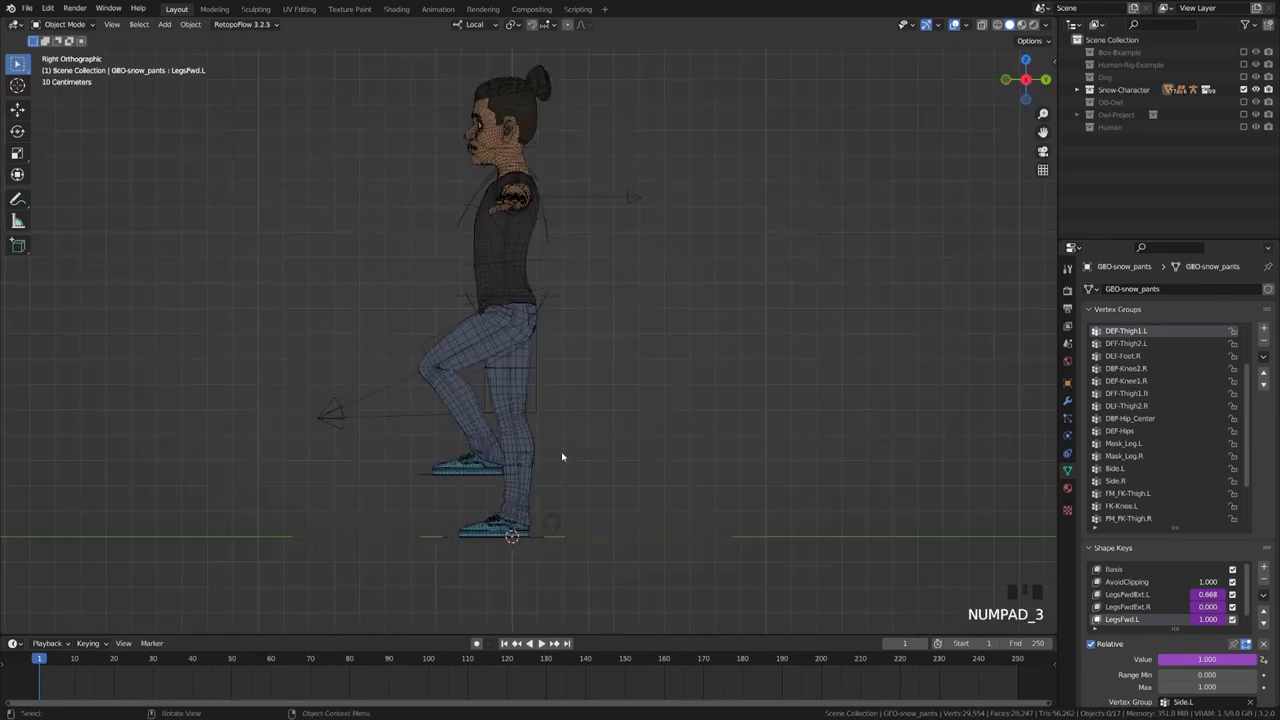
- Delete the shape keys LegsFwd.L, LegsFwdExt.R and LegsFwdExt.L from the GEO-snow_pants mesh
scroll(486, 503, "up", 4)
middle_click_drag(408, 540, 481, 365, "shift")
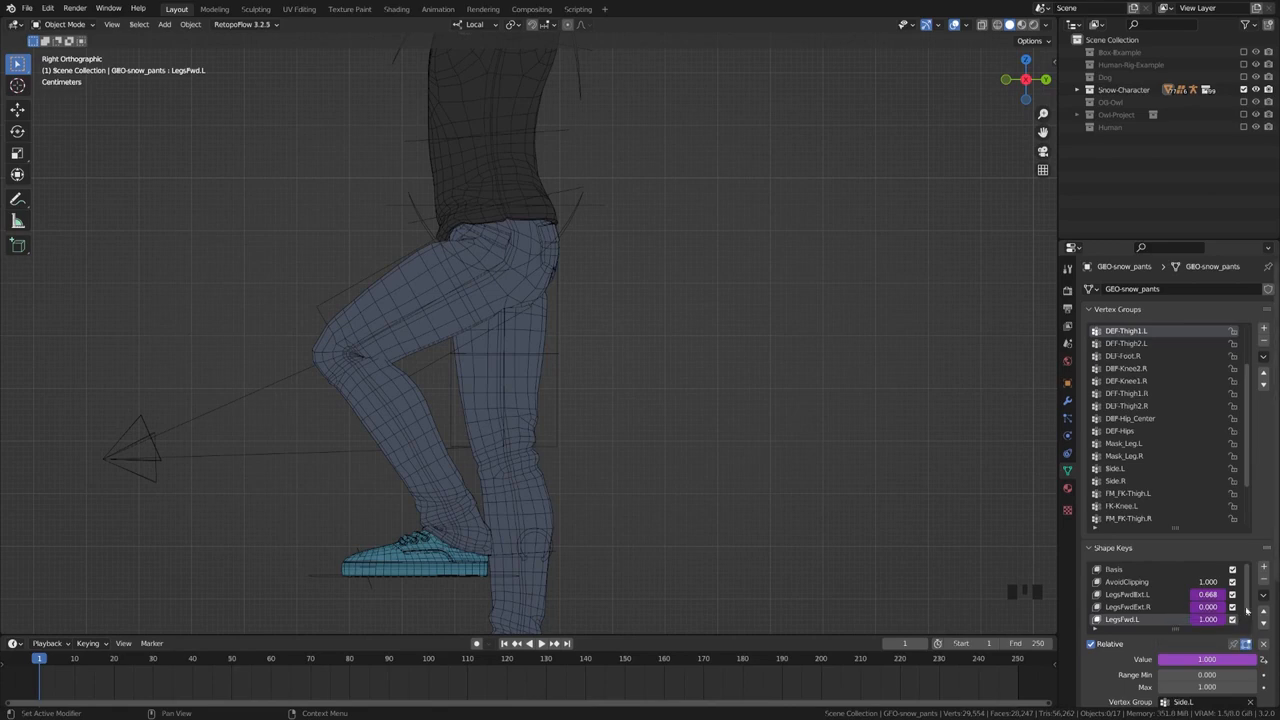
scroll(1164, 610, "down", 1)
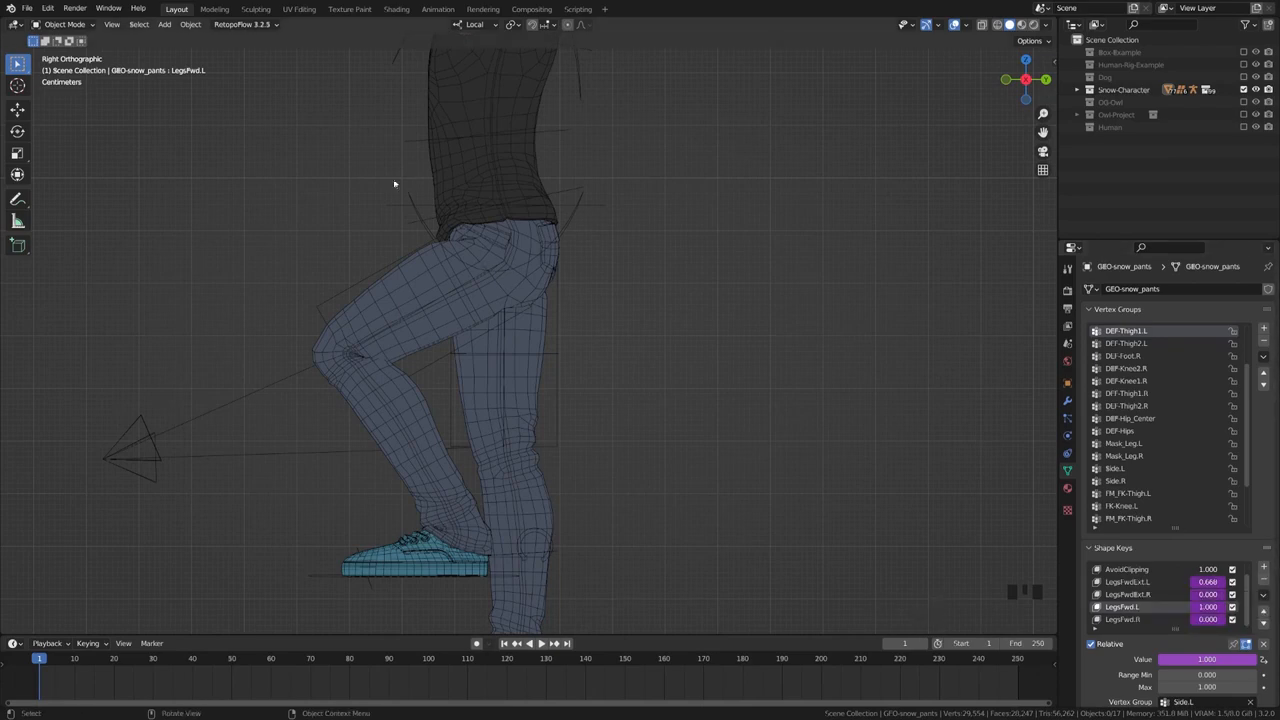
left_click(1263, 579)
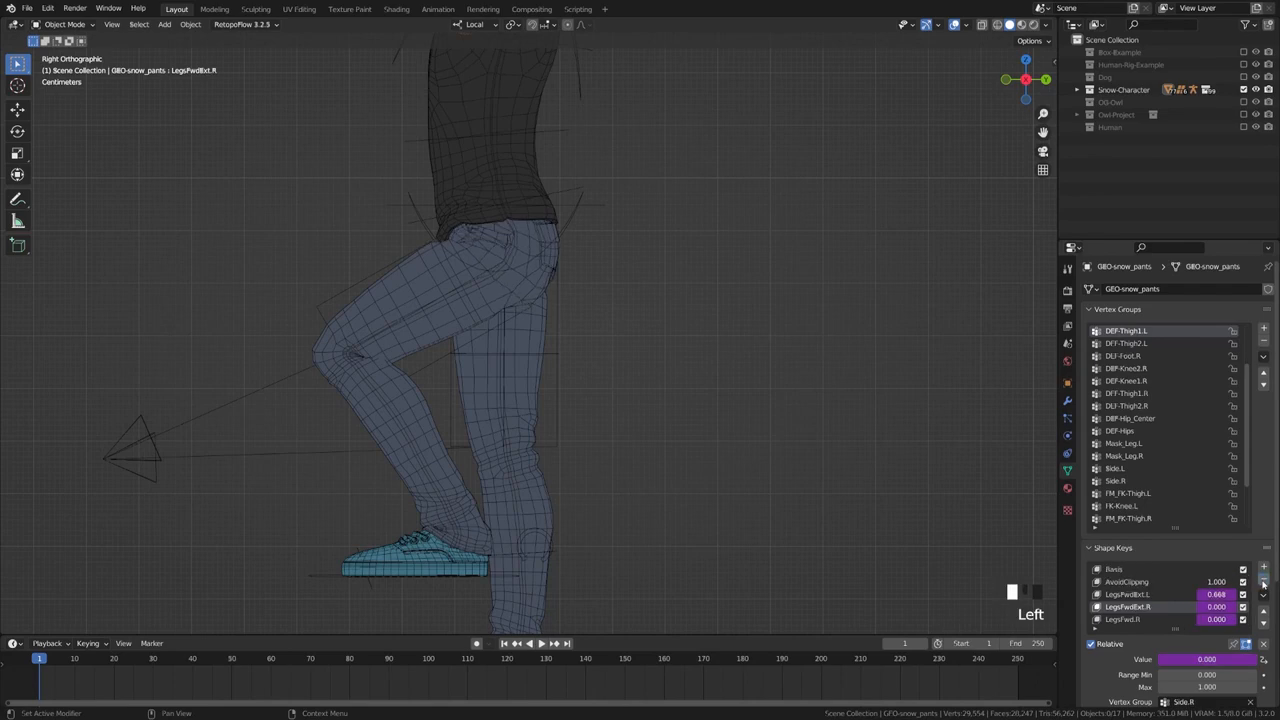
left_click(1263, 579)
left_click(1263, 580)
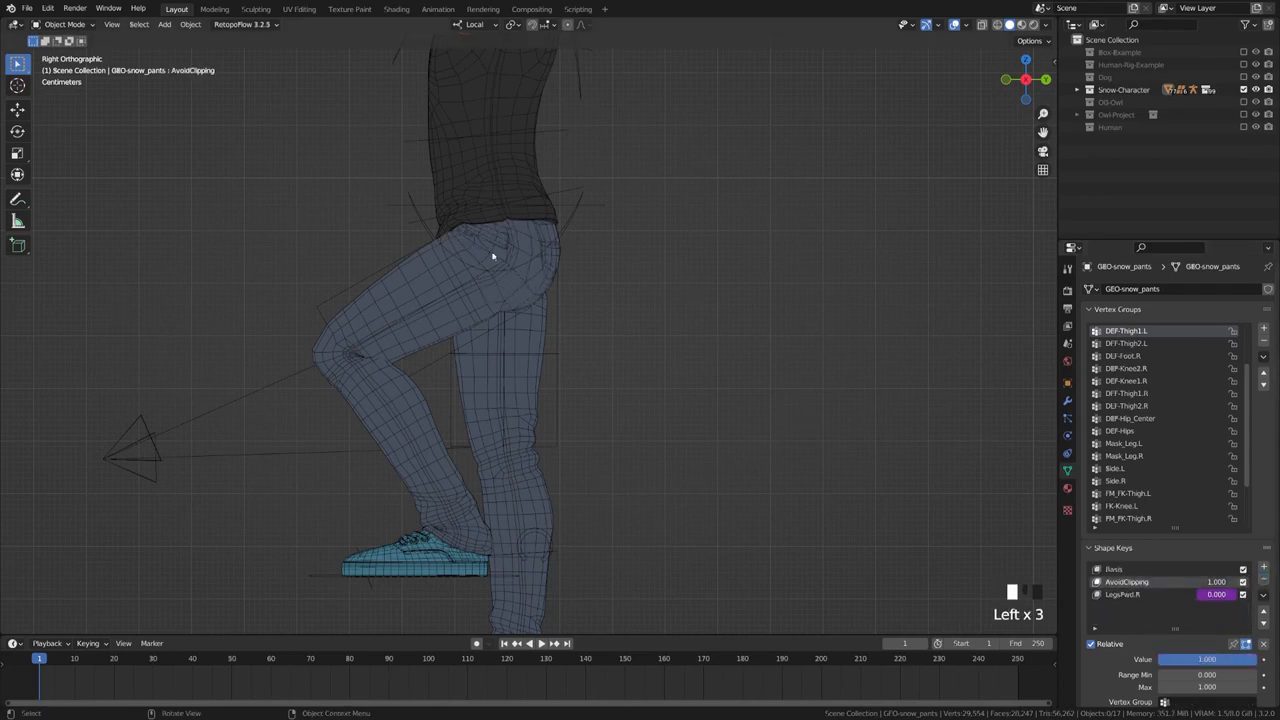
- Examine how the pants deform around the hip and thigh of the raised left leg, up close and from the side
middle_click_drag(486, 267, 478, 270)
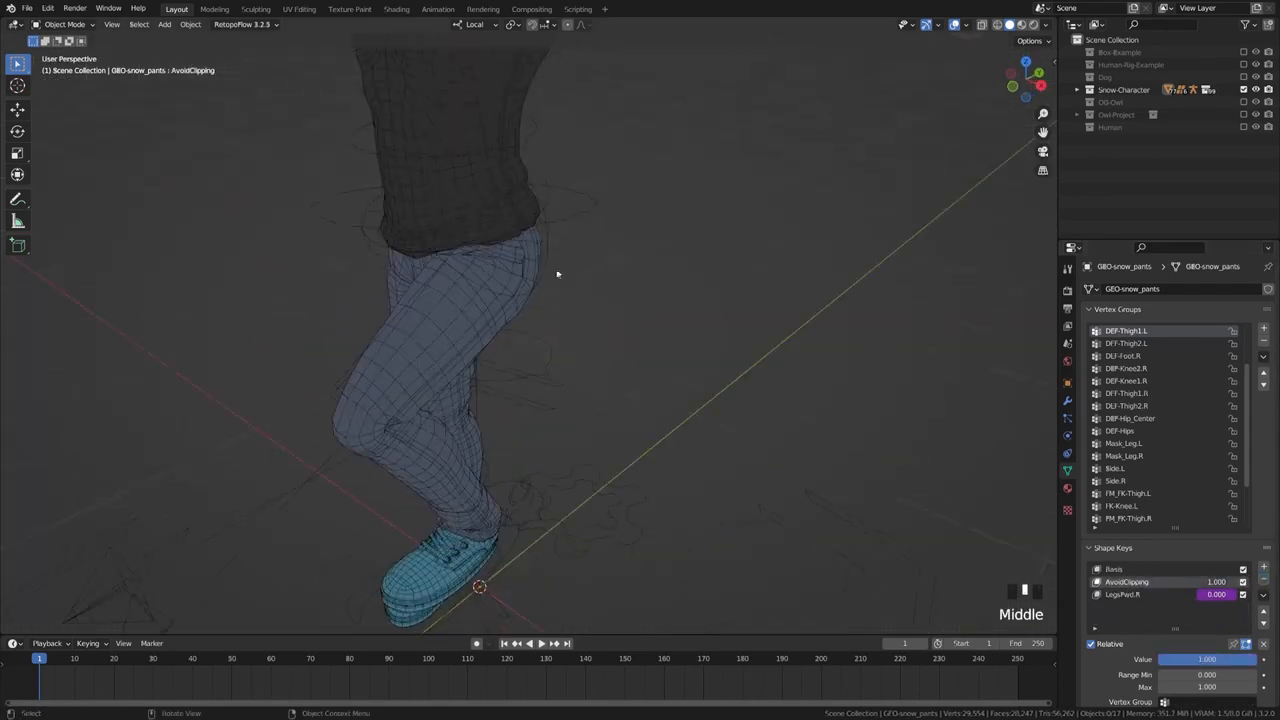
scroll(478, 270, "up", 4)
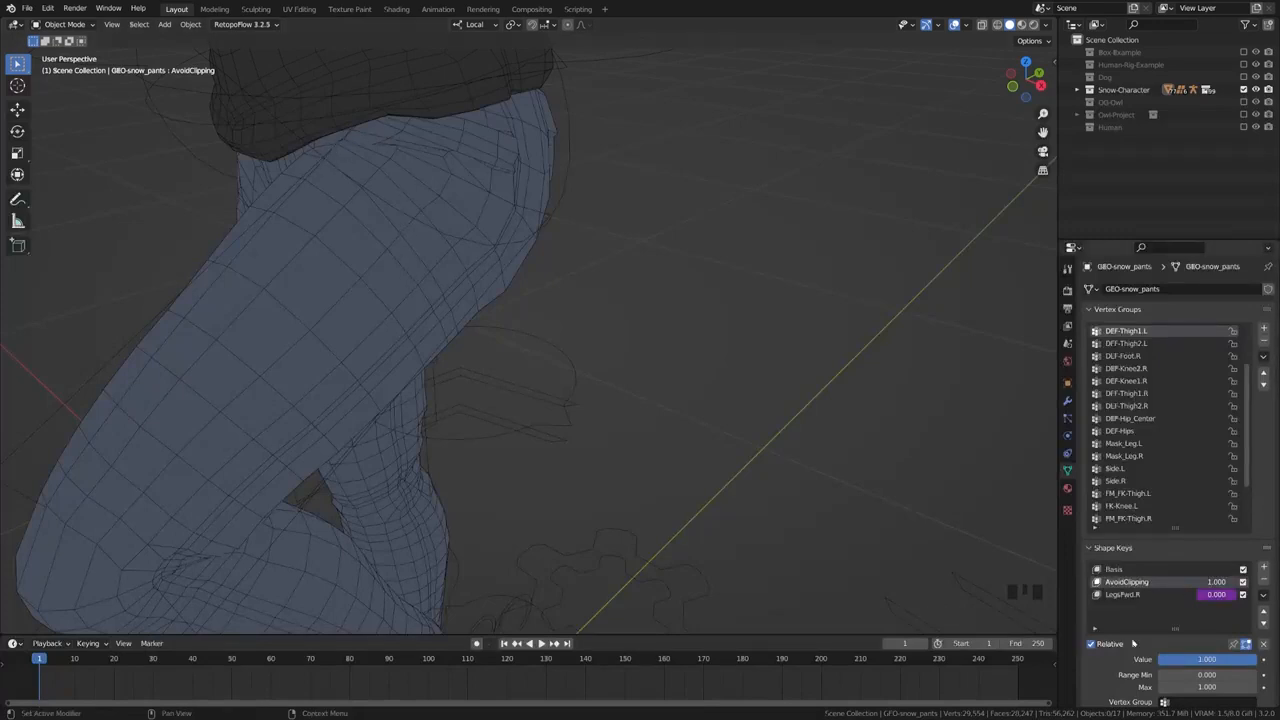
scroll(654, 472, "down", 4)
middle_click_drag(655, 473, 539, 436)
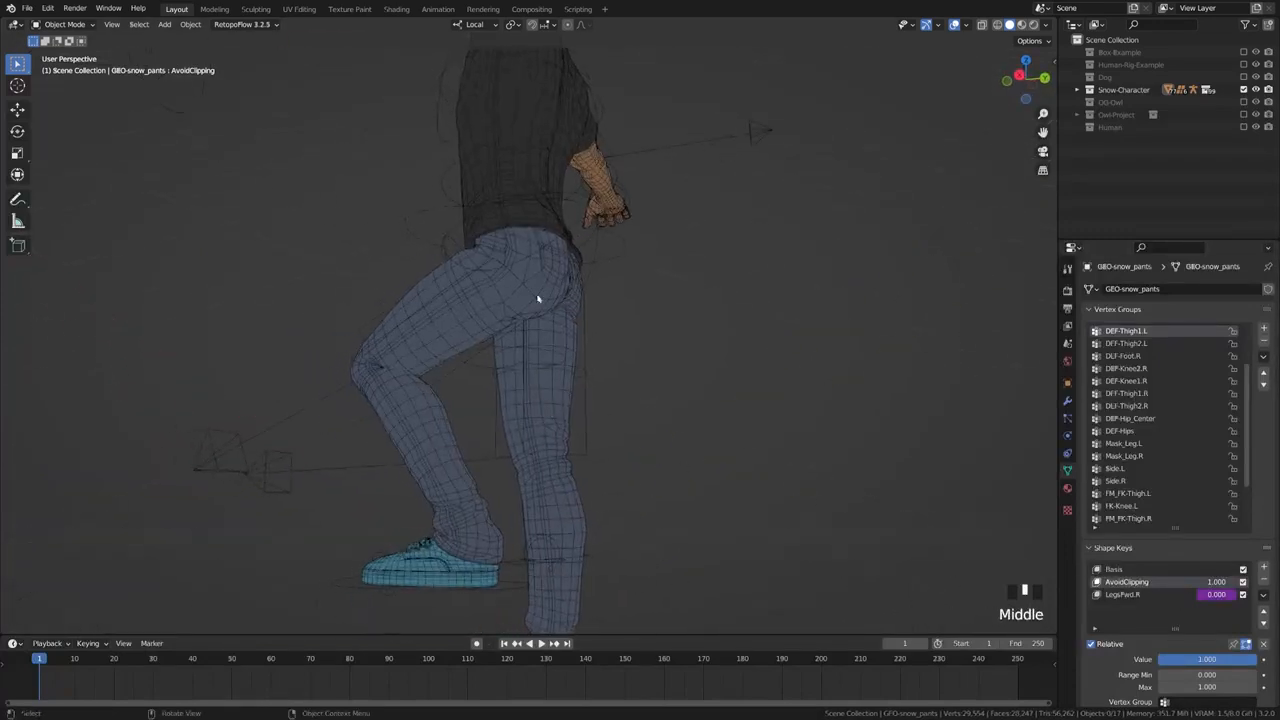